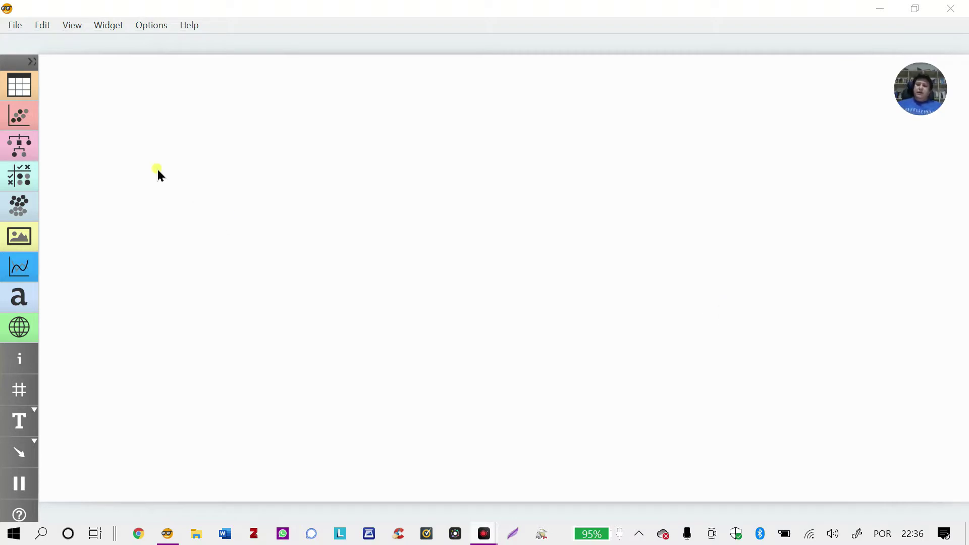
Expand the widget toolbox and place an Import Documents widget from Text Mining on the canvas.
left_click(33, 63)
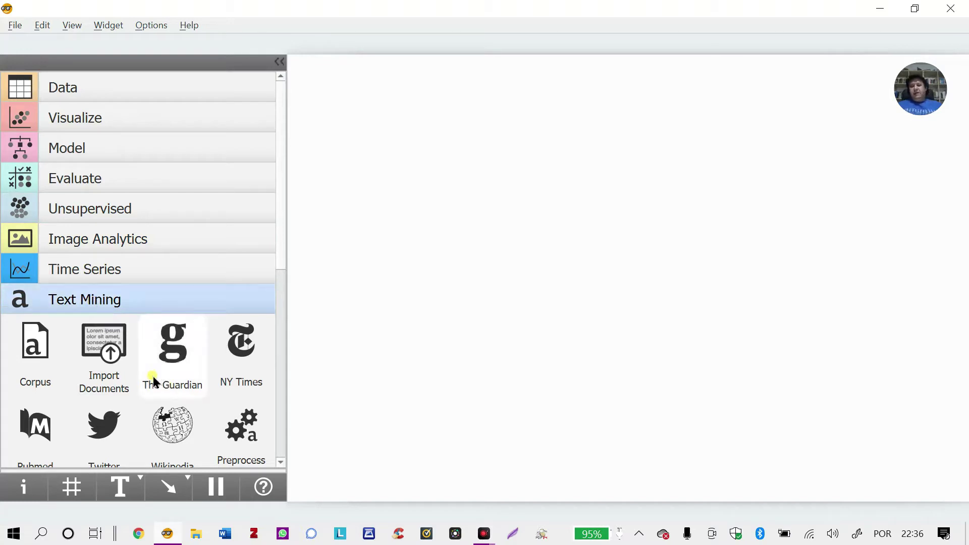
left_click_drag(106, 349, 373, 136)
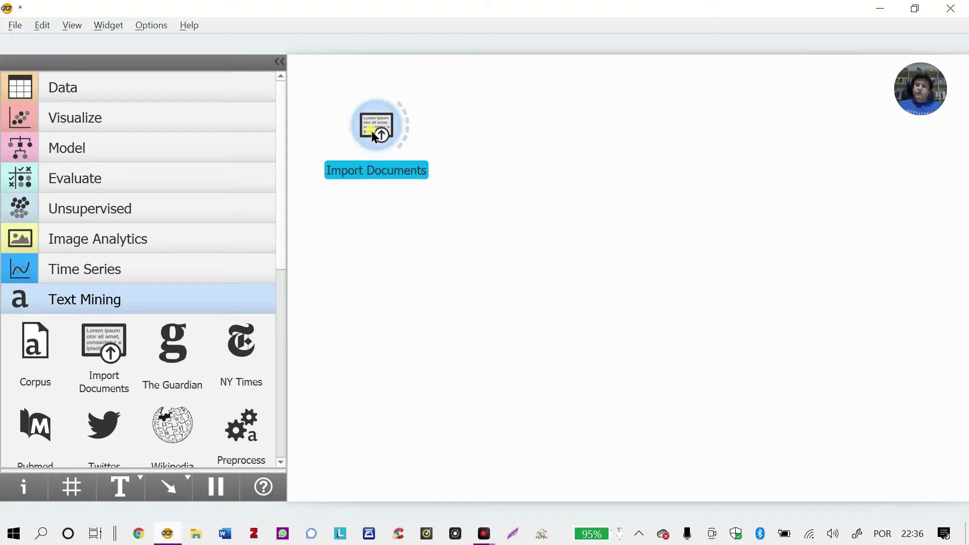
scroll(171, 202, "down", 3)
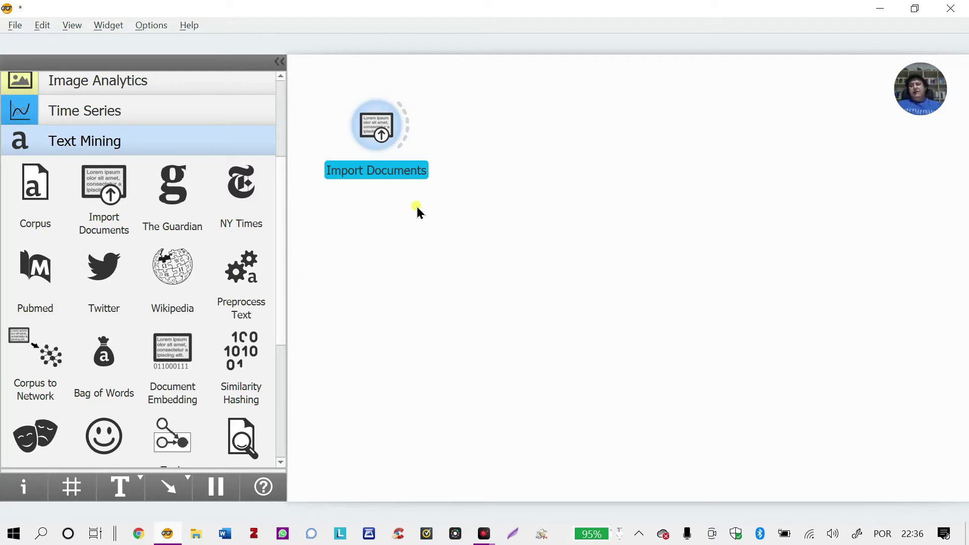
Load the artigos folder as the source of the Import Documents widget.
mouse_move(382, 130)
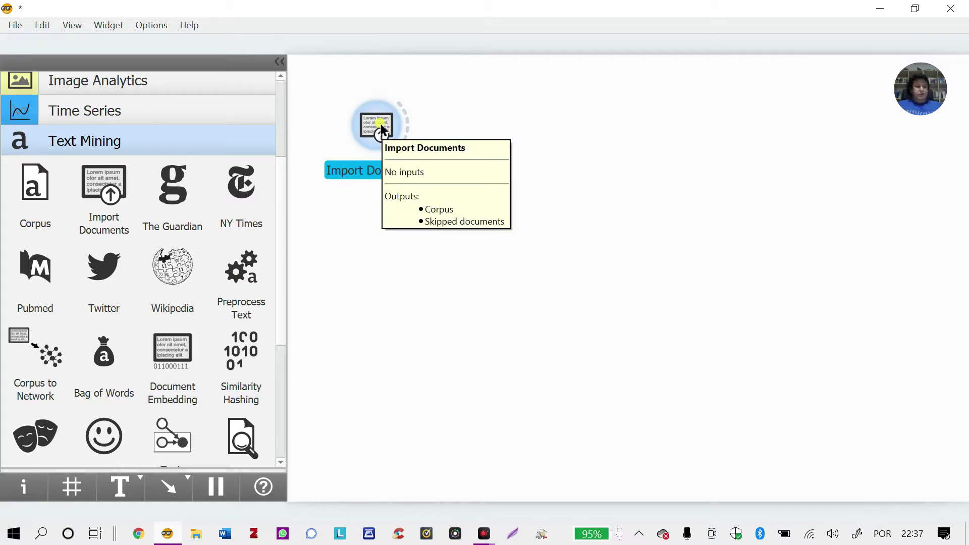
double_click(382, 130)
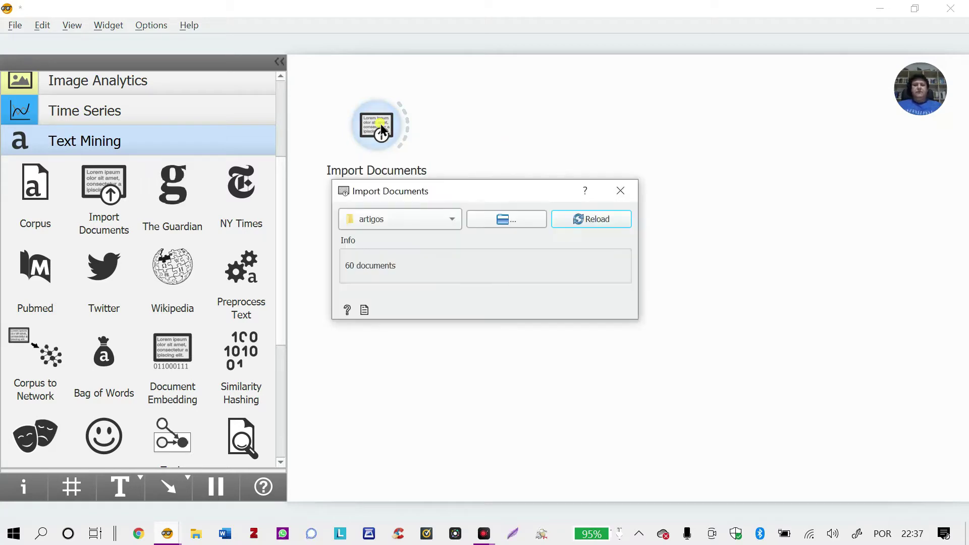
left_click(525, 222)
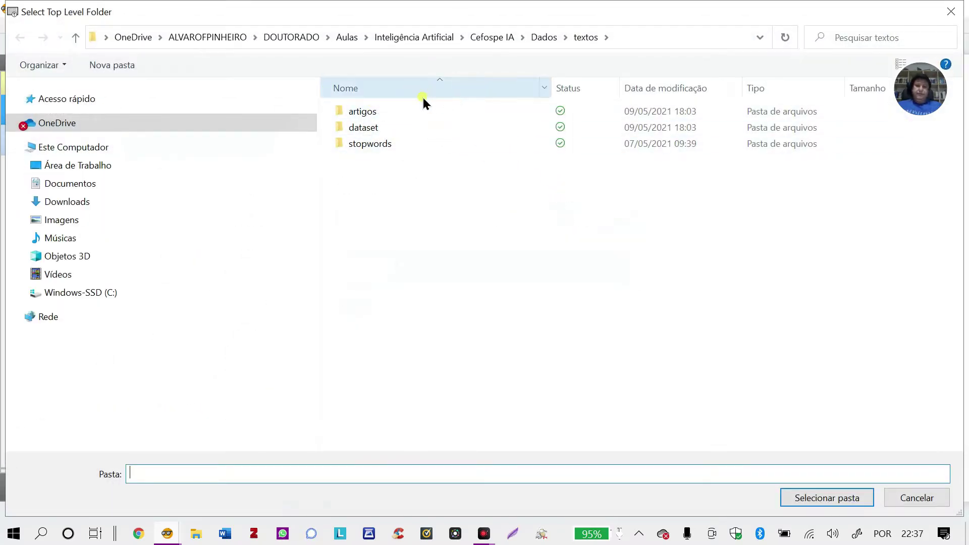
double_click(350, 112)
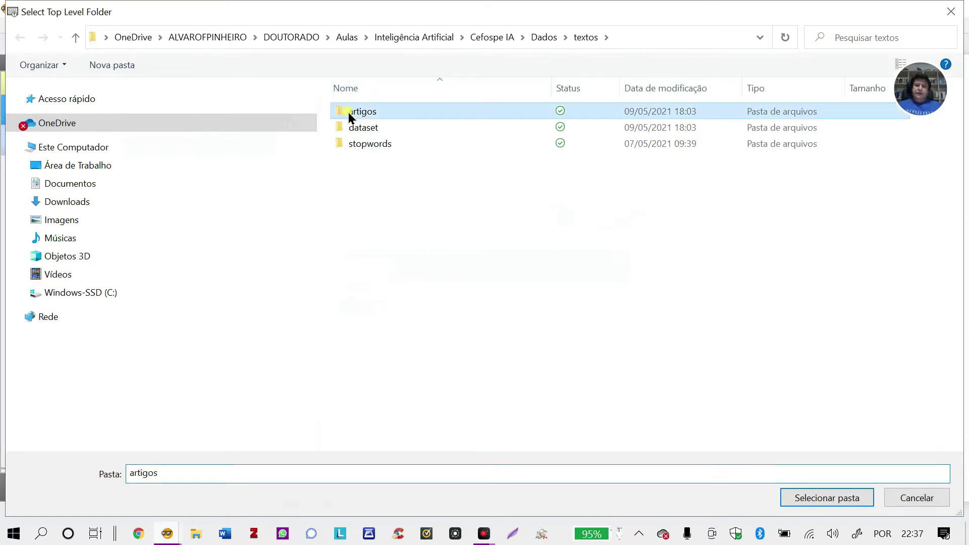
left_click(841, 500)
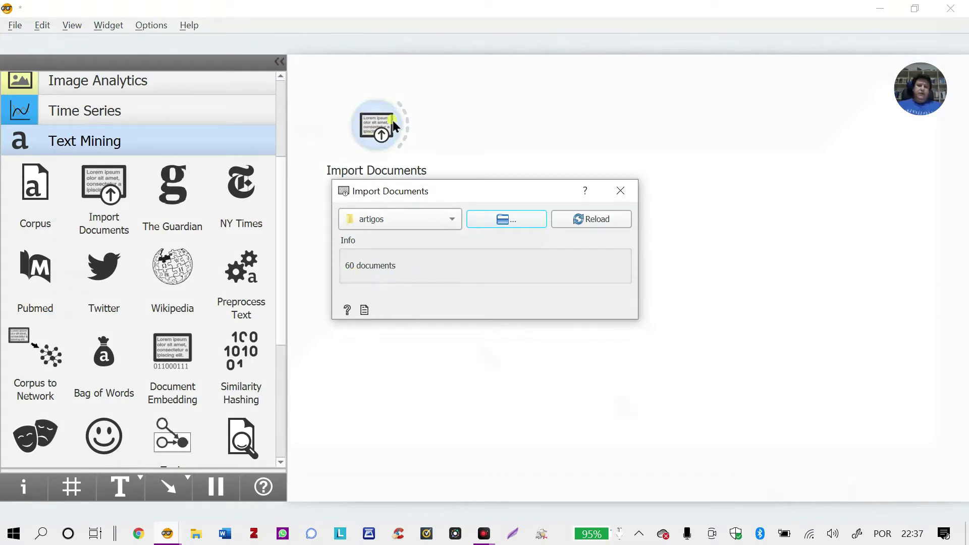
left_click(622, 191)
left_click_drag(379, 134, 368, 146)
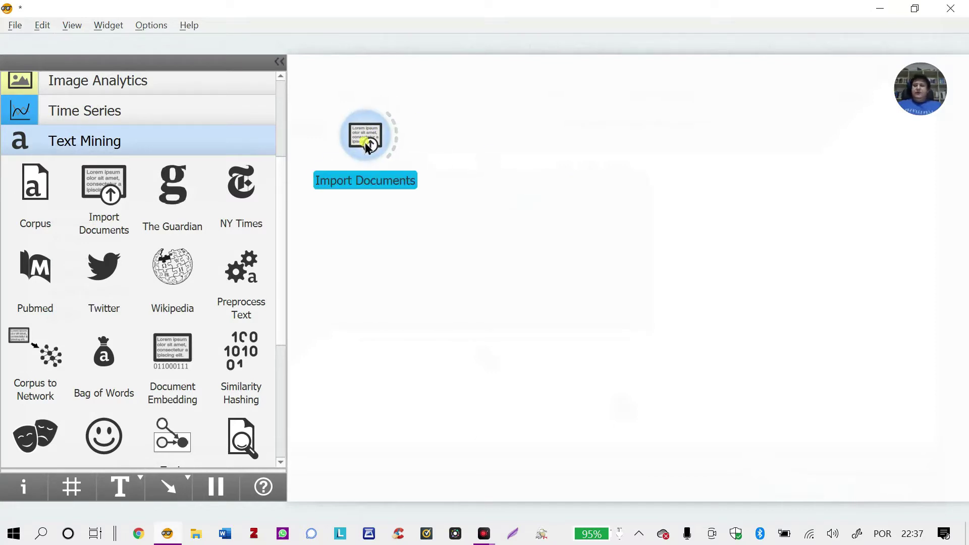
Connect a new Corpus Viewer to Import Documents and place it above and to the right of that widget.
left_click_drag(393, 145, 493, 147)
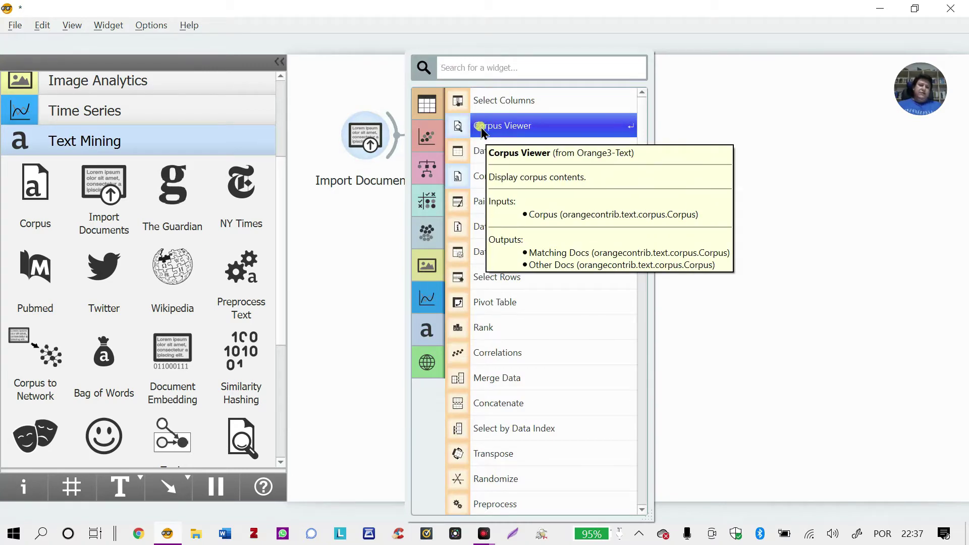
left_click(490, 126)
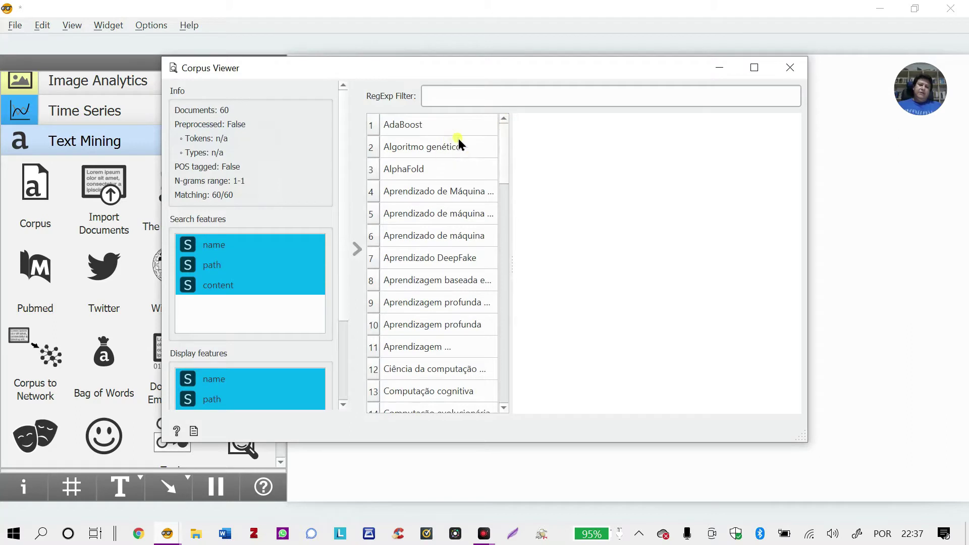
left_click_drag(504, 145, 520, 126)
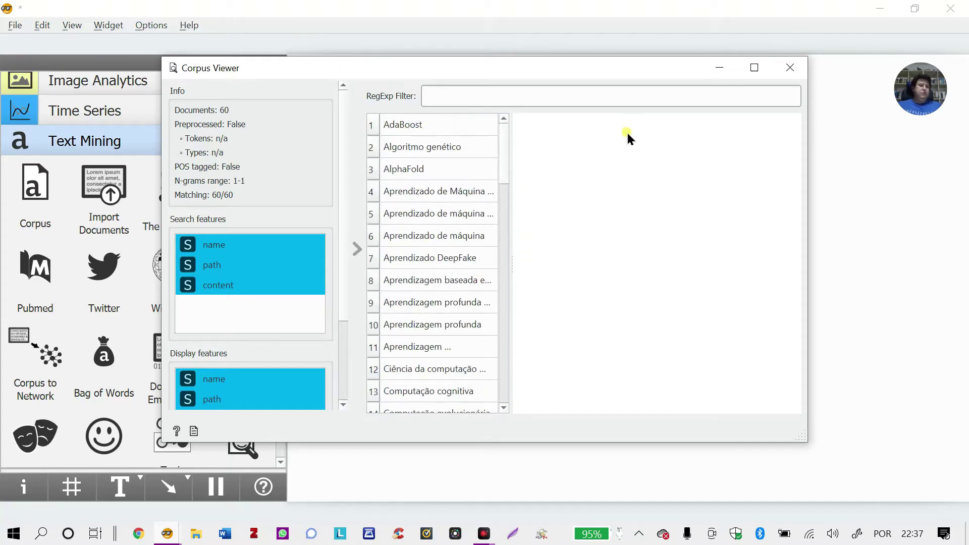
left_click(796, 71)
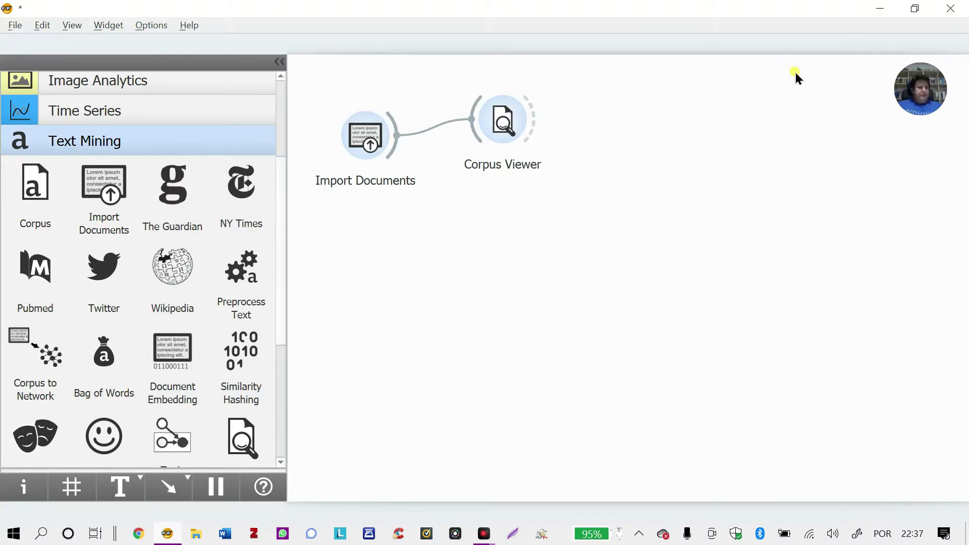
left_click_drag(502, 133, 501, 110)
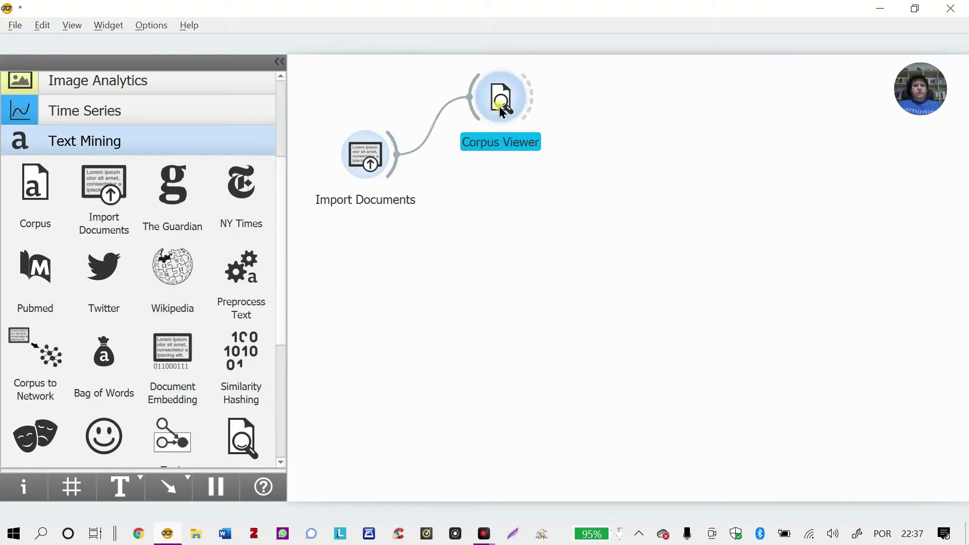
Add a Data Table fed by Import Documents, linking the Corpus output to the Data input.
left_click_drag(396, 179, 412, 202)
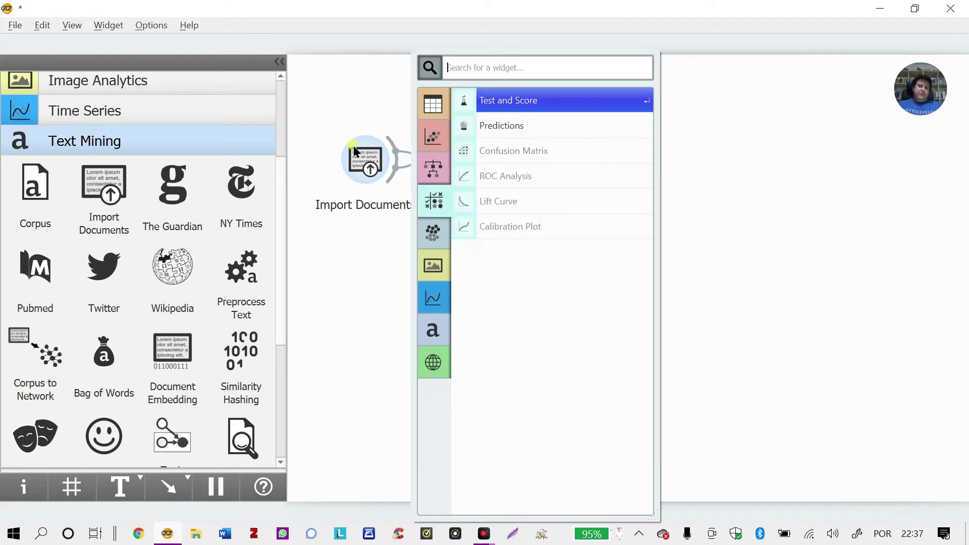
mouse_move(435, 118)
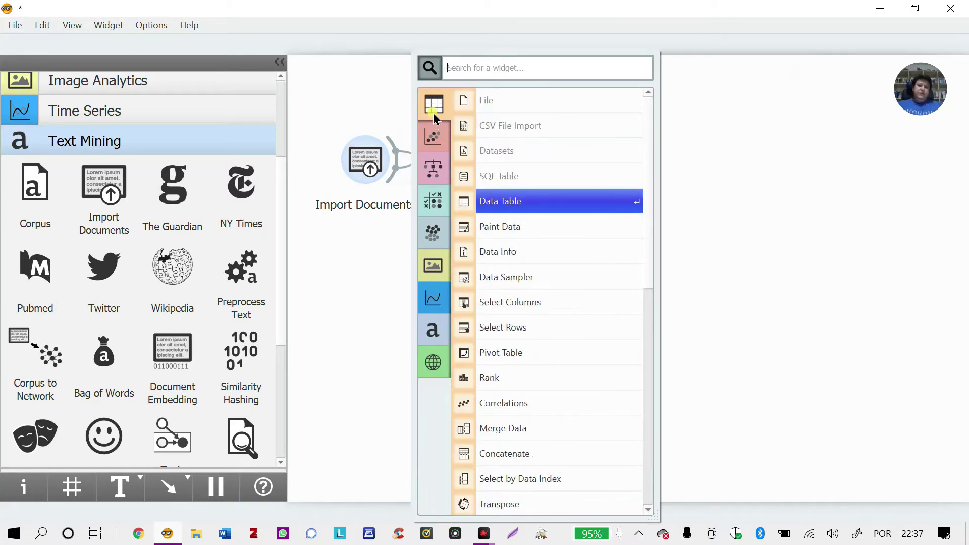
left_click(564, 207)
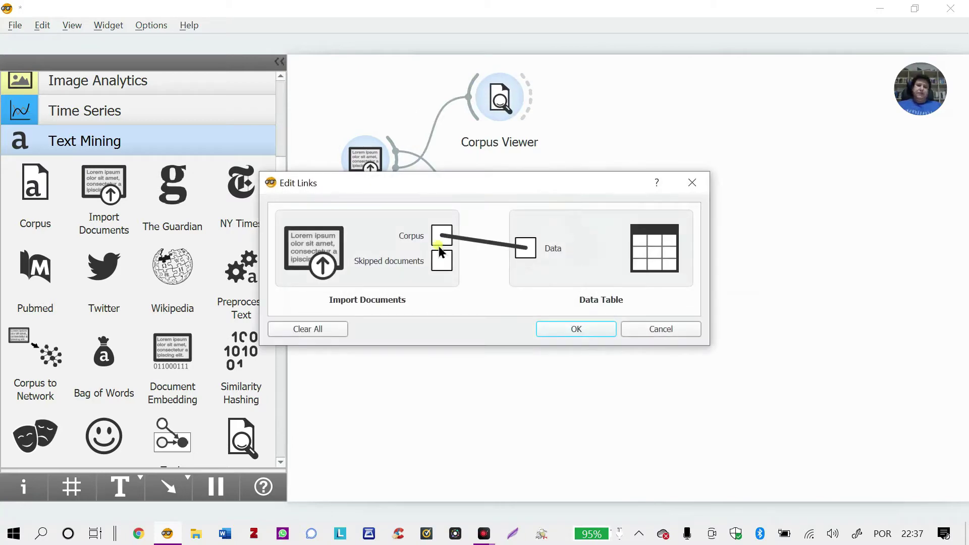
left_click(608, 329)
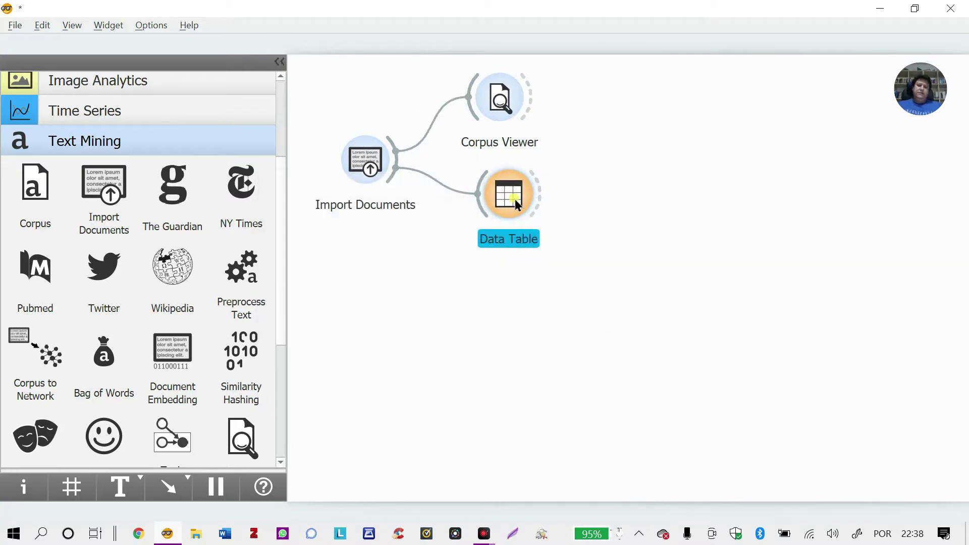
Inspect the imported articles in the Data Table with the name, path and content columns widened.
double_click(515, 199)
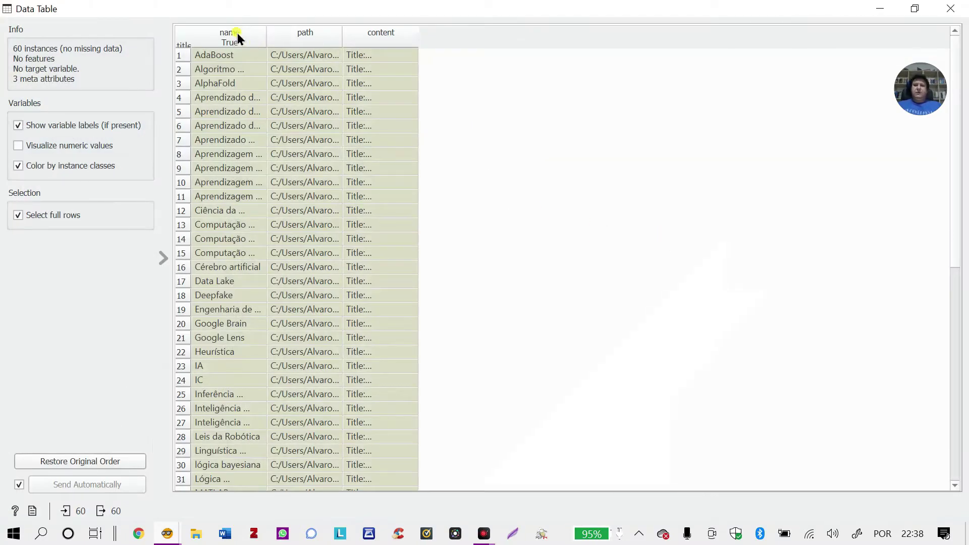
left_click_drag(268, 40, 389, 57)
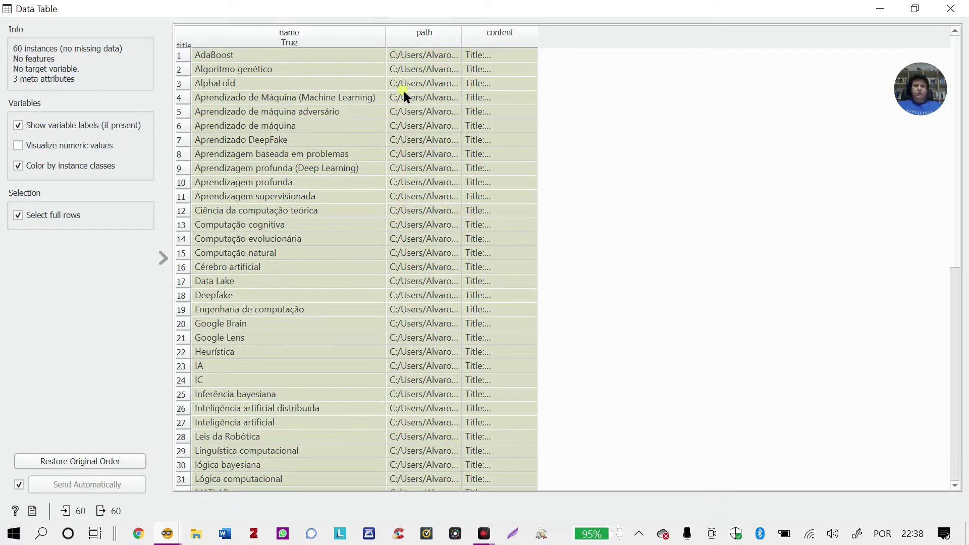
left_click_drag(462, 38, 620, 37)
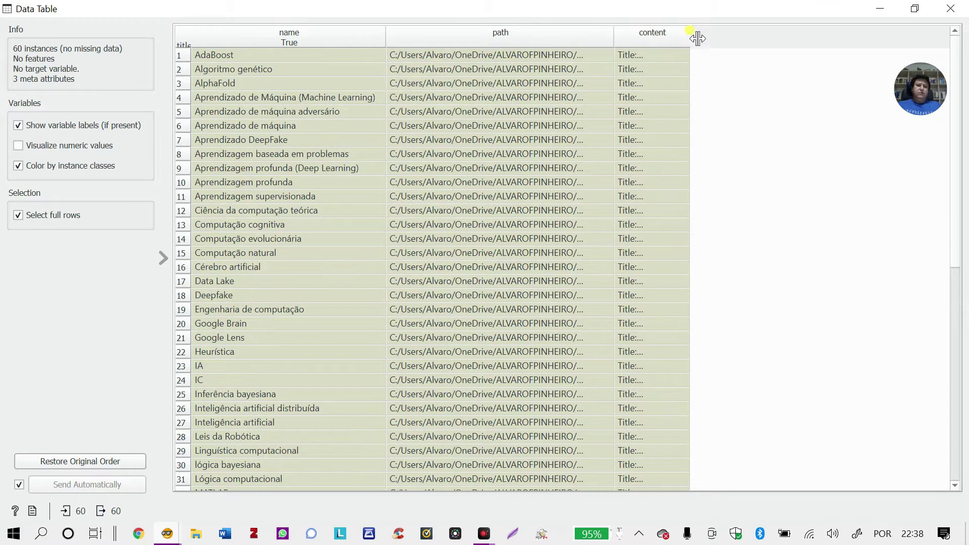
left_click_drag(690, 33, 959, 52)
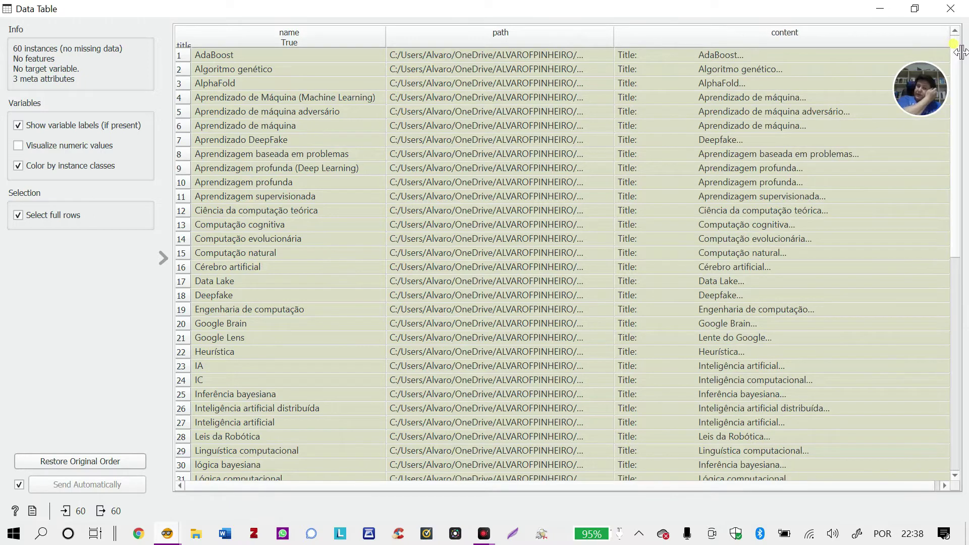
left_click(951, 8)
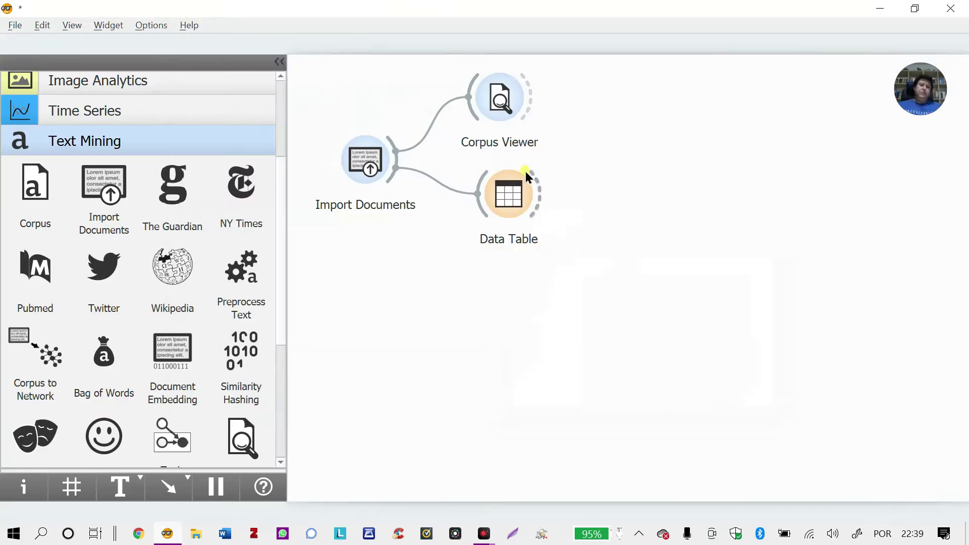
left_click_drag(513, 190, 505, 191)
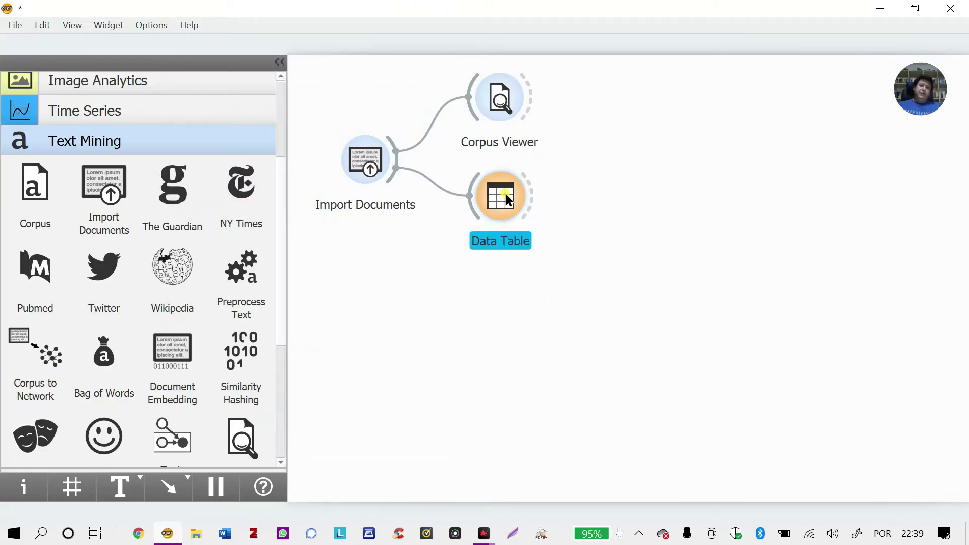
Read through several articles in the Corpus Viewer, from Algoritmo genético to Aprendizagem profunda, in an enlarged window.
double_click(497, 101)
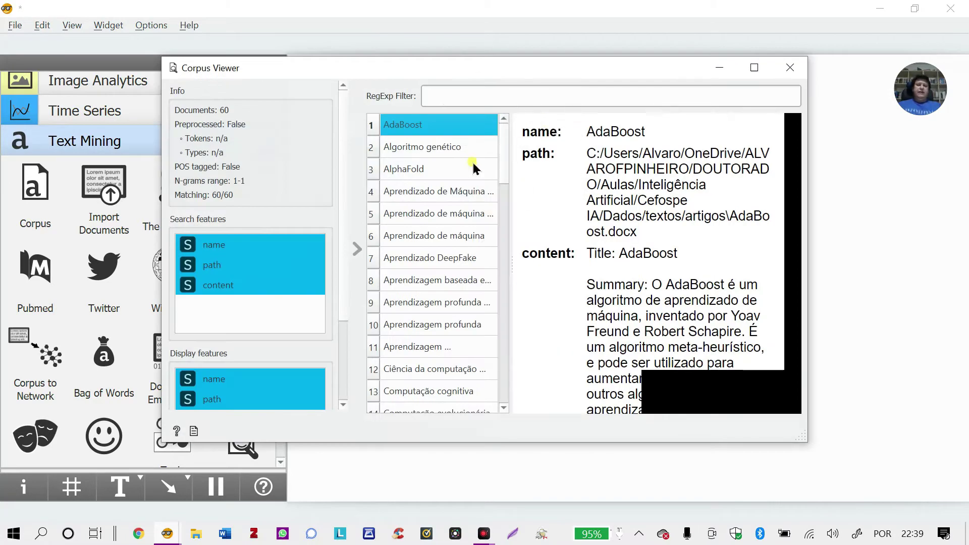
left_click(438, 148)
left_click(438, 169)
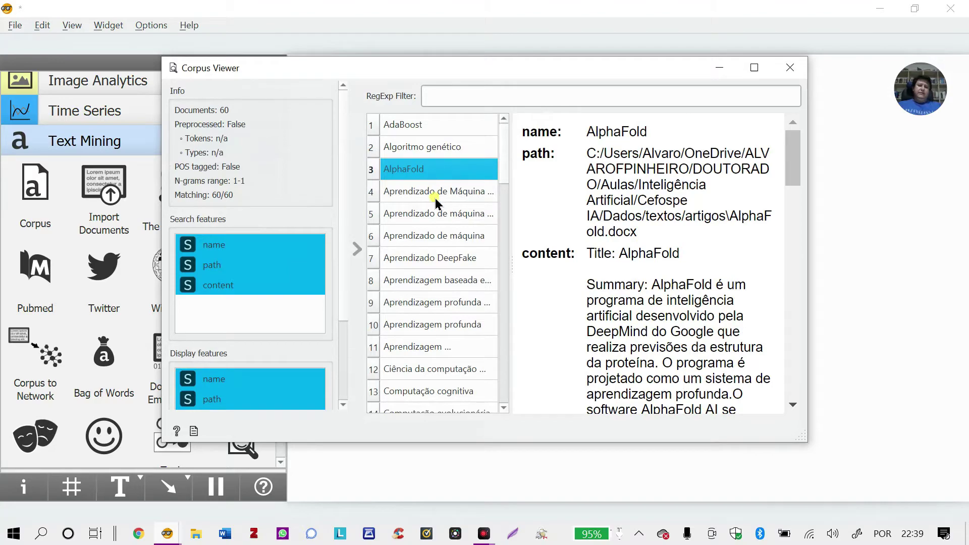
left_click(436, 192)
left_click_drag(793, 152, 818, 127)
left_click_drag(813, 183, 914, 186)
left_click(493, 214)
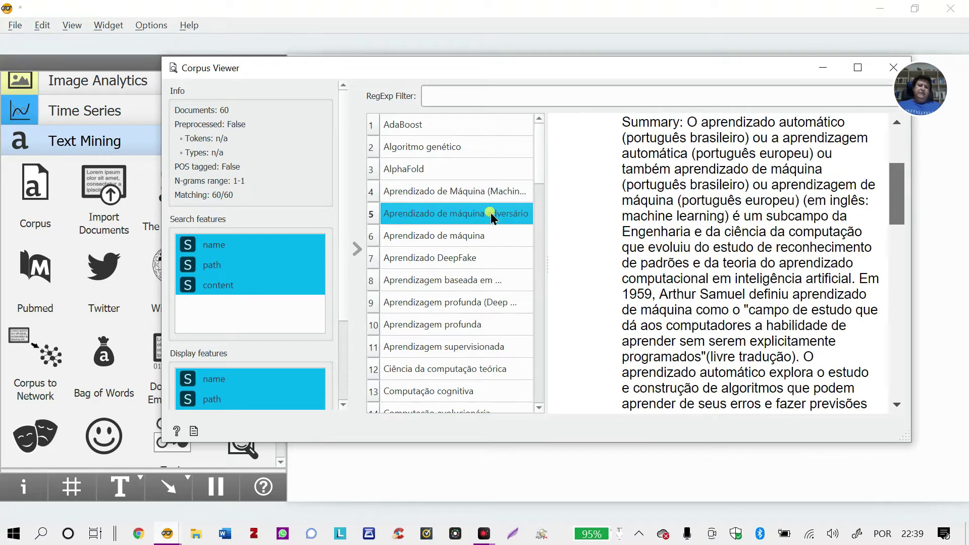
left_click(485, 237)
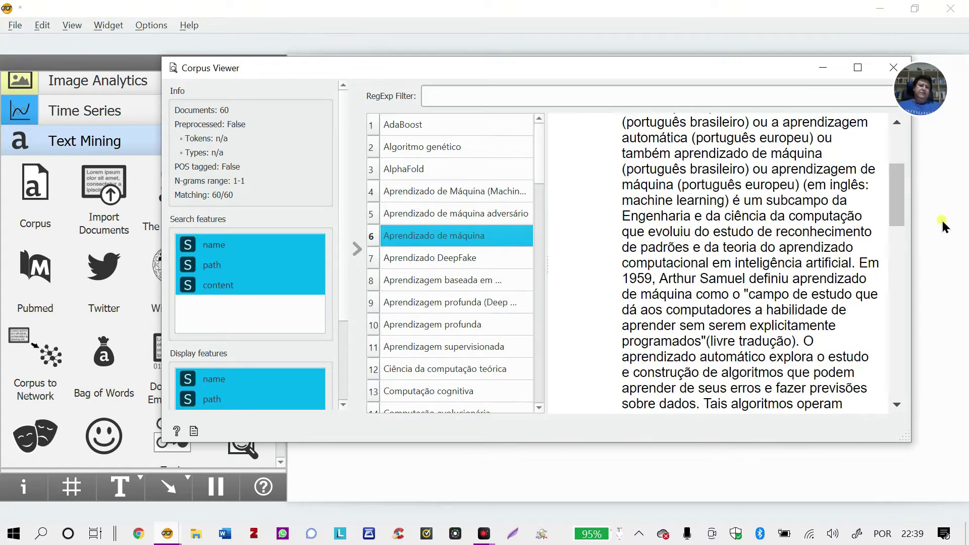
left_click_drag(901, 202, 903, 349)
left_click(448, 278)
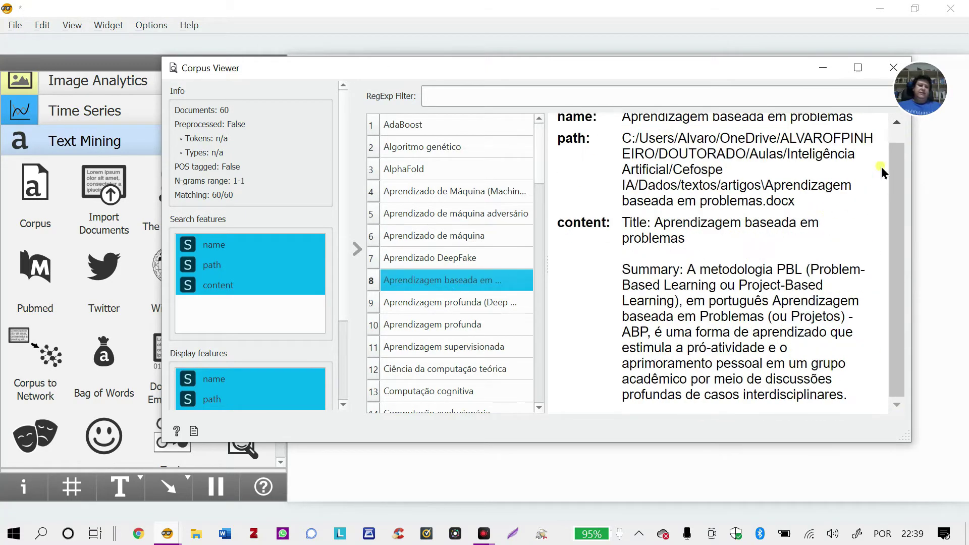
left_click_drag(898, 165, 900, 348)
left_click(455, 327)
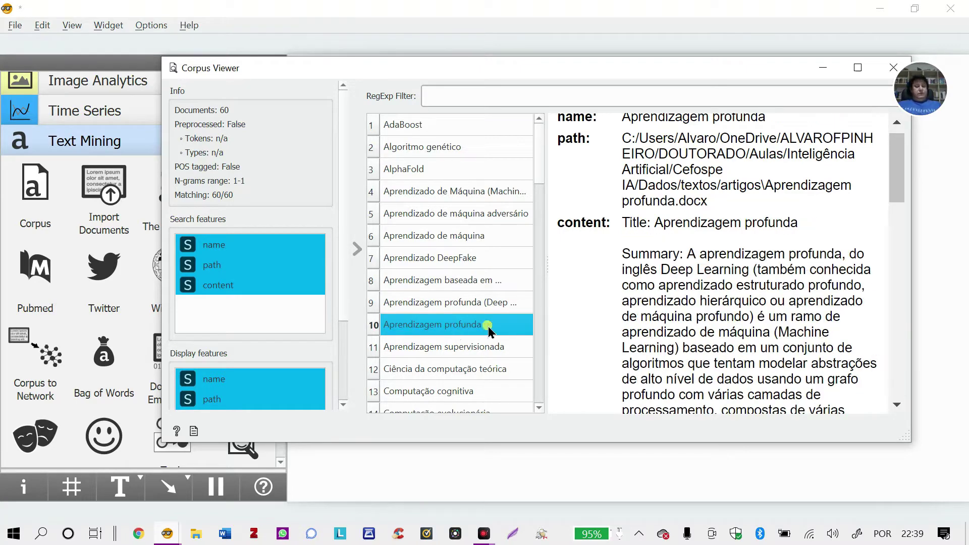
left_click(891, 68)
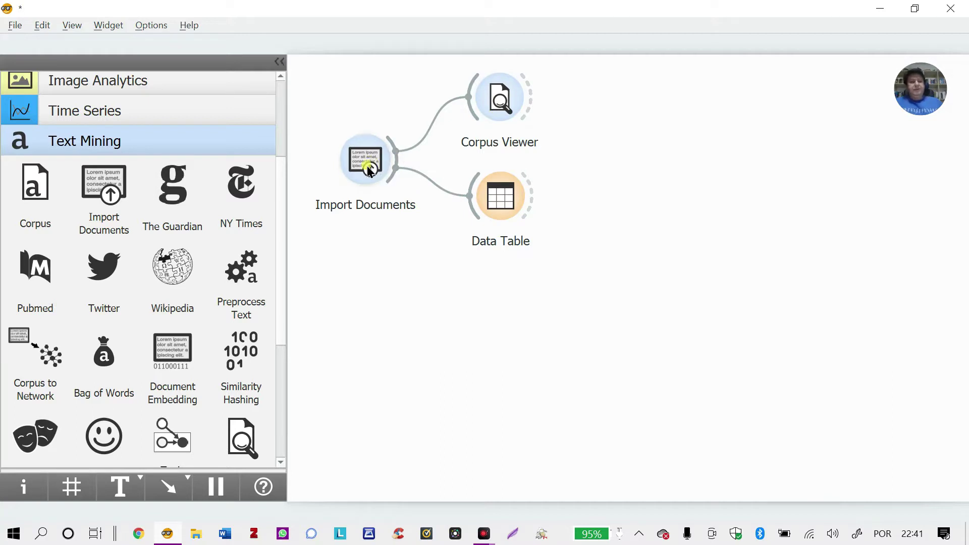
Add a Word Cloud fed by Import Documents and place it directly below the Data Table, with the table shifted slightly up.
left_click_drag(498, 201, 501, 182)
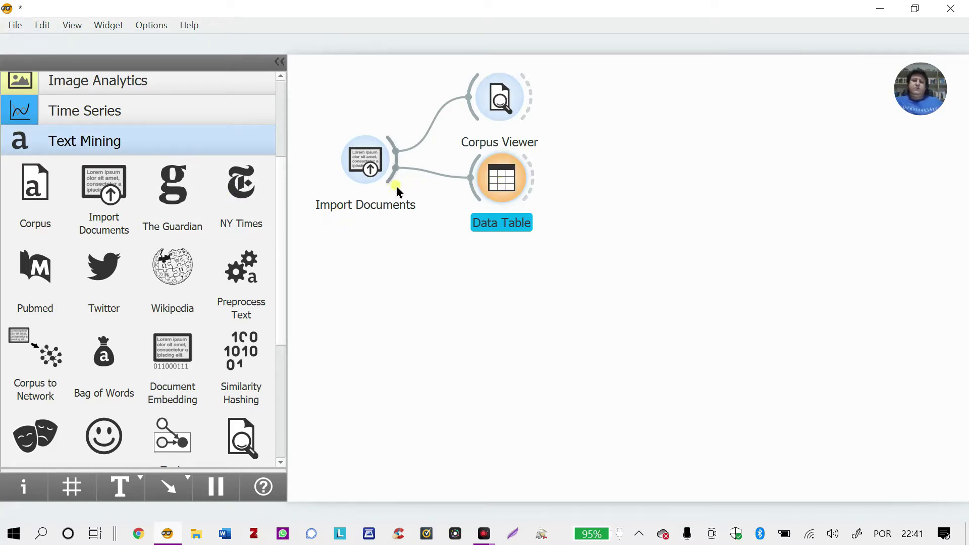
left_click_drag(392, 183, 452, 303)
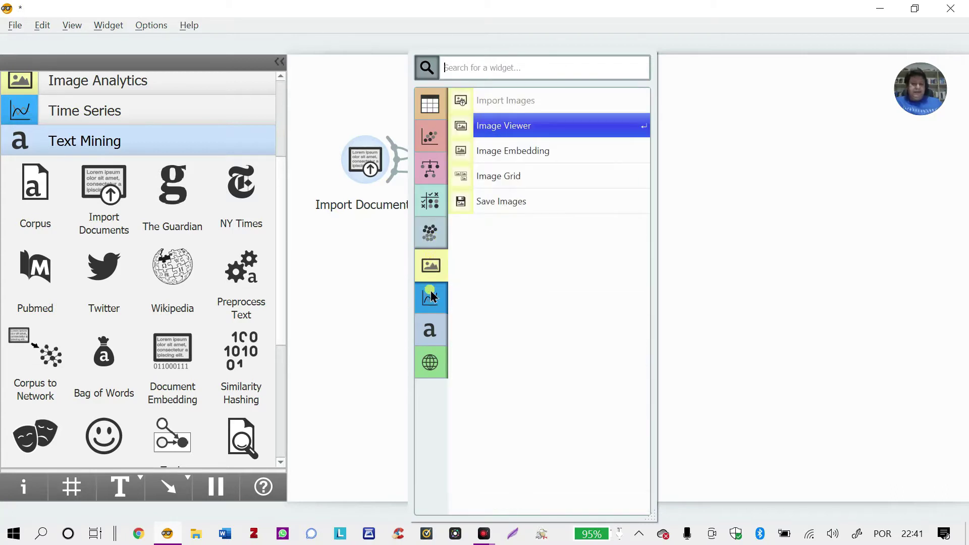
mouse_move(431, 333)
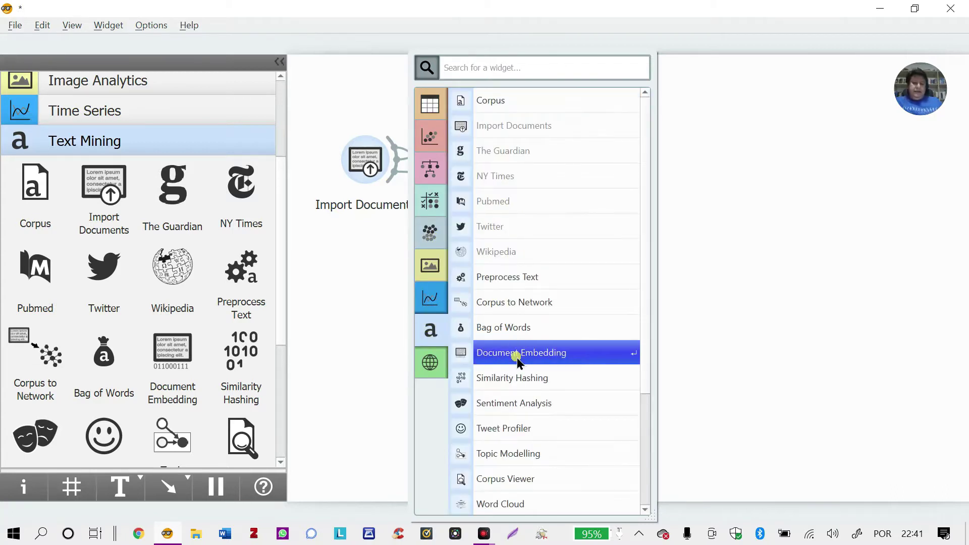
scroll(516, 358, "down", 2)
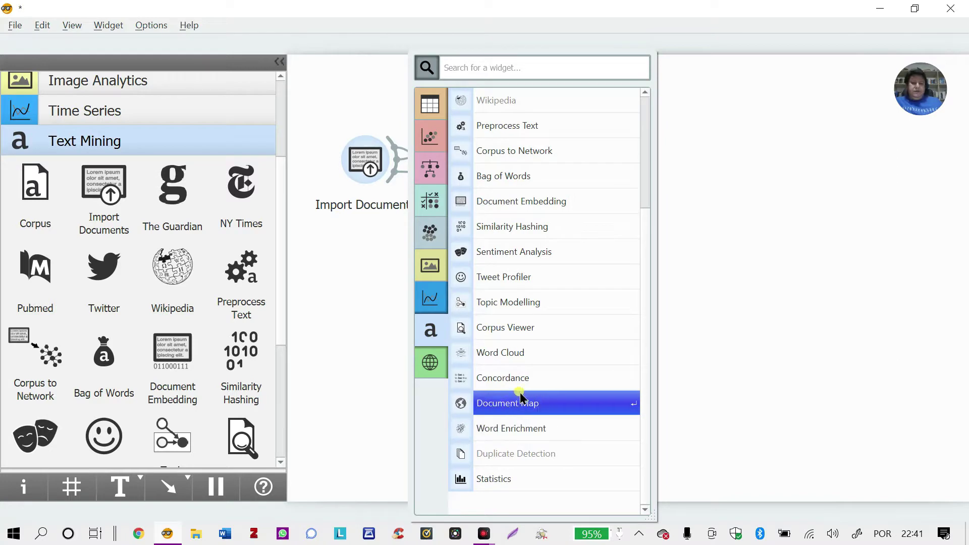
left_click(516, 360)
left_click_drag(506, 336, 502, 271)
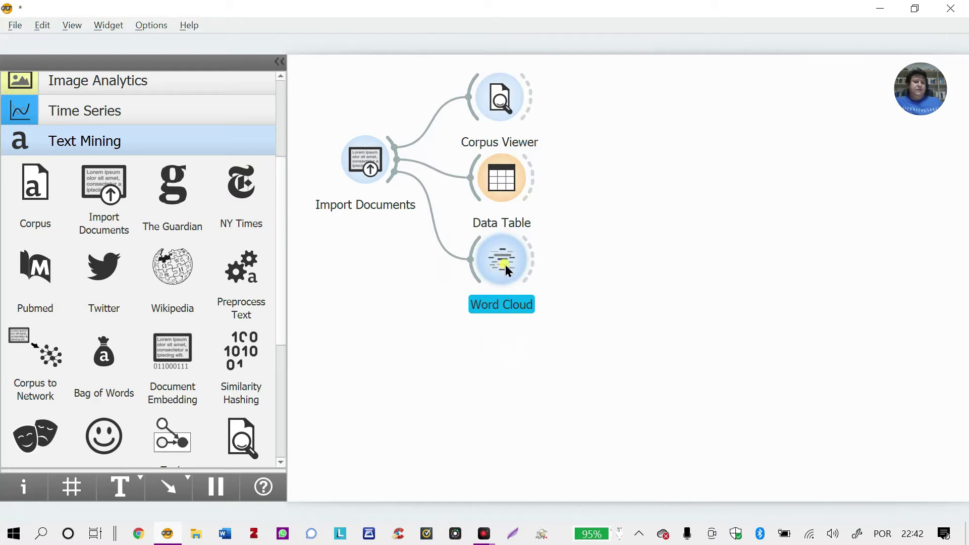
Examine the most heavily weighted words of the unprocessed corpus in an enlarged Word Cloud, highlighting the comma, full stop and "e" entries.
double_click(506, 268)
left_click(903, 140)
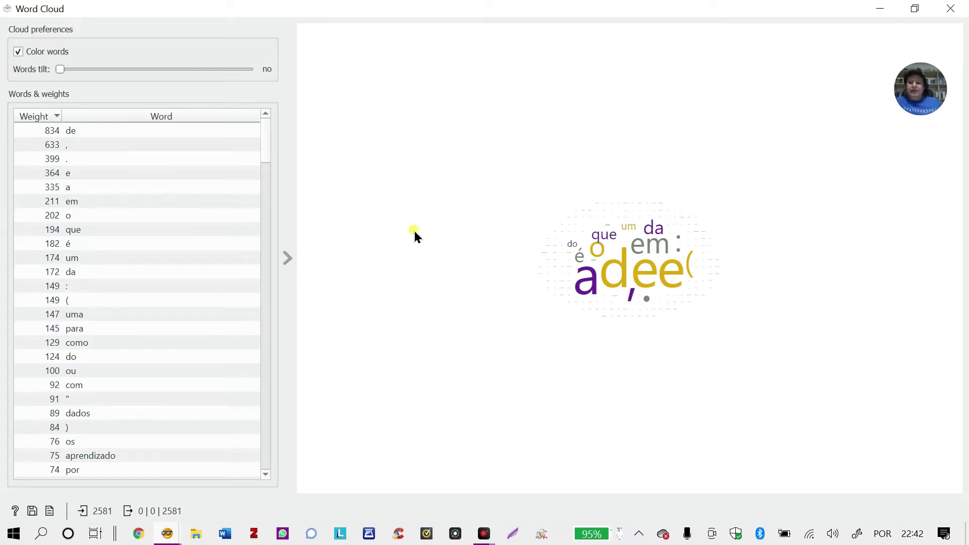
left_click(81, 148)
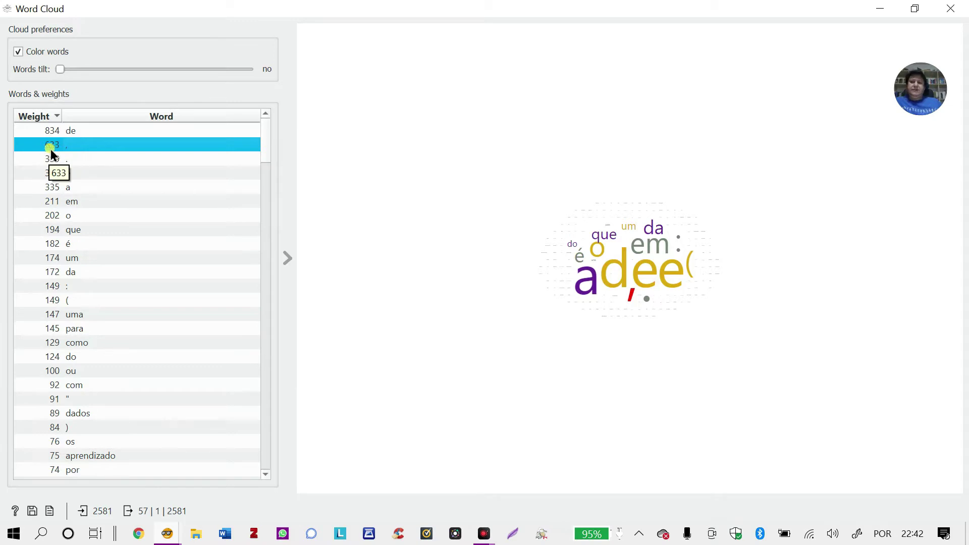
left_click(61, 162)
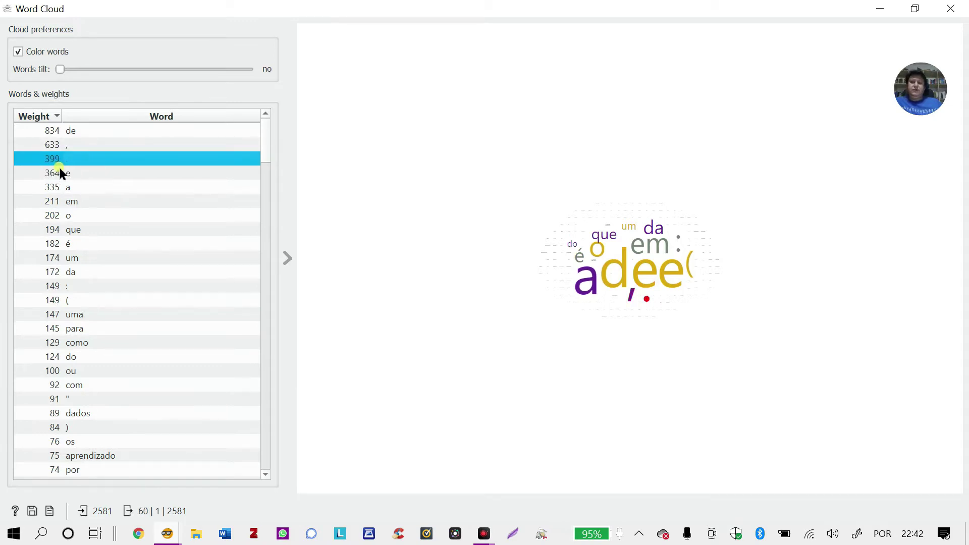
left_click(80, 177)
scroll(123, 304, "down", 3)
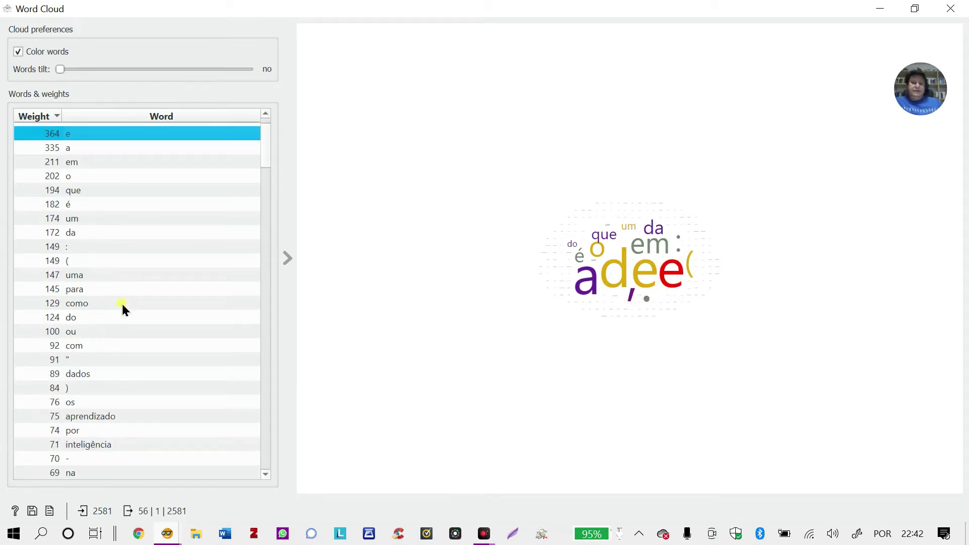
scroll(122, 304, "down", 3)
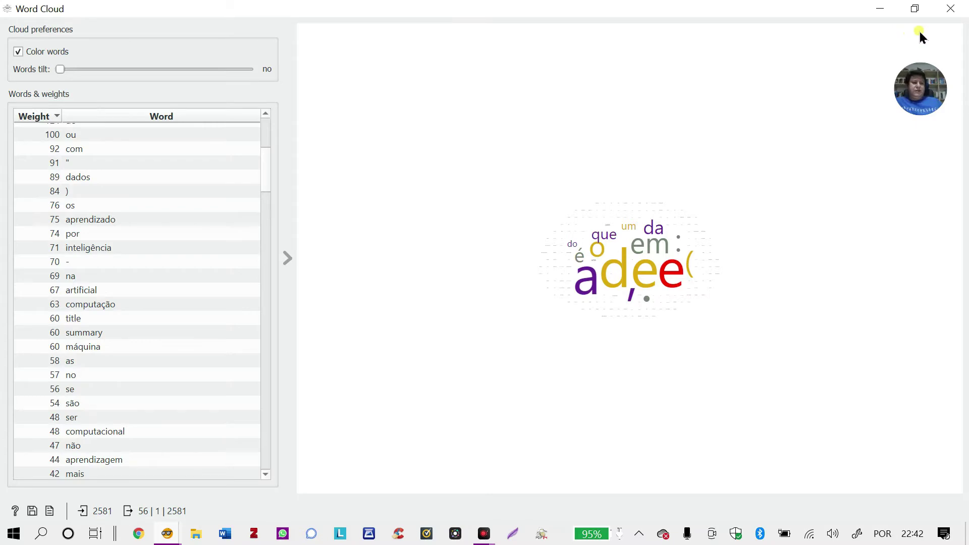
left_click(951, 9)
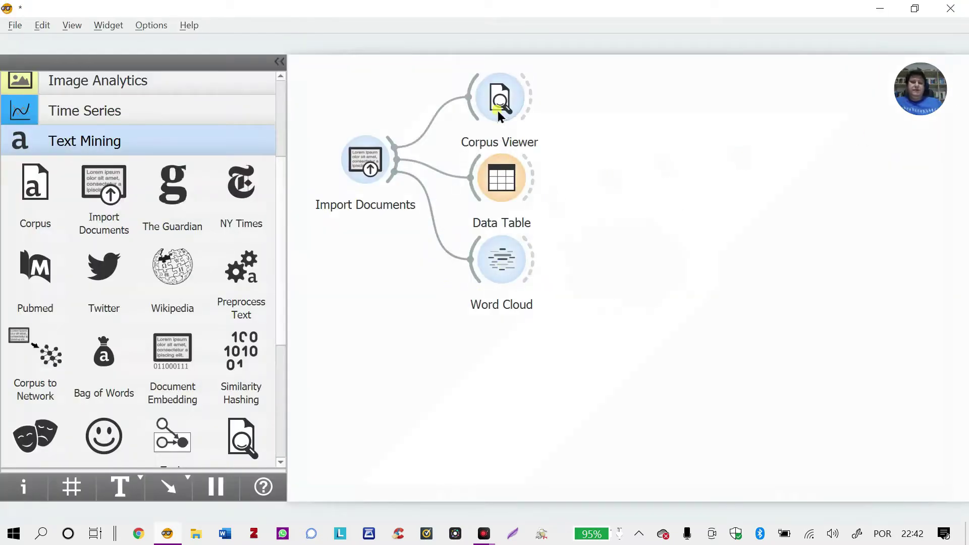
Rearrange Corpus Viewer, Data Table and Word Cloud in a descending diagonal to free space beneath Import Documents.
left_click_drag(504, 122, 482, 122)
left_click_drag(497, 172, 534, 135)
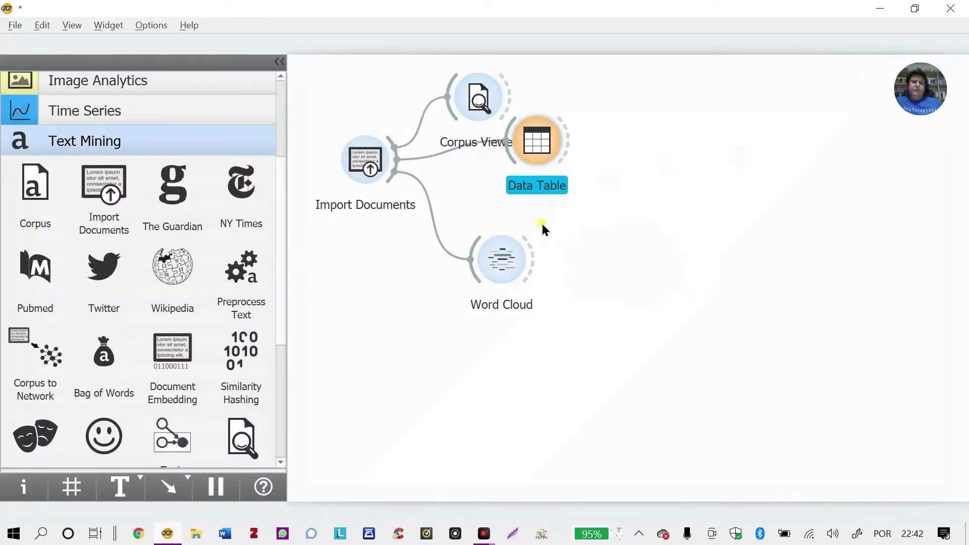
left_click_drag(507, 268, 609, 191)
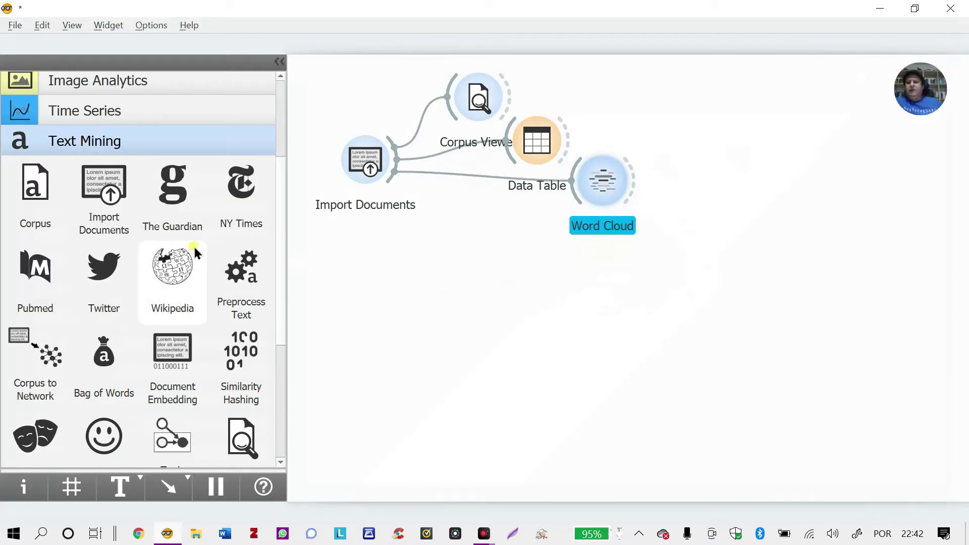
left_click(429, 242)
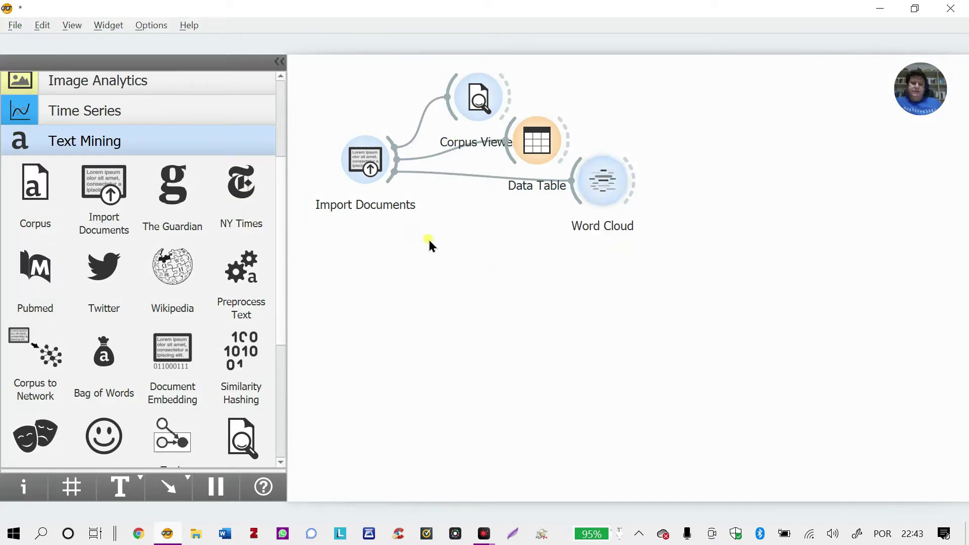
Add a Preprocess Text widget below the Corpus Viewer and link the Import Documents corpus to it.
right_click(460, 259)
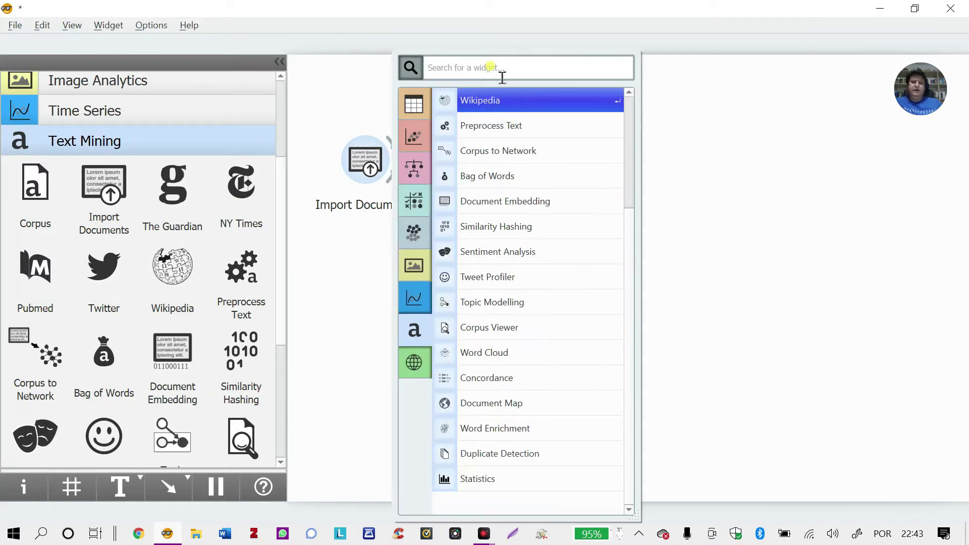
type("proce")
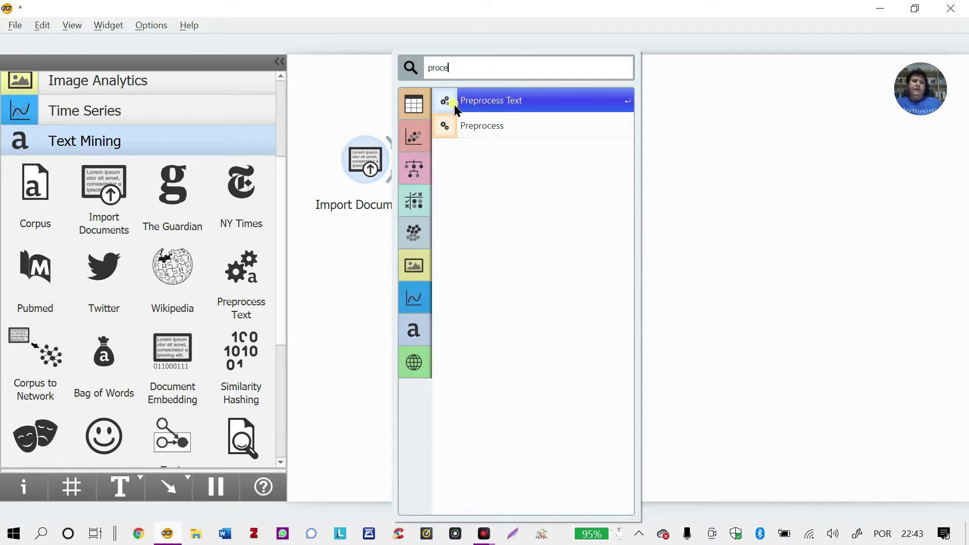
left_click(495, 102)
left_click_drag(392, 262, 491, 247)
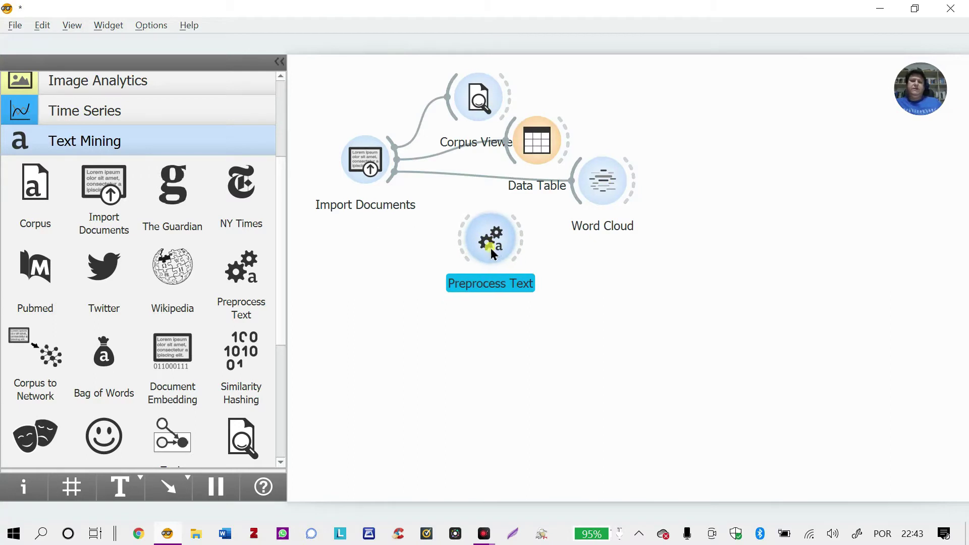
left_click_drag(389, 182, 460, 244)
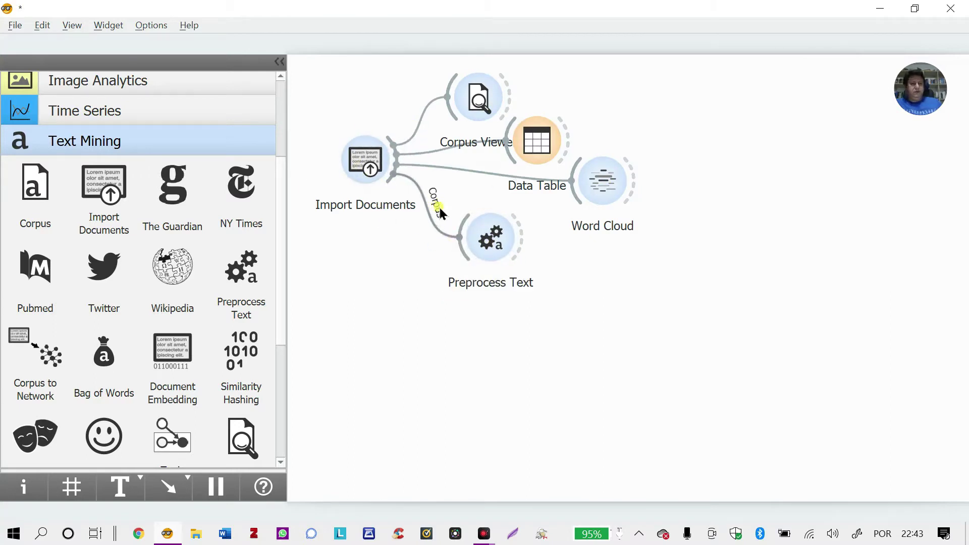
left_click_drag(495, 243, 505, 229)
Enable the Regexp filter in Preprocess Text with its existing pattern of punctuation marks and digits 0 to 9.
double_click(505, 230)
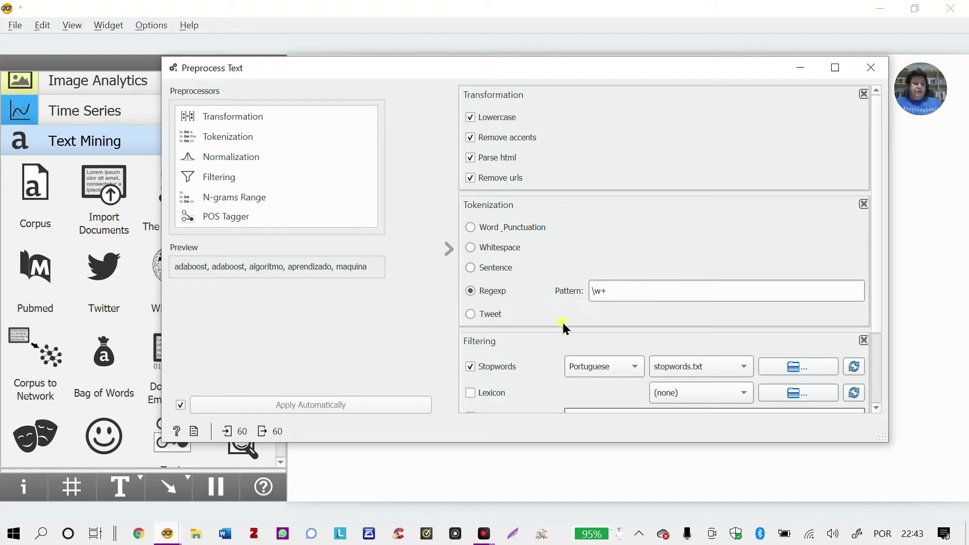
scroll(562, 323, "down", 2)
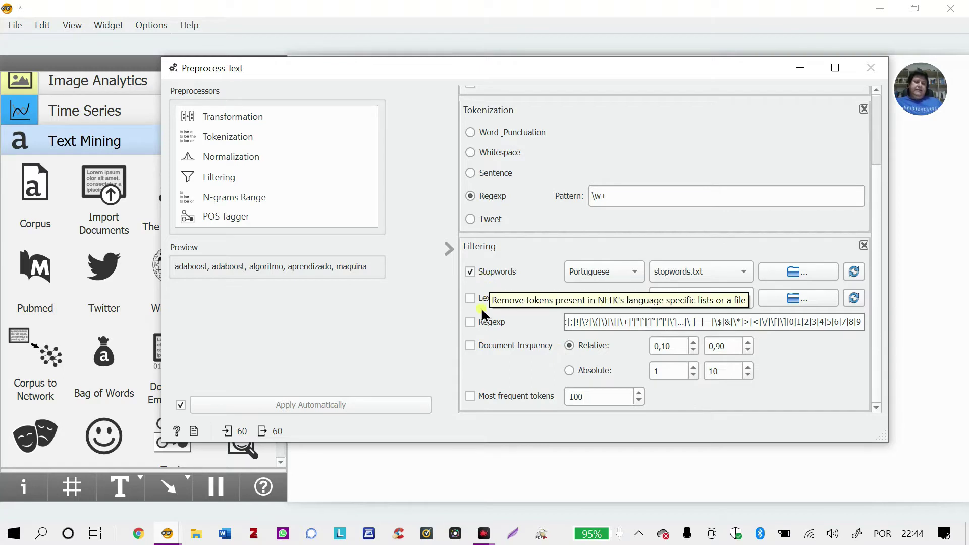
left_click(488, 323)
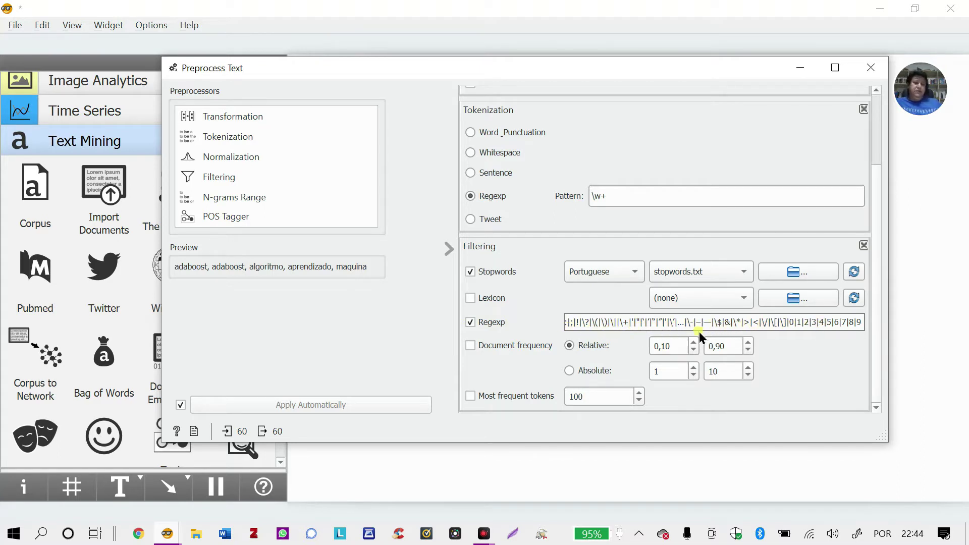
left_click_drag(800, 338, 900, 335)
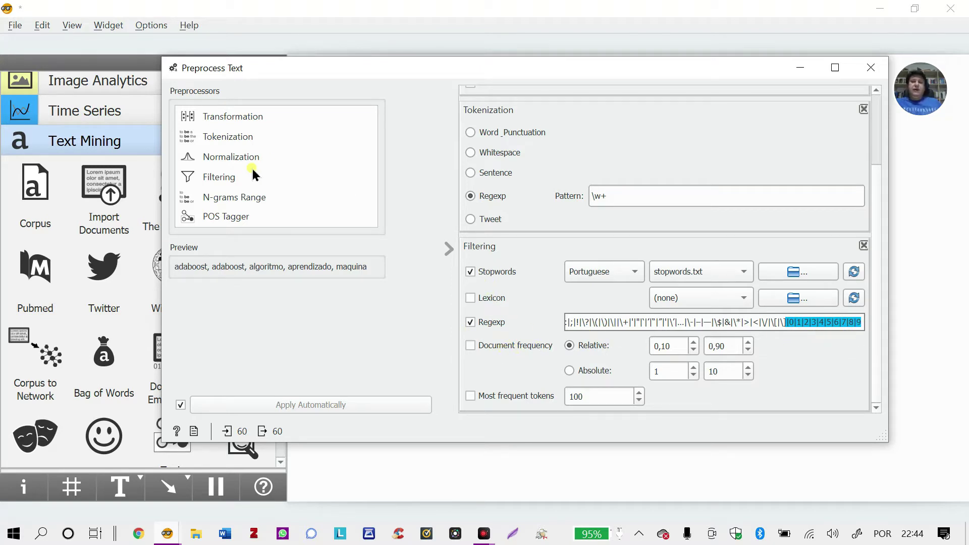
left_click(870, 68)
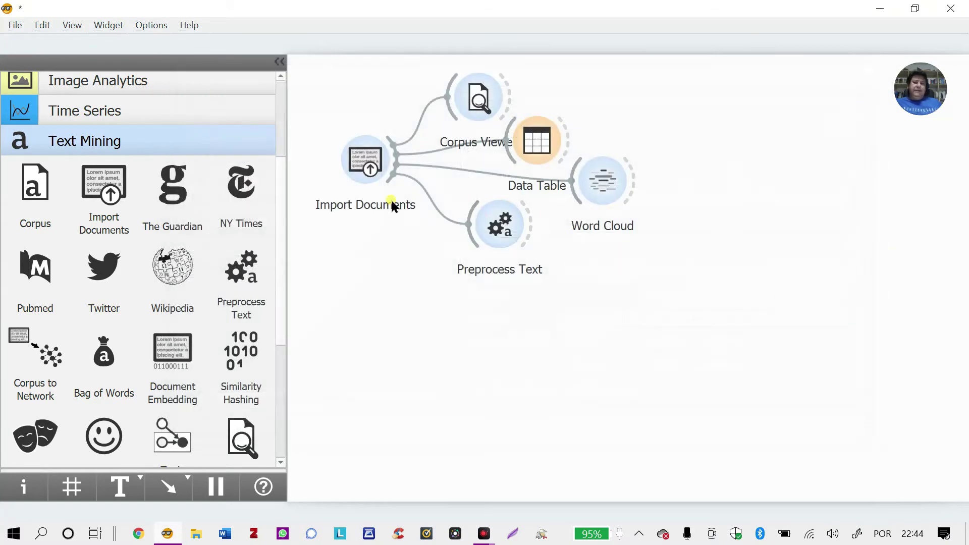
Add a second Word Cloud fed by Preprocess Text and place it below the first one.
left_click_drag(524, 233, 627, 303)
left_click(651, 100)
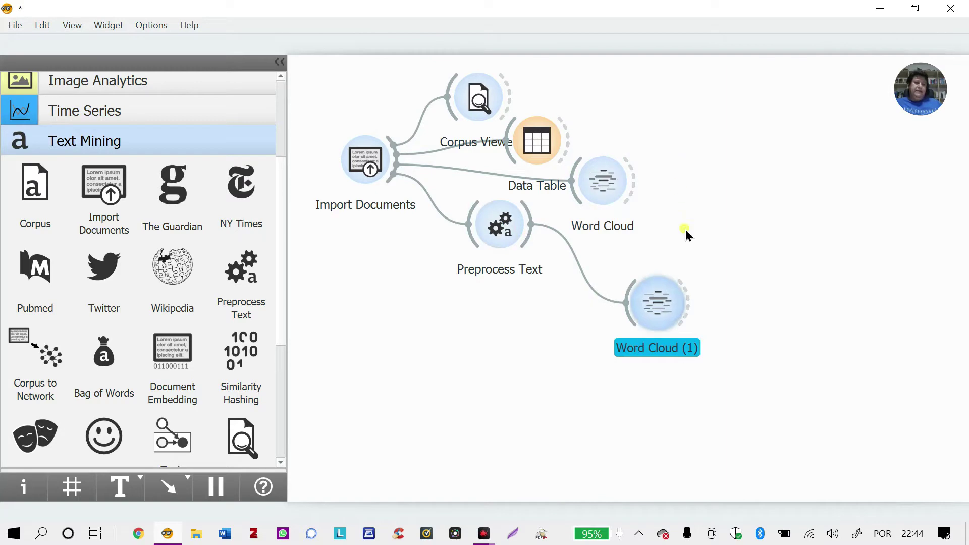
left_click_drag(658, 305, 655, 271)
Examine the word weights of the preprocessed corpus in the enlarged second Word Cloud, highlighting dados, aprendizado and inteligencia.
double_click(655, 271)
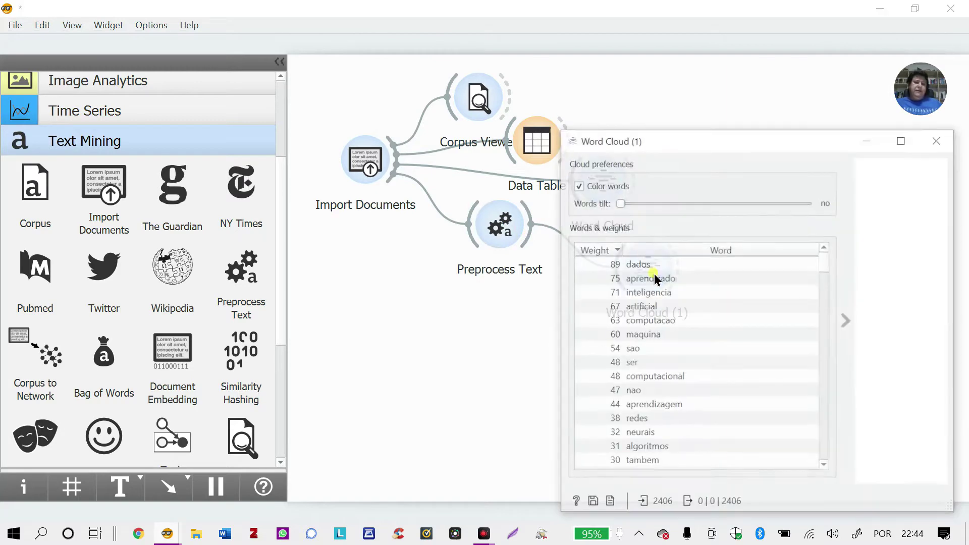
left_click(902, 140)
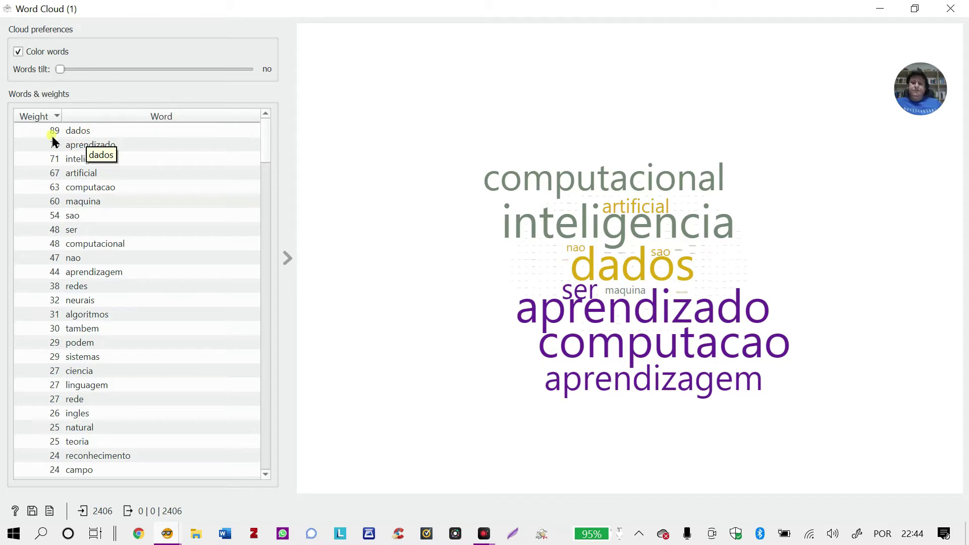
left_click(93, 135)
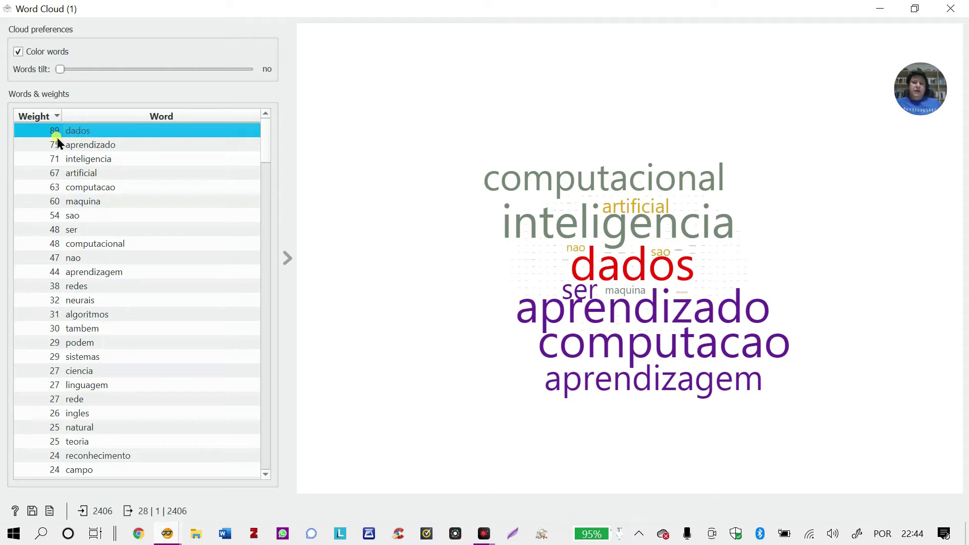
left_click(97, 149)
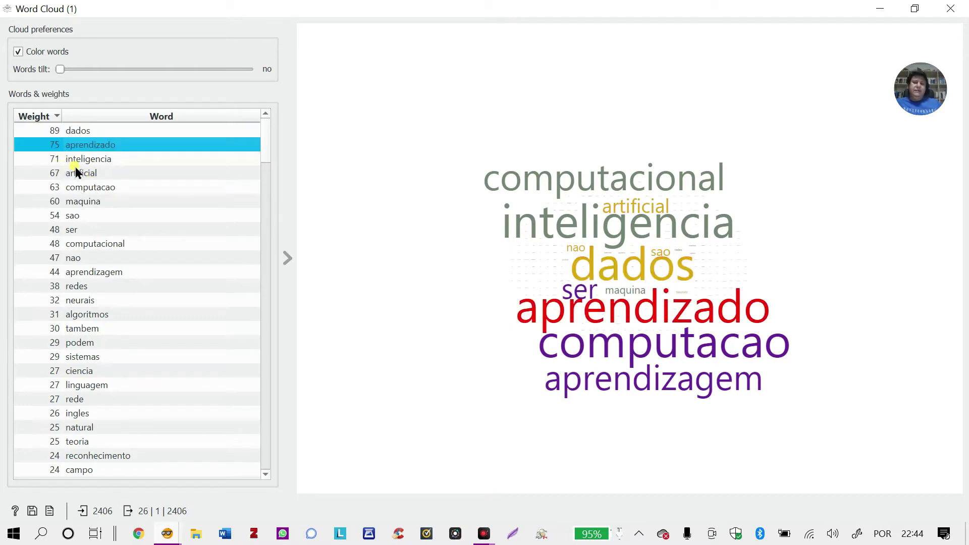
left_click(57, 160)
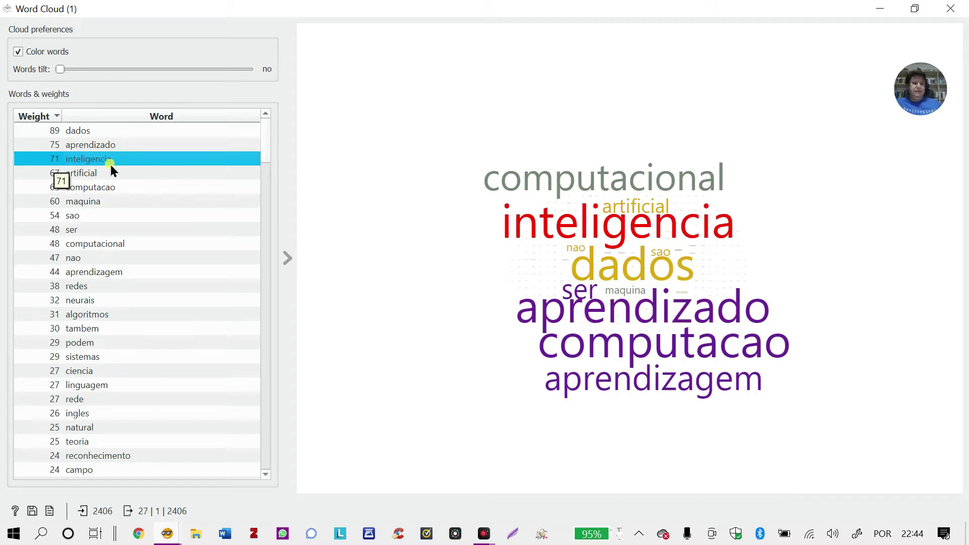
left_click(948, 11)
Review the highest-weighted entries in the first Word Cloud again for comparison with the preprocessed one.
double_click(588, 183)
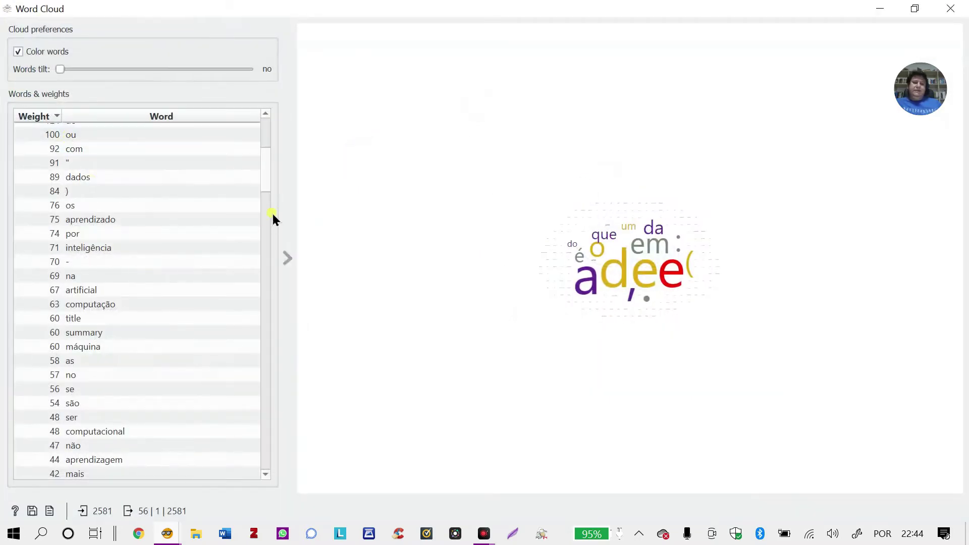
left_click_drag(263, 178, 262, 123)
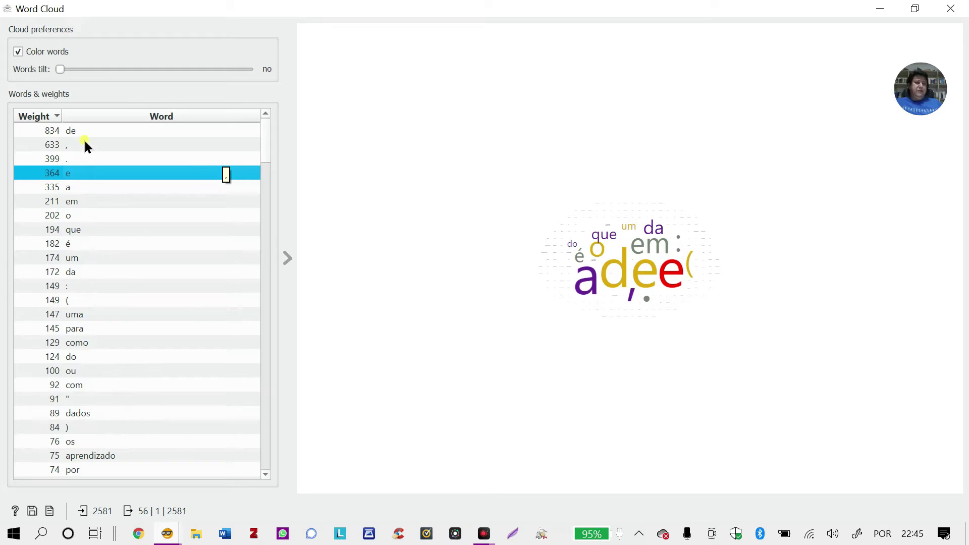
left_click(950, 8)
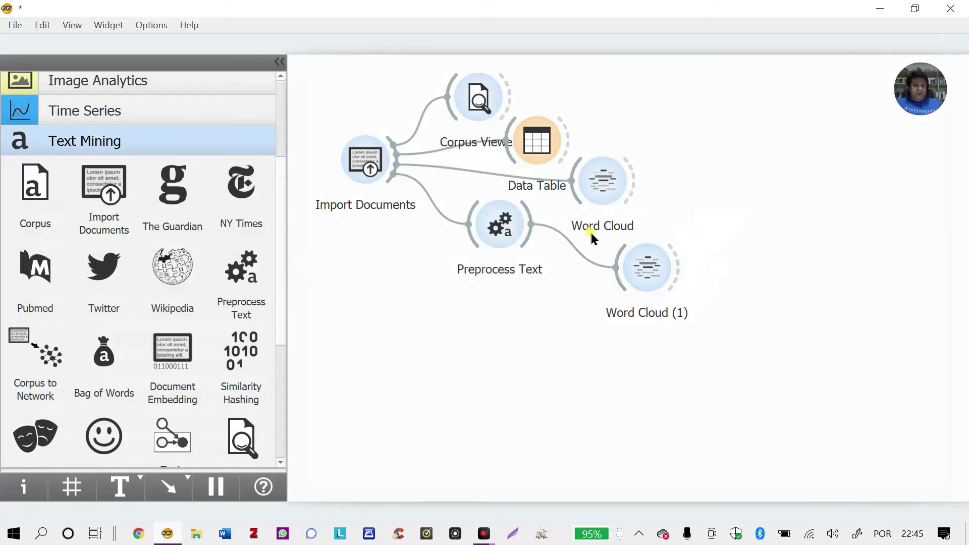
Browse the Word articles in the Cefospe IA > Dados > textos > artigos folder in File Explorer.
left_click(199, 536)
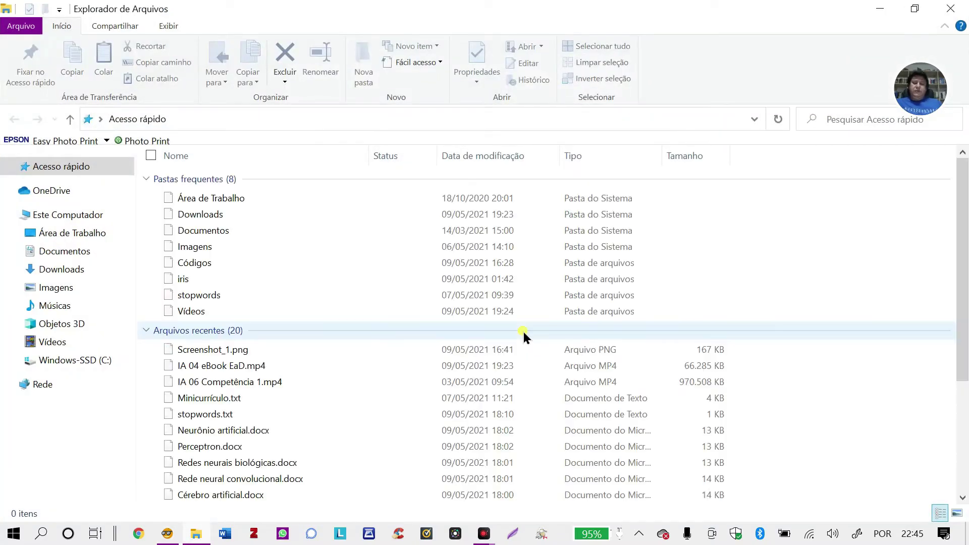
left_click(79, 234)
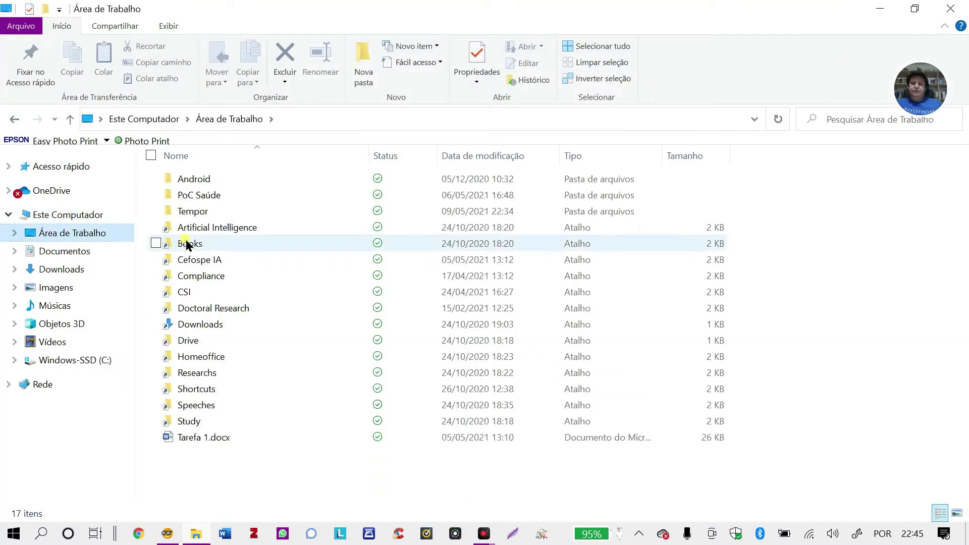
double_click(198, 259)
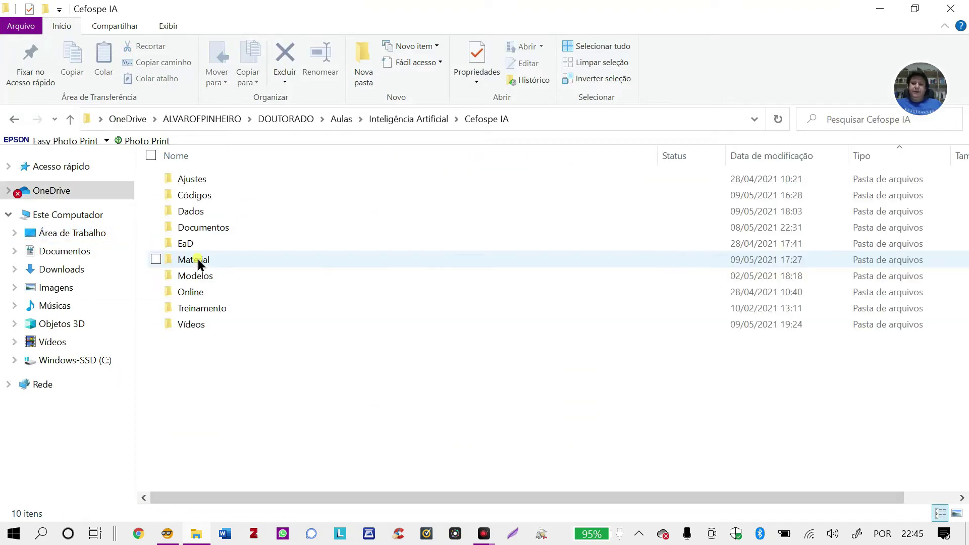
double_click(186, 209)
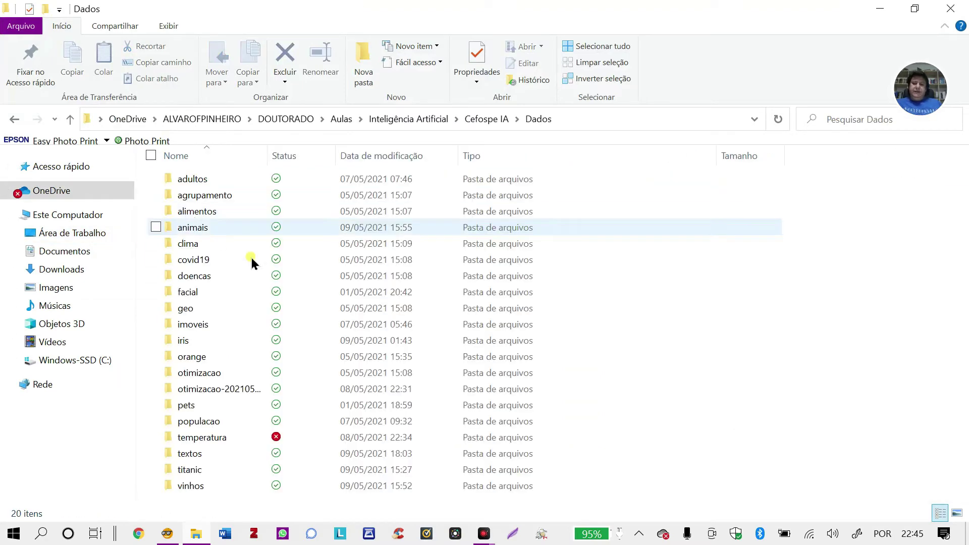
double_click(188, 453)
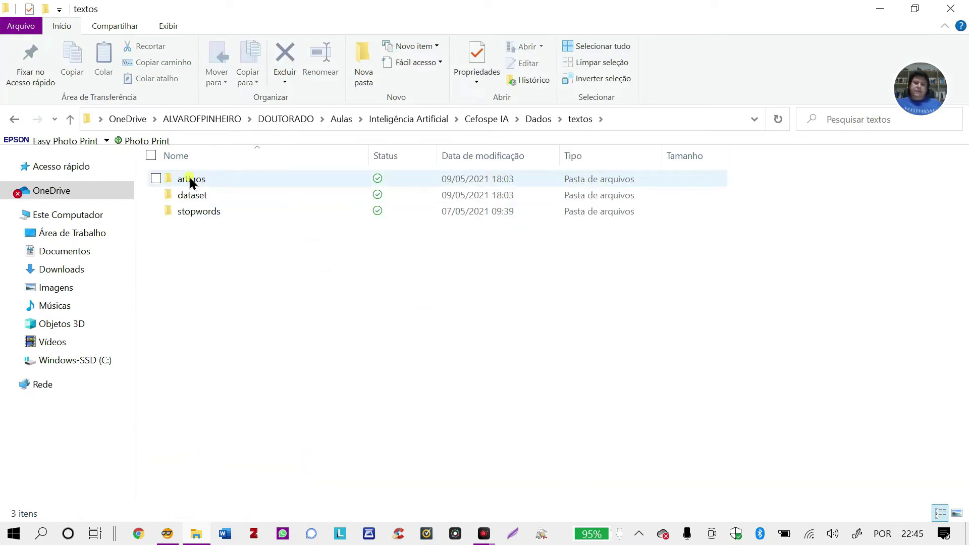
double_click(190, 177)
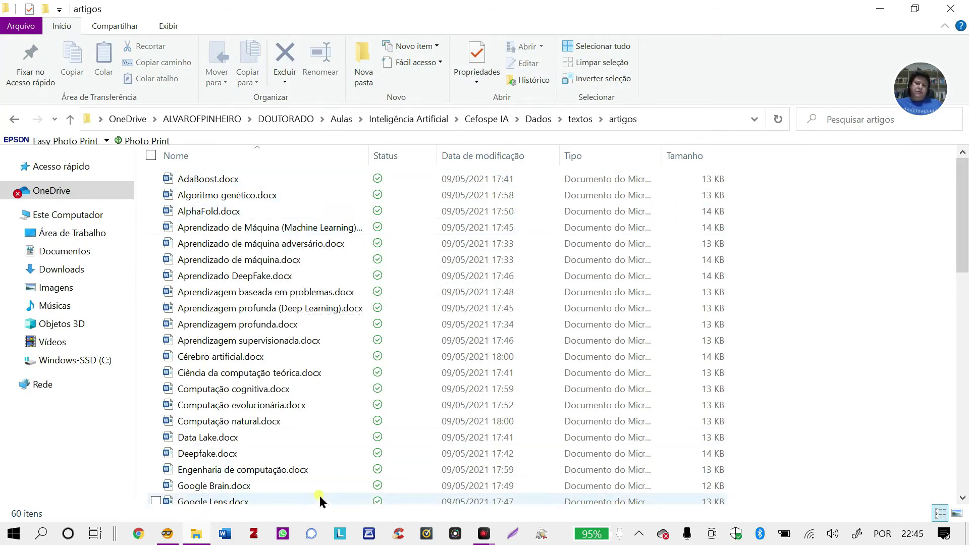
scroll(321, 483, "down", 13)
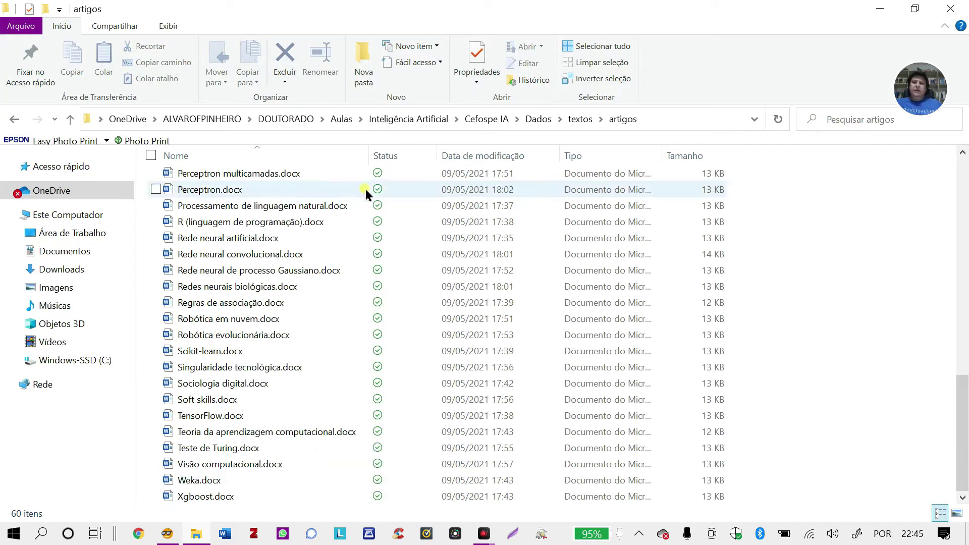
Review the word list in stopwords.txt from the textos > stopwords folder, closing the file and File Explorer when done.
left_click(582, 120)
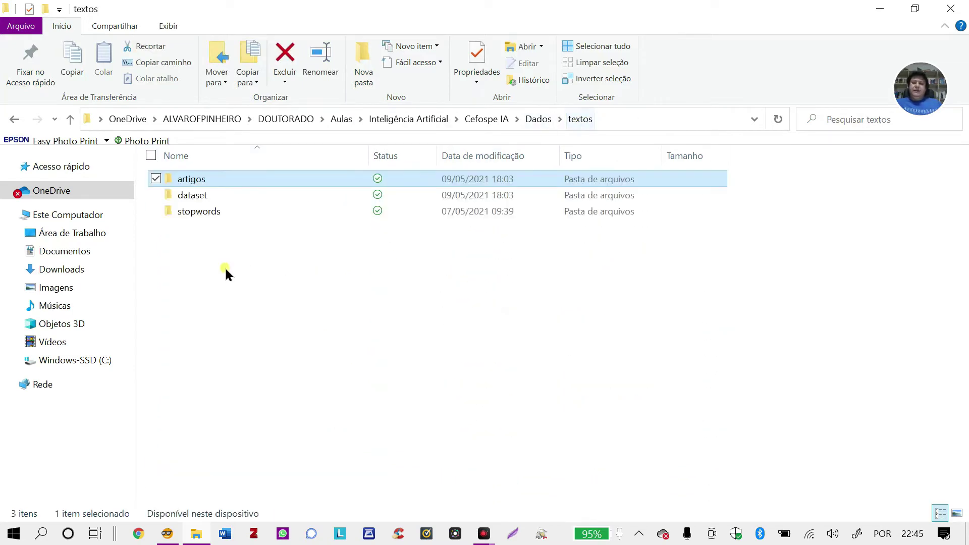
double_click(197, 212)
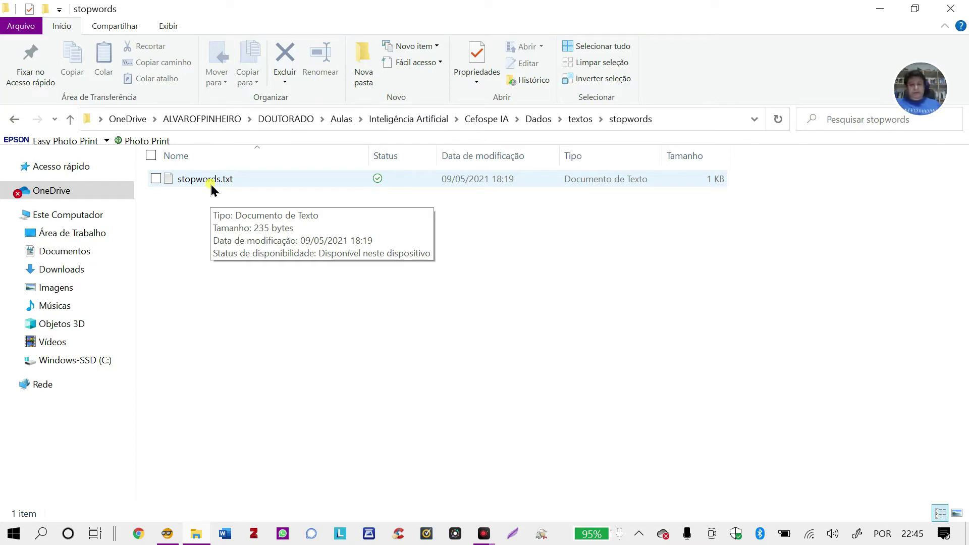
left_click(182, 182)
double_click(167, 178)
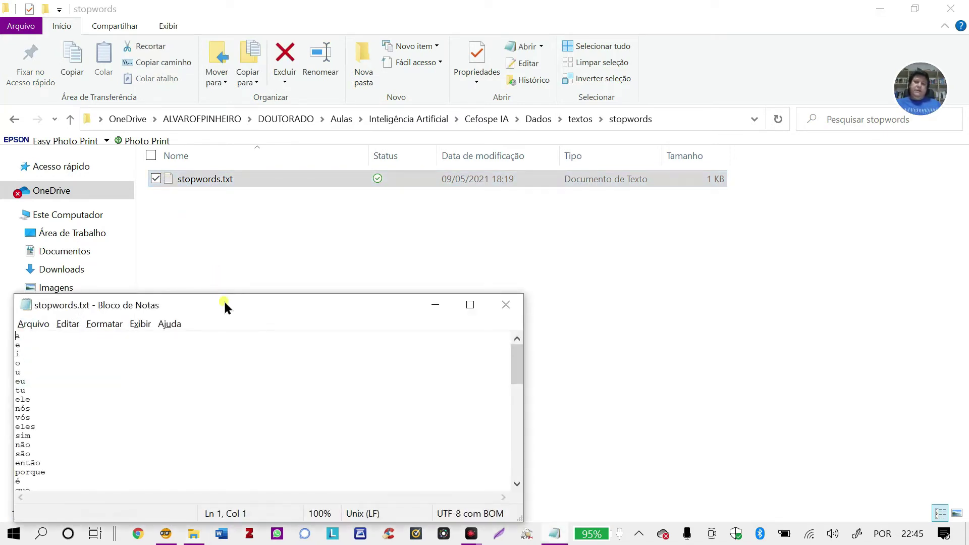
double_click(226, 306)
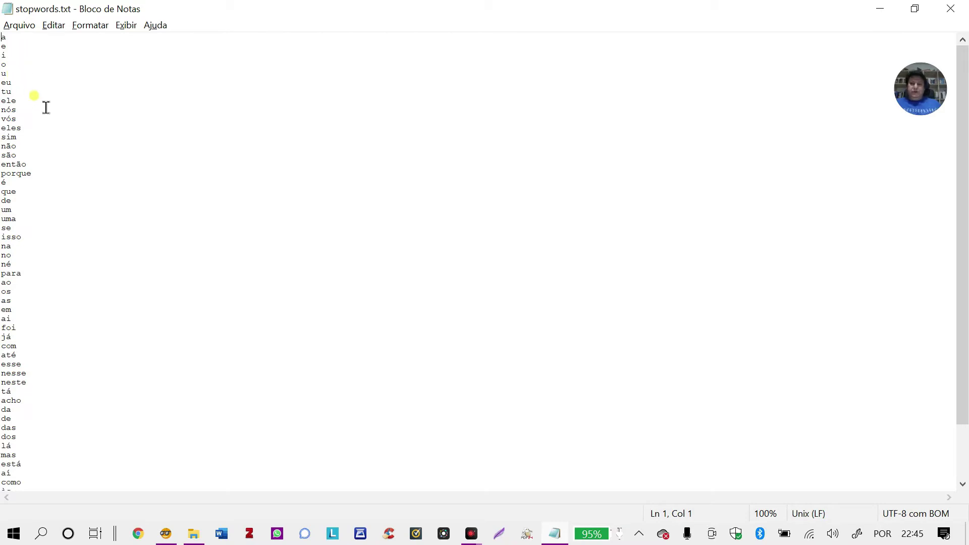
scroll(48, 120, "down", 3)
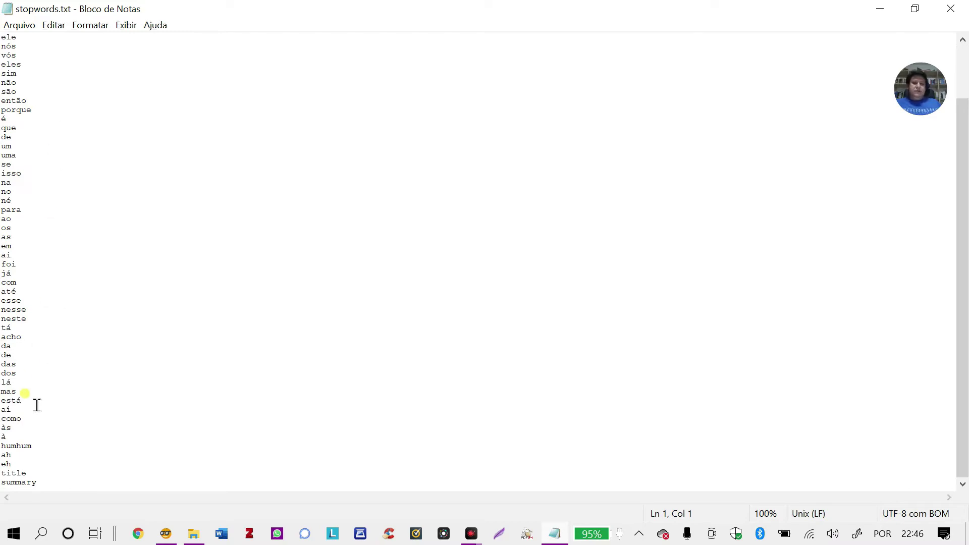
left_click(960, 9)
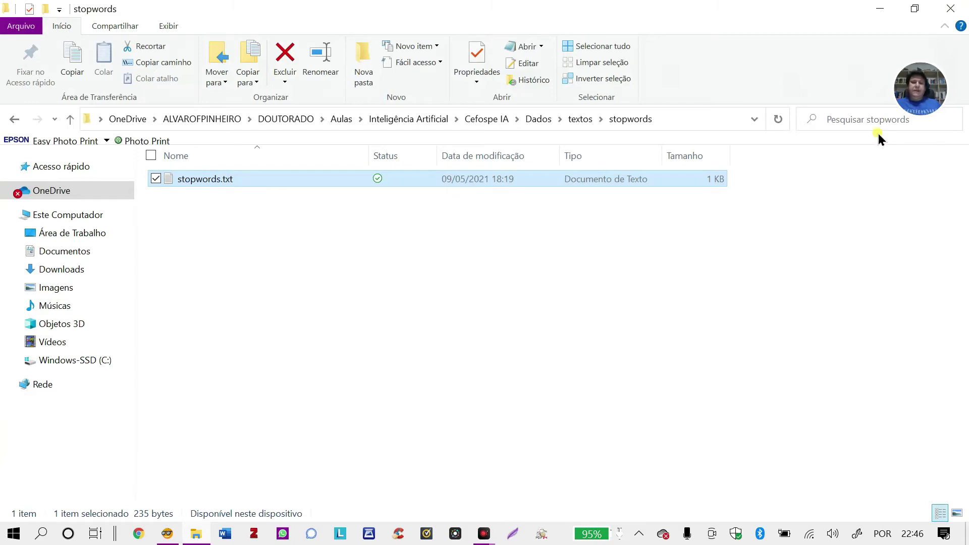
left_click(955, 9)
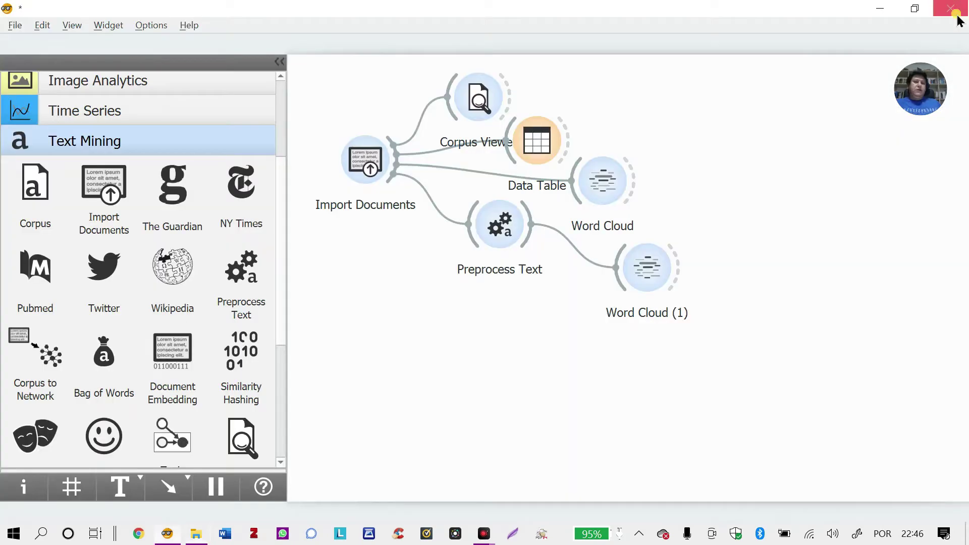
Load stopwords.txt as the custom stopword file in Preprocess Text and check the word weights in Word Cloud (1).
double_click(501, 231)
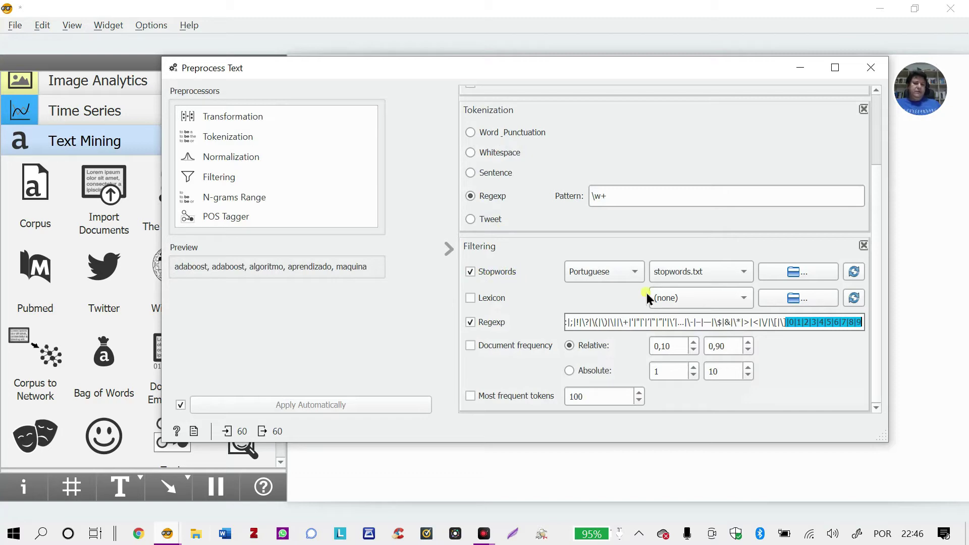
left_click(798, 272)
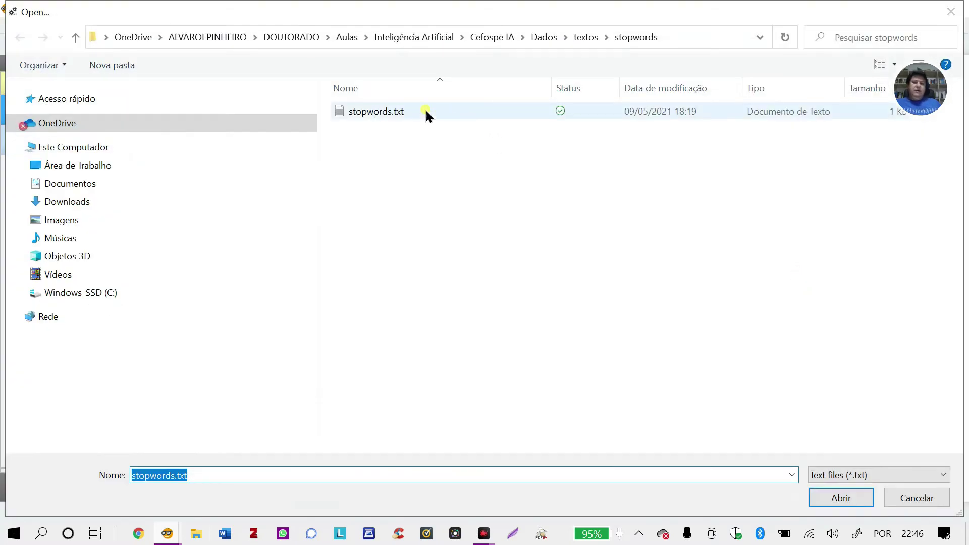
left_click(380, 107)
left_click(842, 499)
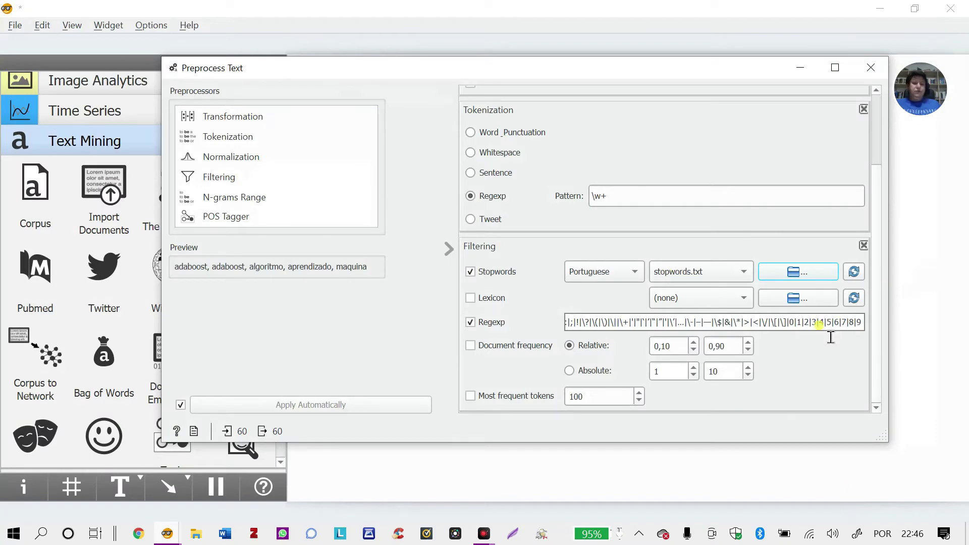
left_click(870, 67)
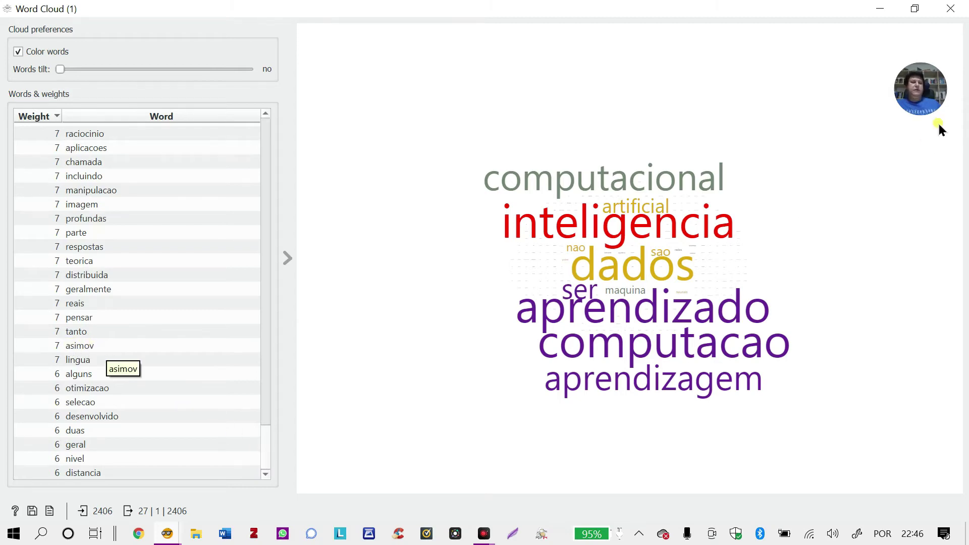
left_click(950, 8)
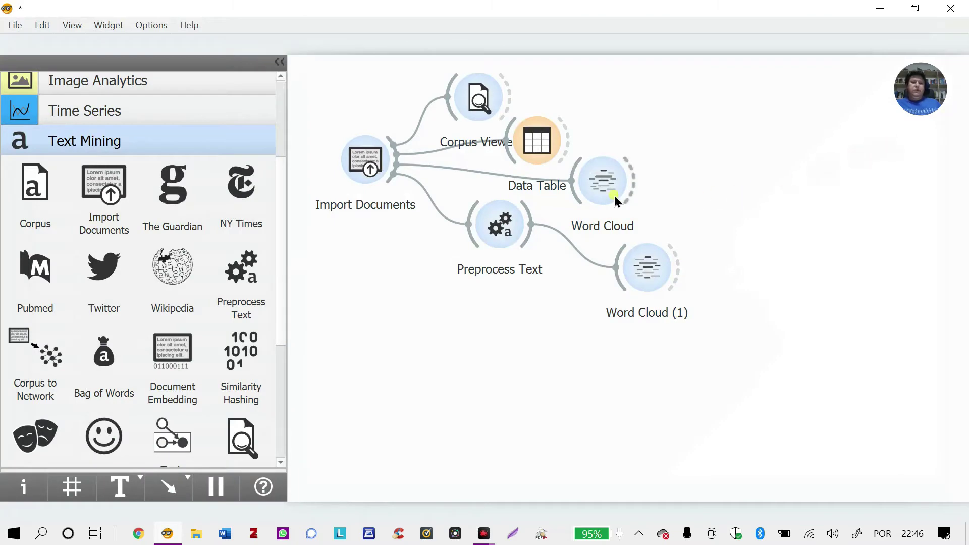
Open stopwords.txt in Notepad (Bloco de notas) from Preprocess Text's stopword file chooser.
double_click(499, 225)
left_click(815, 273)
right_click(374, 110)
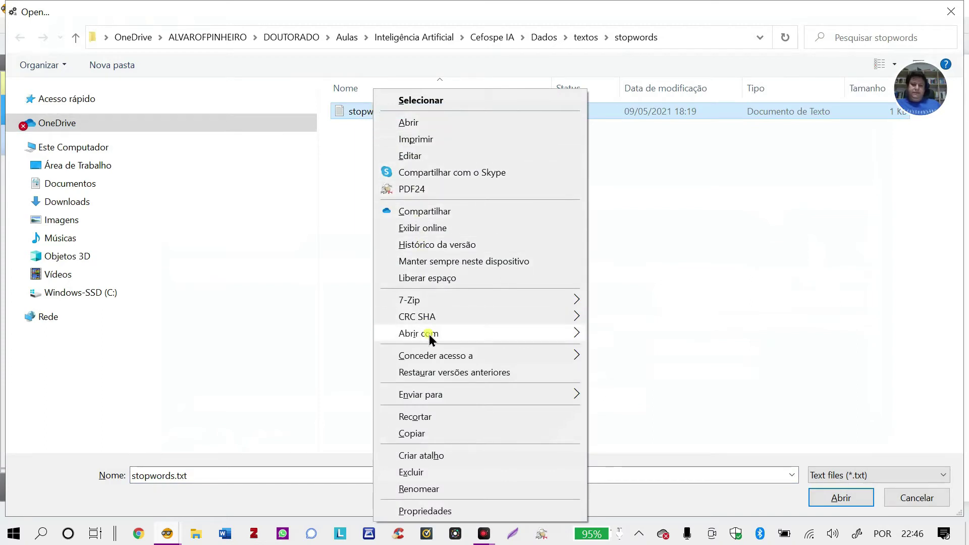
mouse_move(436, 337)
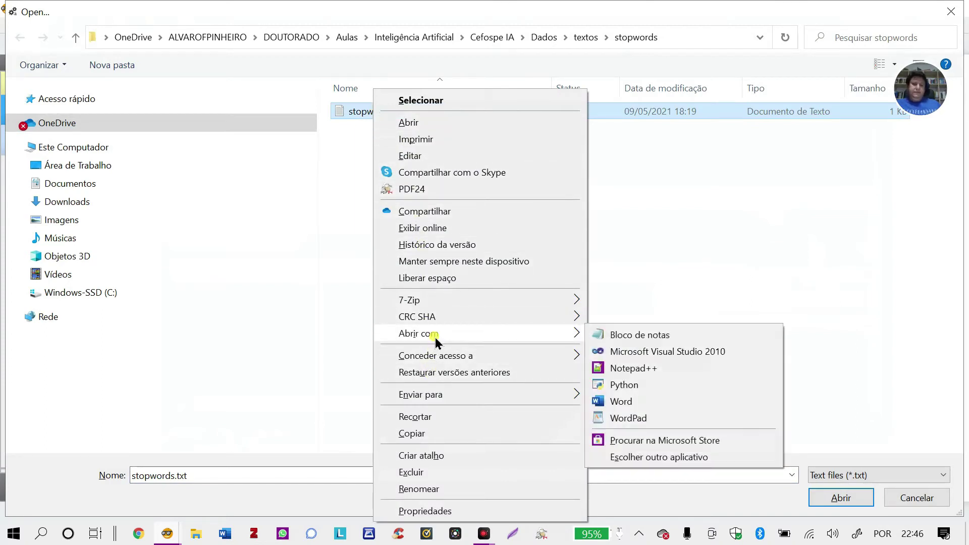
left_click(622, 335)
Append asimov as a new last line of stopwords.txt, save it and load it as Preprocess Text's stopword file.
scroll(207, 387, "down", 15)
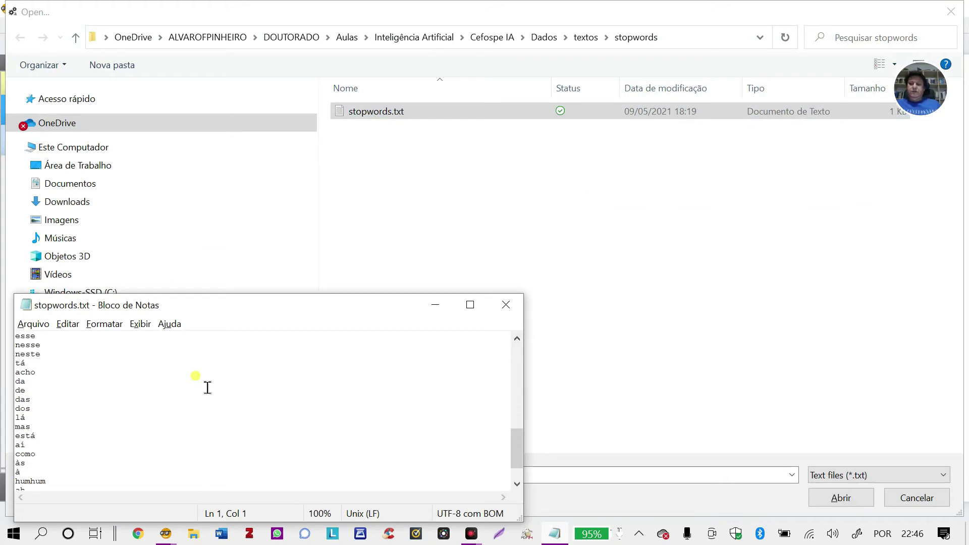
left_click(130, 481)
key("Return")
type("asimov")
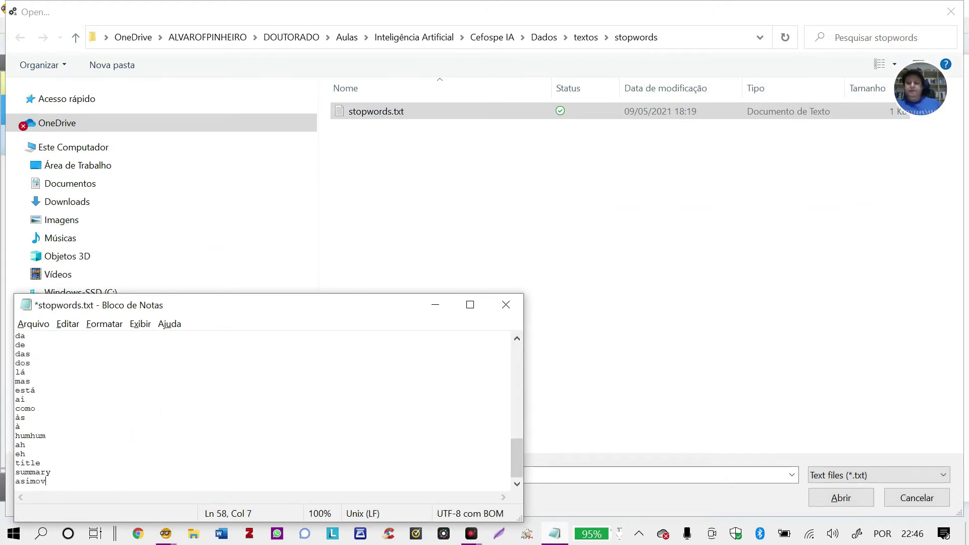
left_click(506, 305)
left_click(440, 295)
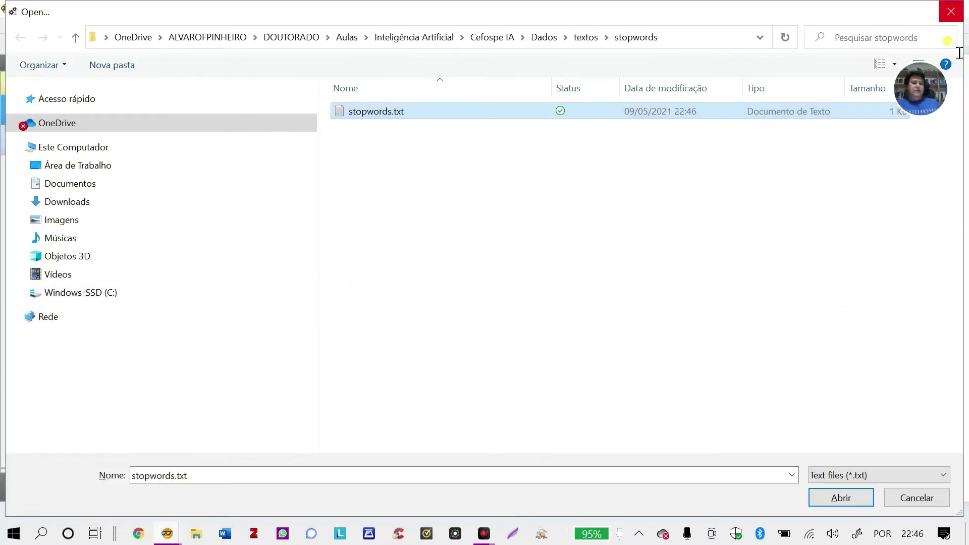
left_click(841, 499)
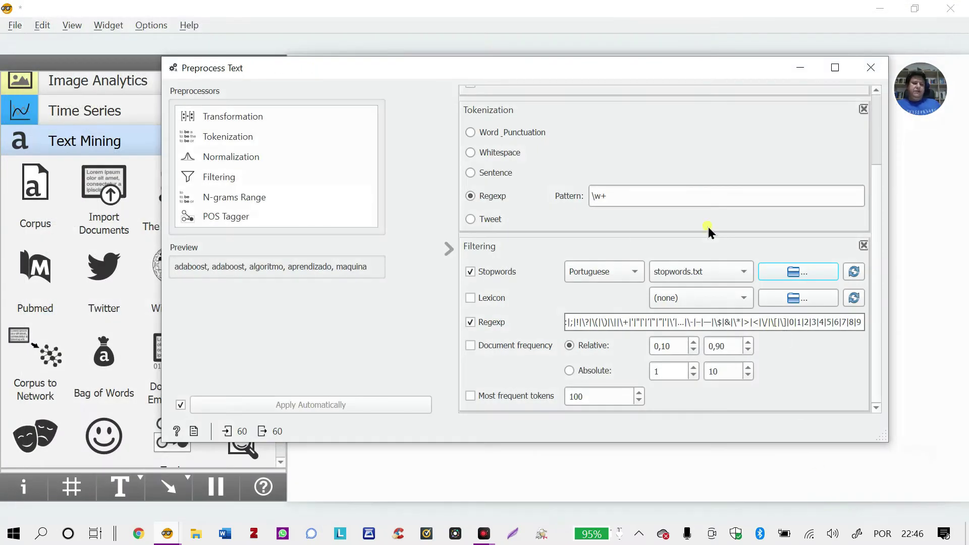
left_click(870, 68)
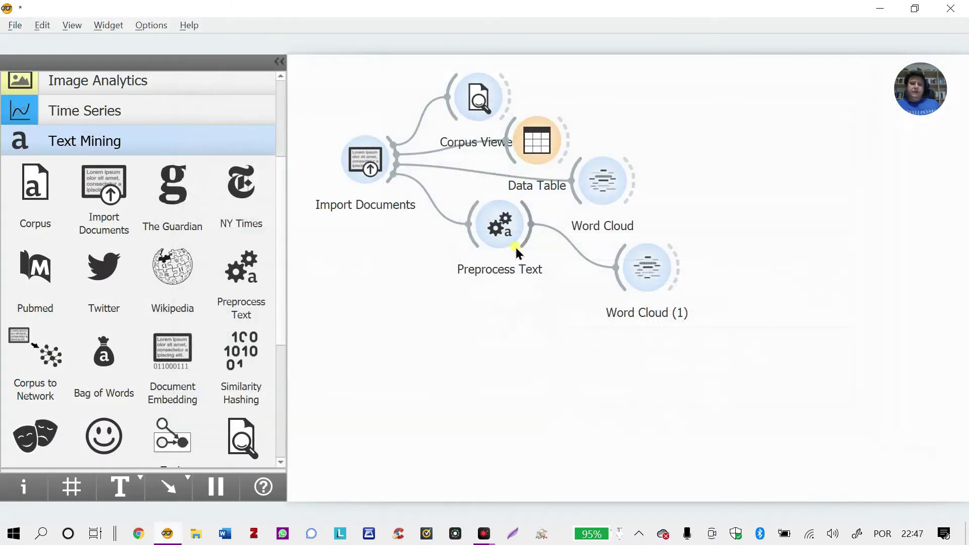
Check the word weights in Word Cloud (1) for asimov and look for other words worth filtering out.
double_click(658, 278)
scroll(264, 171, "up", 10)
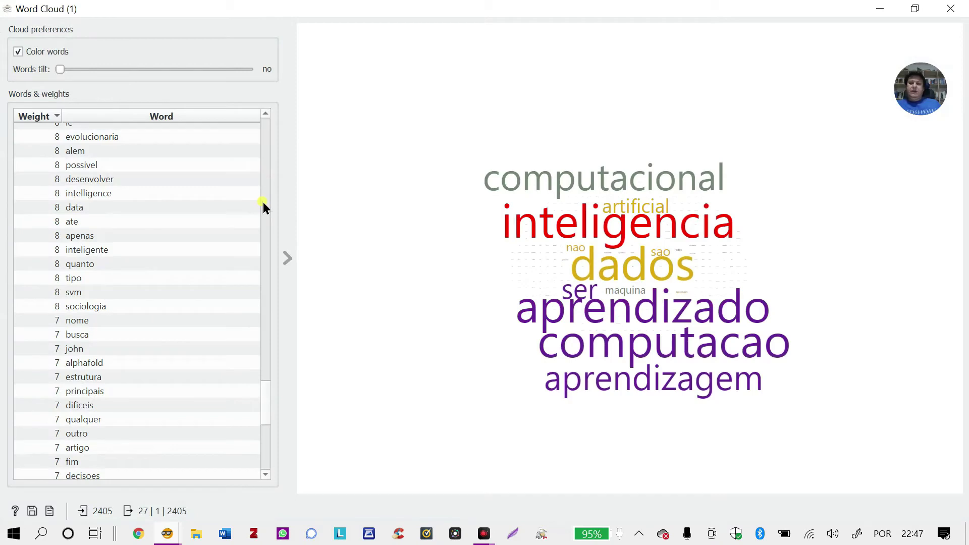
scroll(264, 337, "up", 3)
scroll(154, 397, "down", 15)
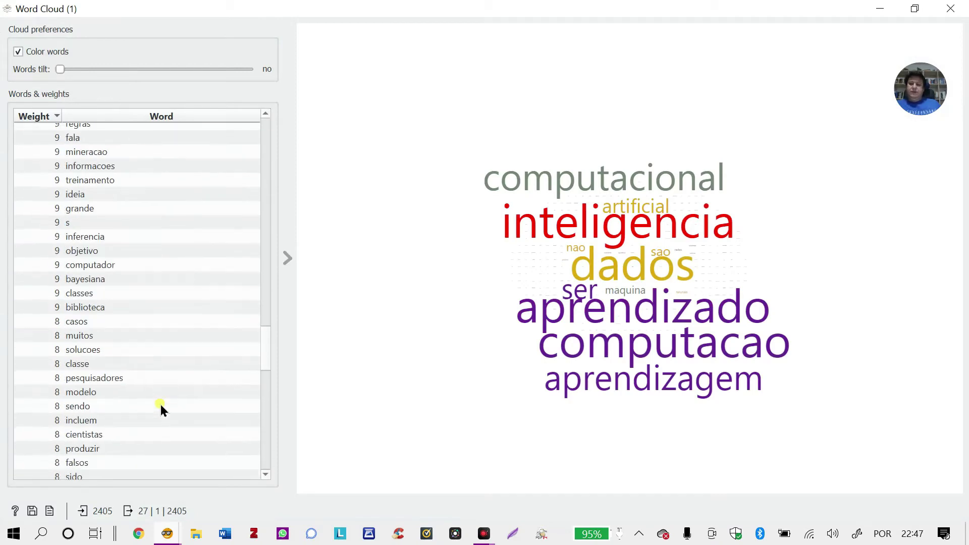
scroll(161, 408, "down", 10)
scroll(162, 408, "down", 4)
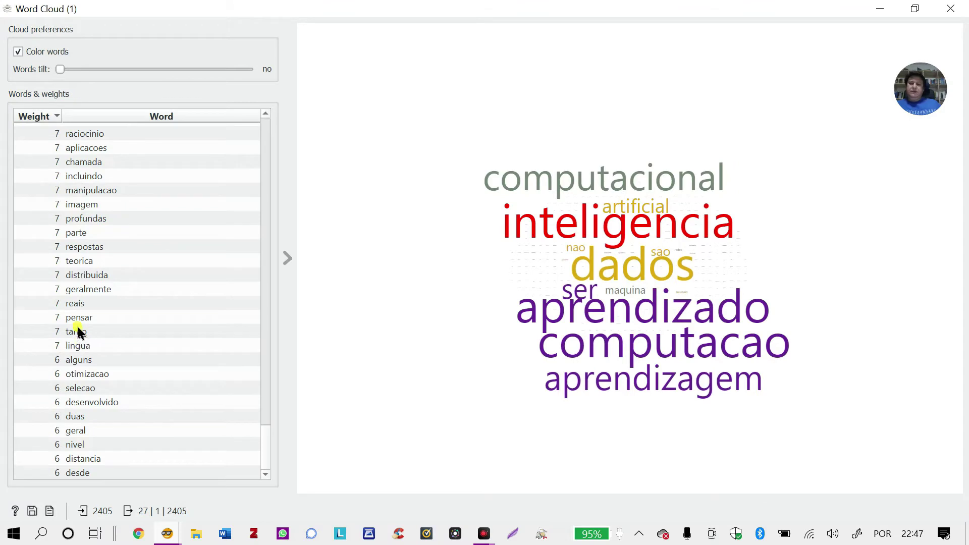
scroll(85, 204, "up", 5)
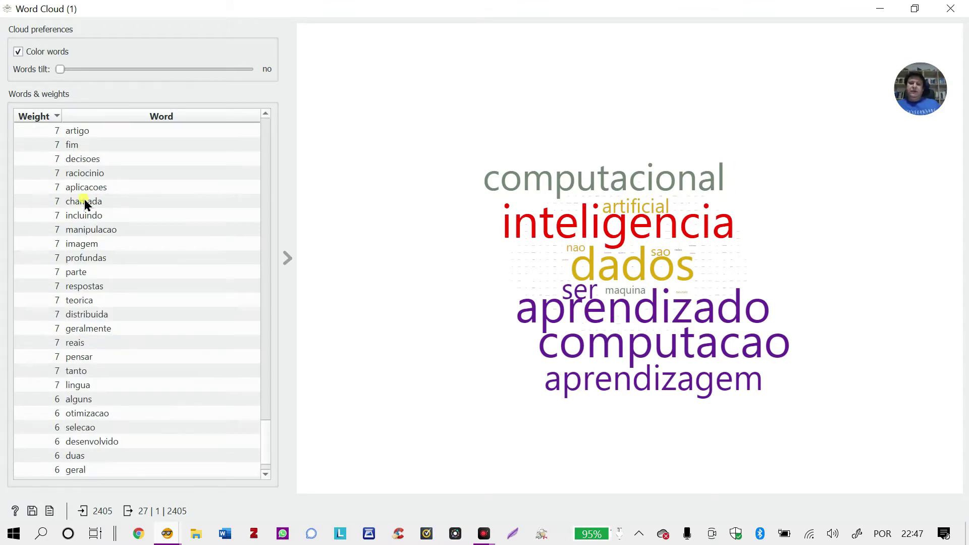
scroll(85, 204, "up", 1)
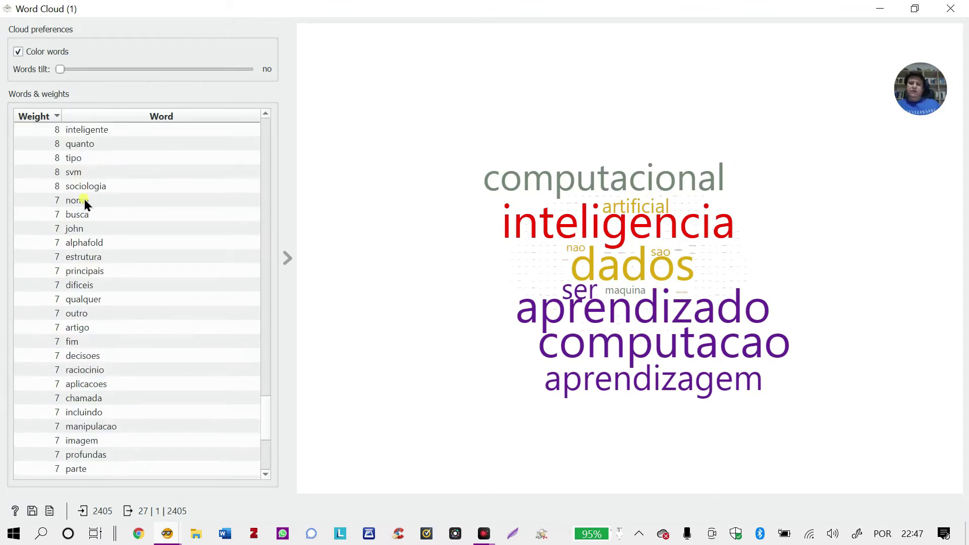
scroll(87, 342, "down", 4)
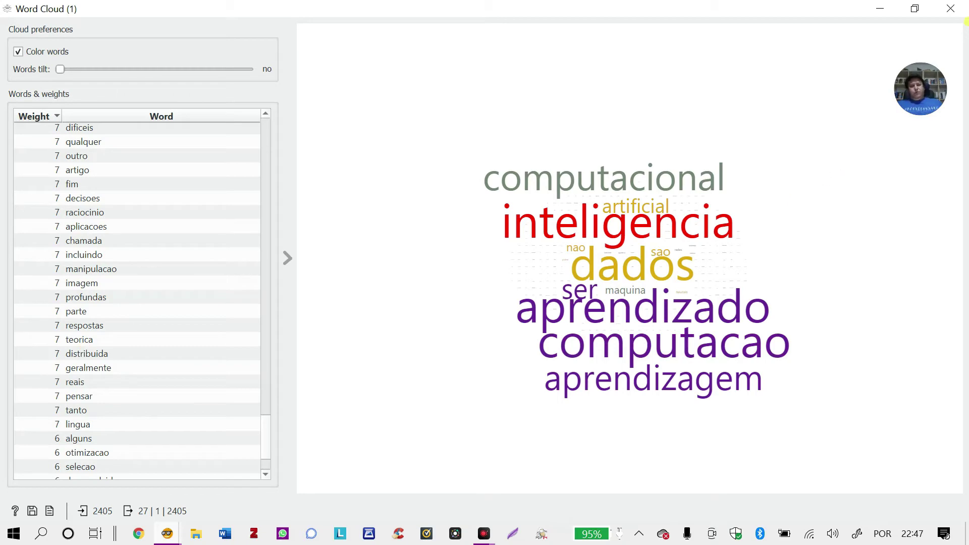
left_click(958, 11)
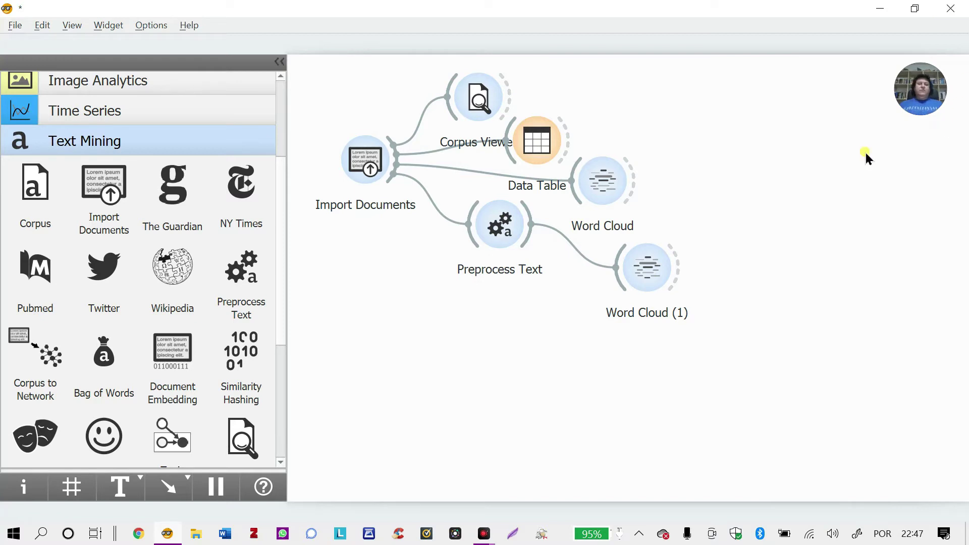
Rearrange the two word clouds and Preprocess Text on the canvas and connect a new Bag of Words widget to Preprocess Text.
left_click_drag(637, 175, 616, 177)
key("Escape")
left_click_drag(647, 262, 677, 208)
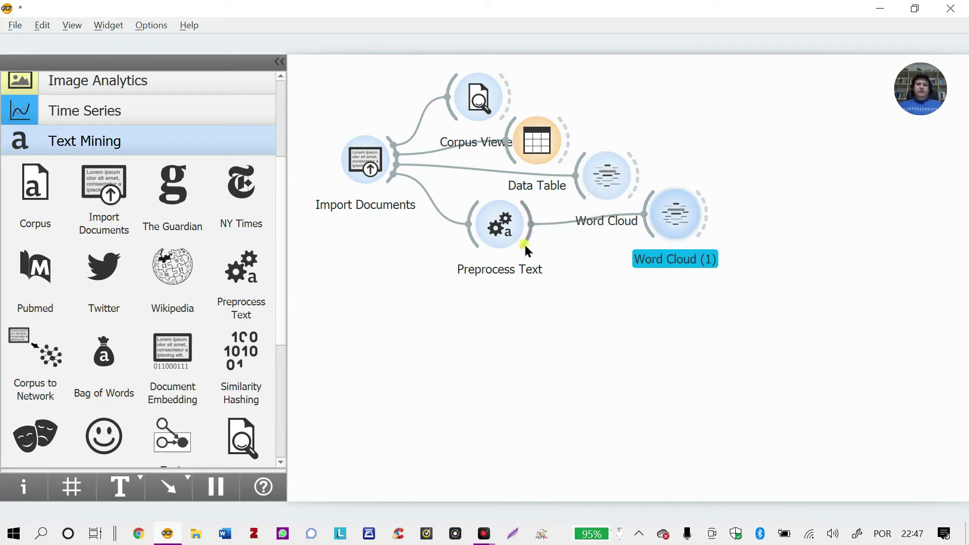
left_click_drag(489, 226, 570, 319)
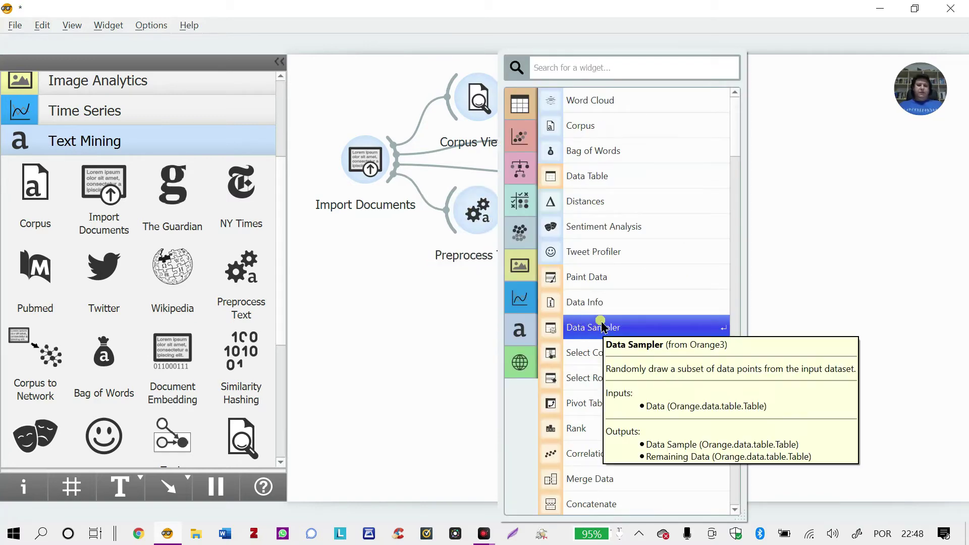
left_click(593, 150)
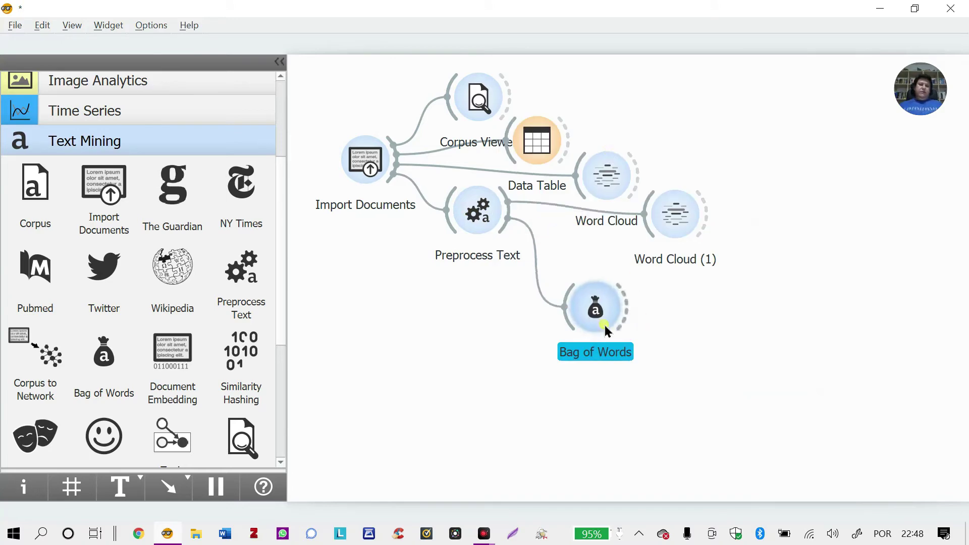
Review the term frequency, document frequency and regularization options of Bag of Words without changing them.
double_click(588, 277)
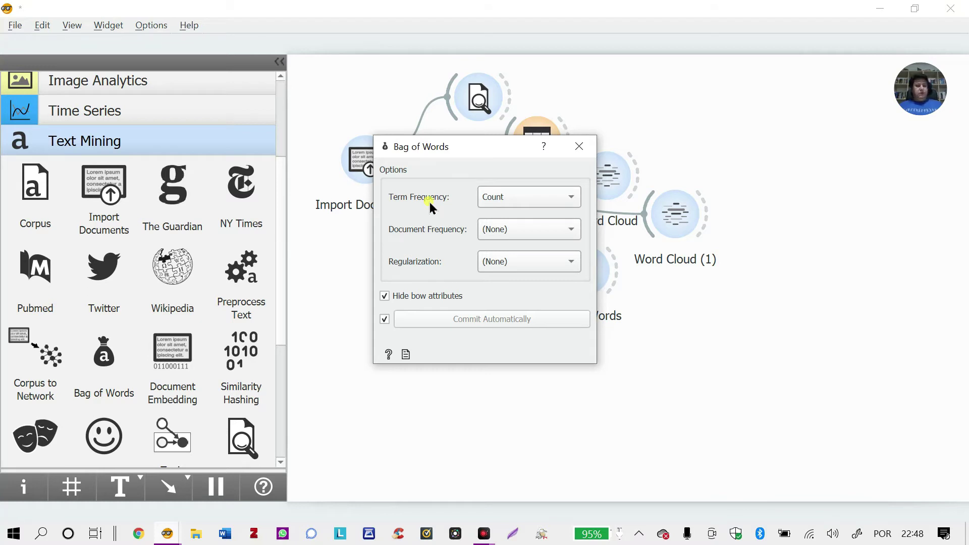
left_click(509, 199)
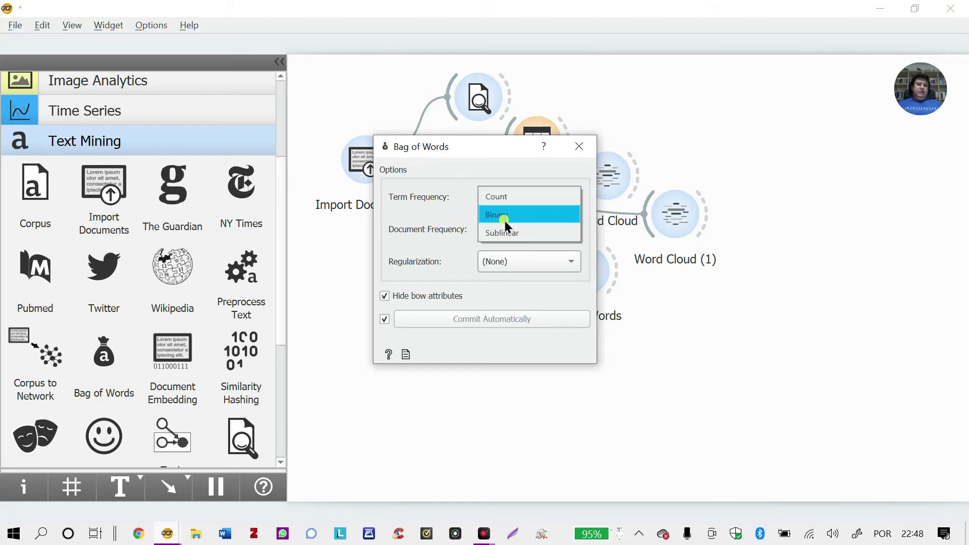
left_click(526, 197)
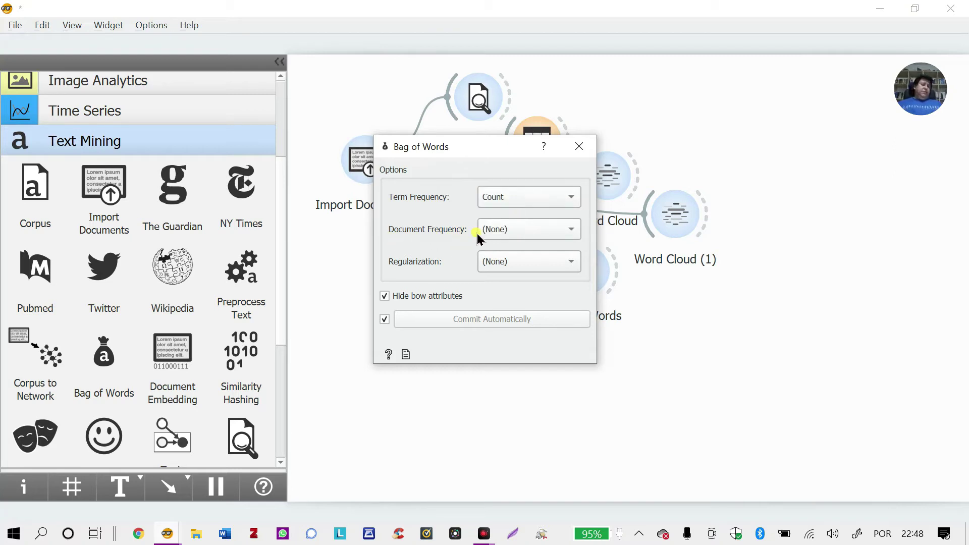
left_click(546, 234)
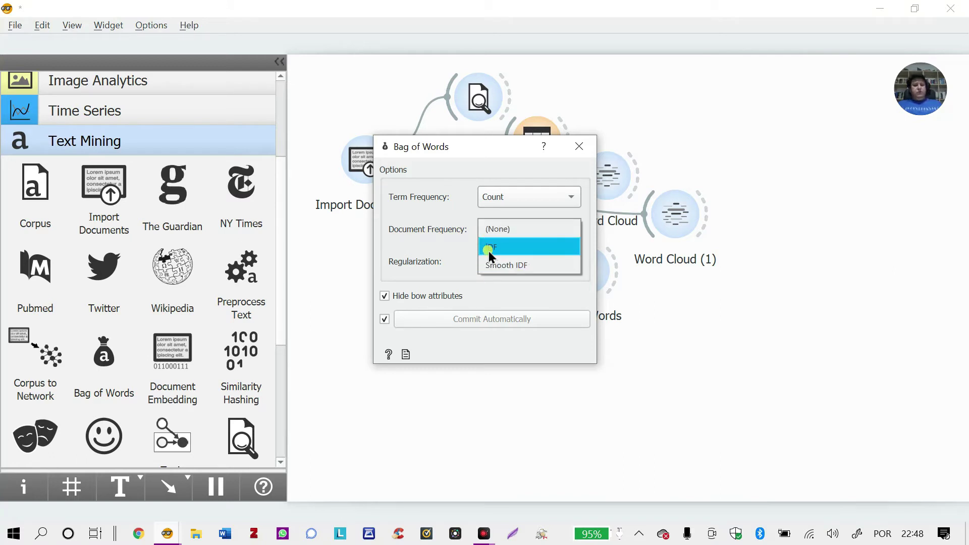
left_click(412, 223)
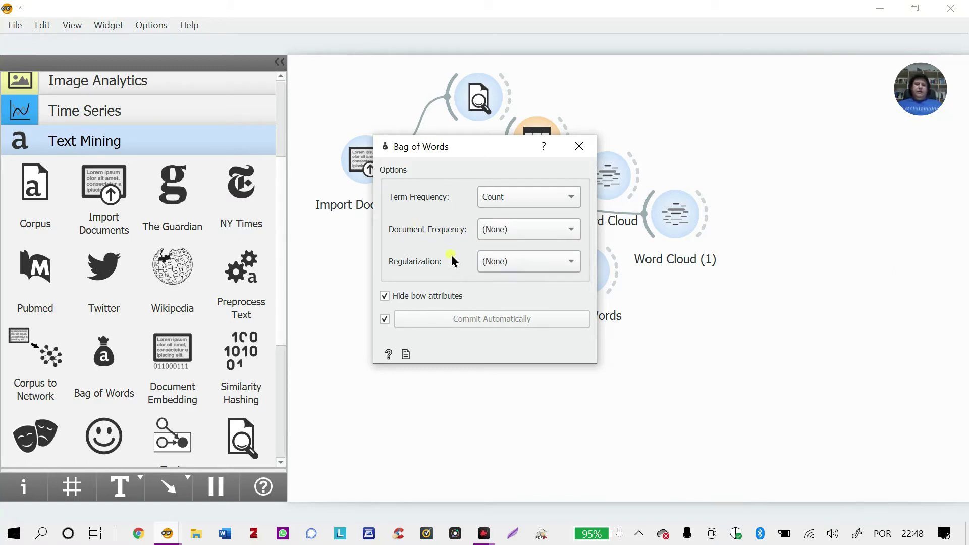
left_click(498, 262)
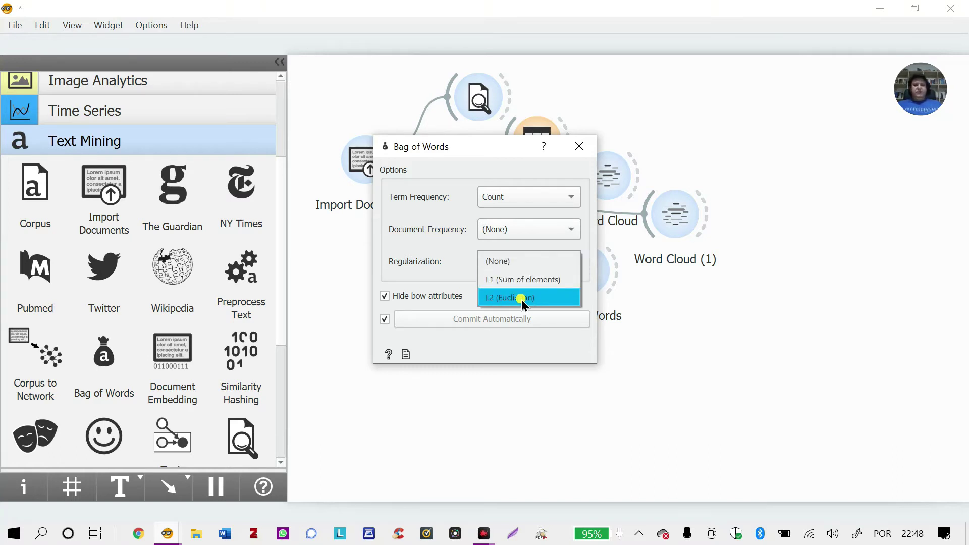
left_click(514, 264)
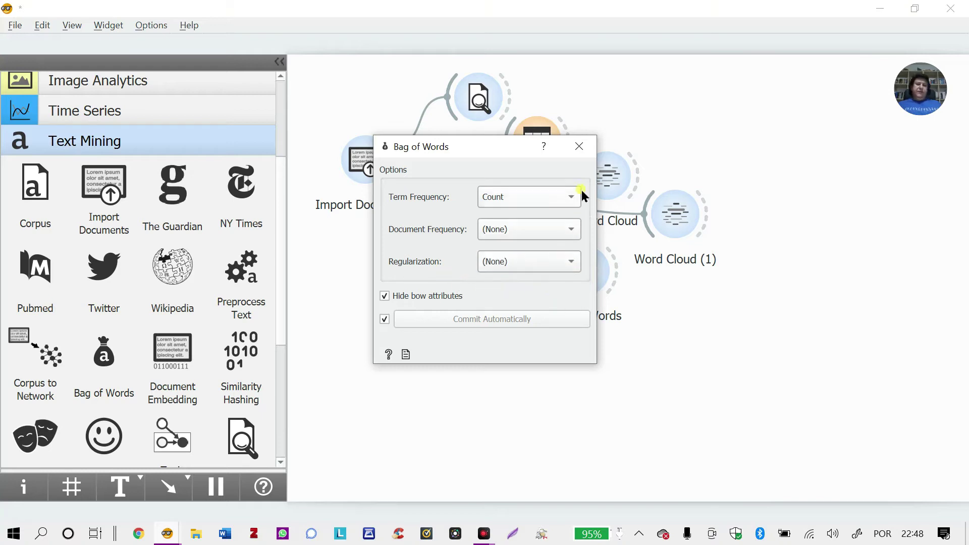
left_click(580, 146)
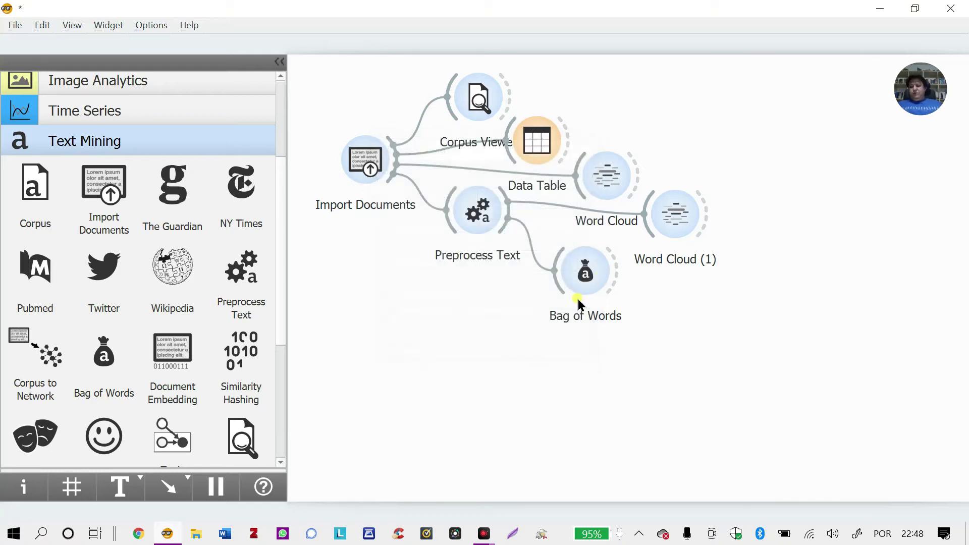
Connect a new Data Table to the output of Bag of Words and place it beside that widget.
left_click_drag(594, 275, 640, 320)
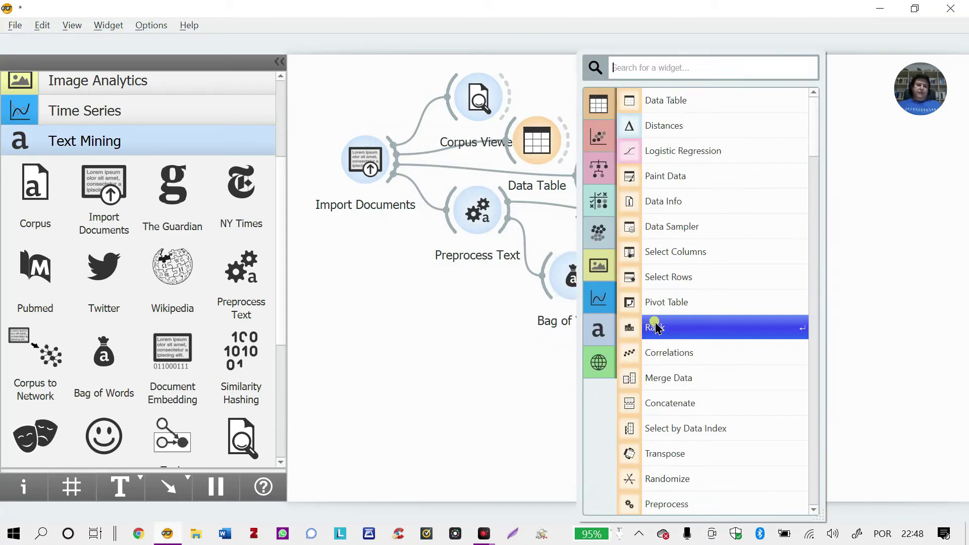
left_click(651, 104)
left_click_drag(682, 329, 691, 309)
Examine the per-article word counts in Data Table (1), widening the word-count column and going through the first twelve rows.
double_click(691, 308)
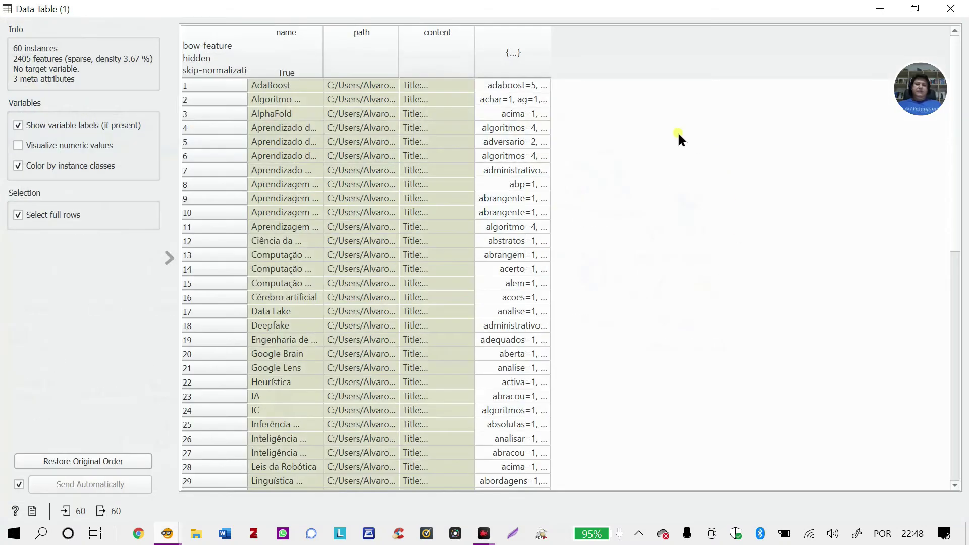
left_click(198, 84)
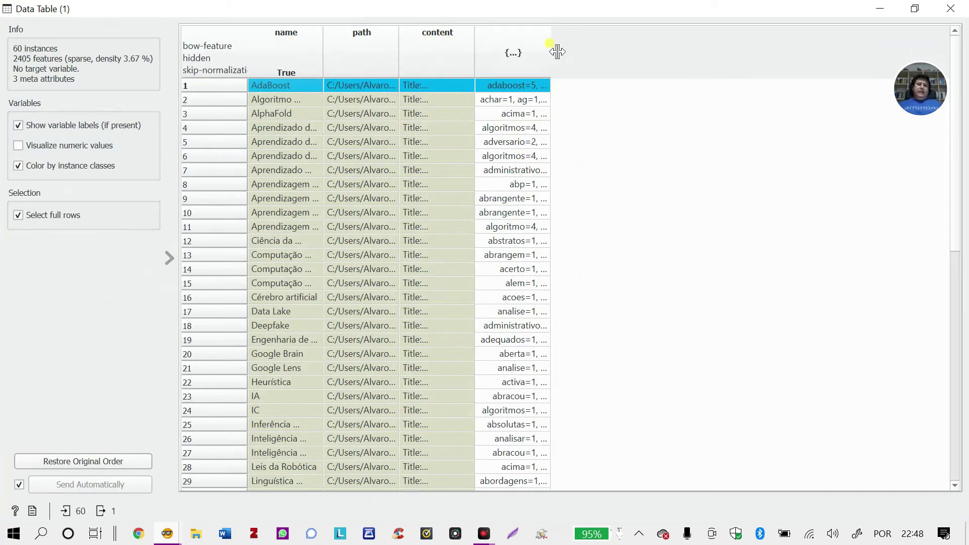
left_click_drag(558, 51, 960, 40)
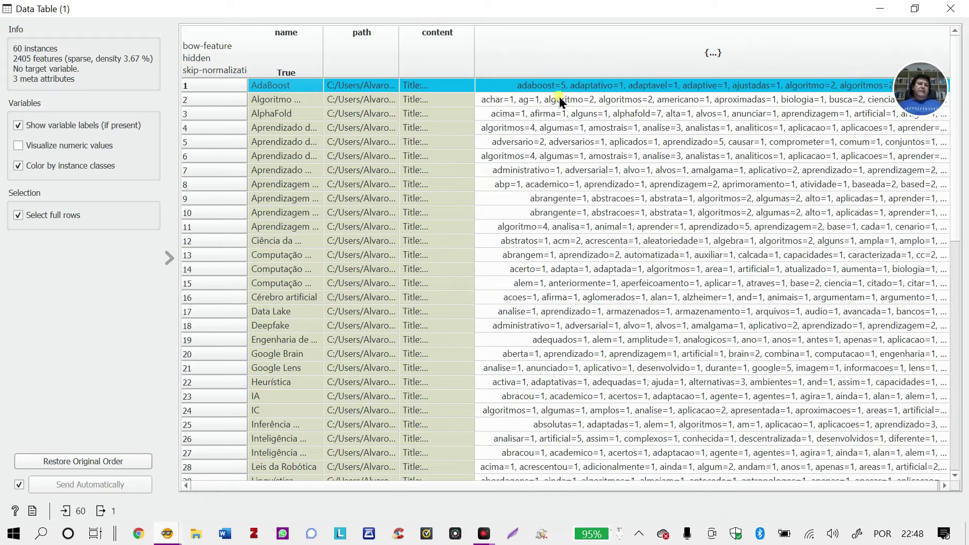
left_click(658, 102)
left_click(659, 113)
left_click(657, 128)
left_click(658, 144)
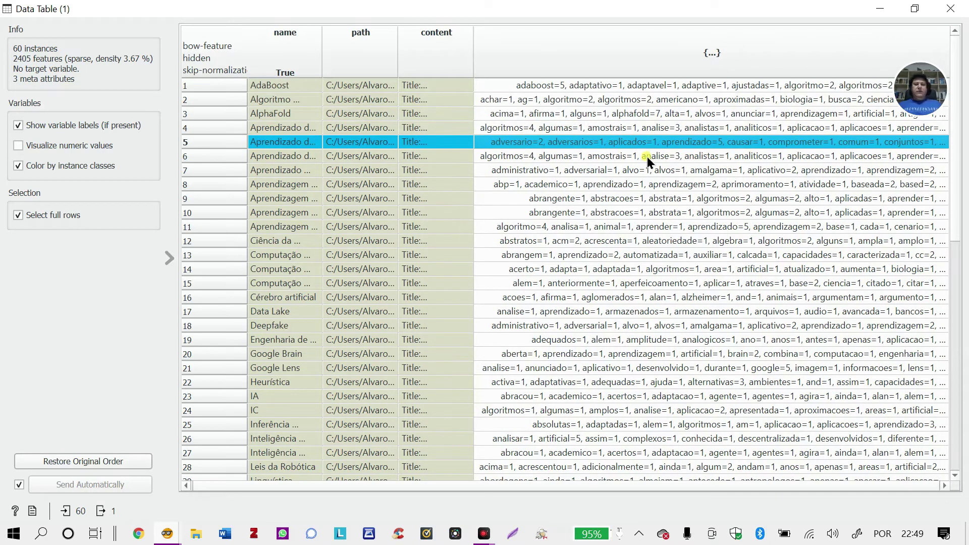
left_click(649, 158)
left_click(649, 171)
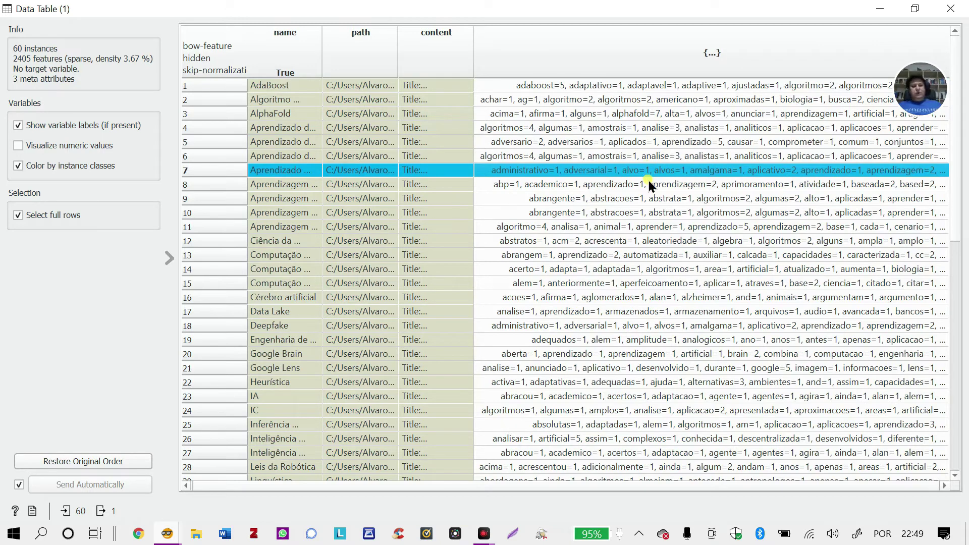
left_click(650, 185)
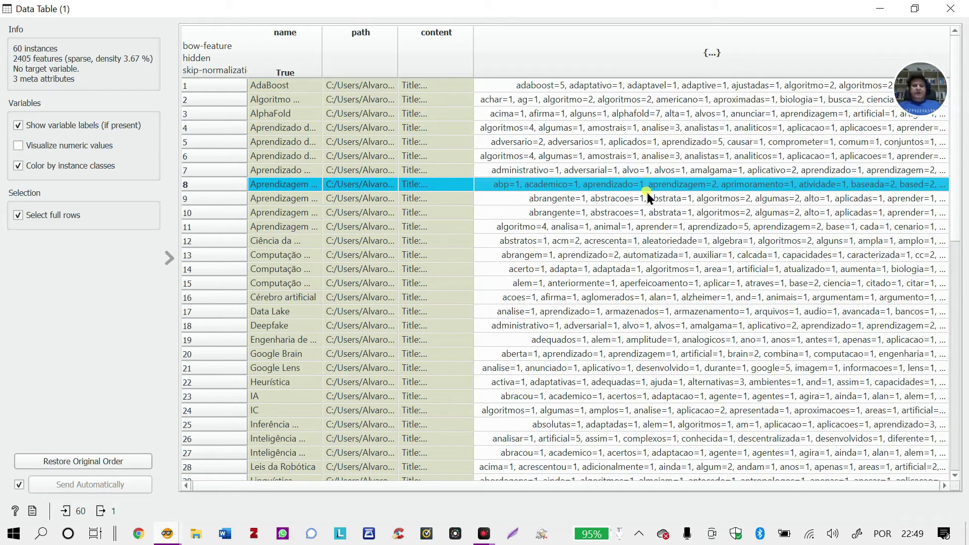
left_click(648, 194)
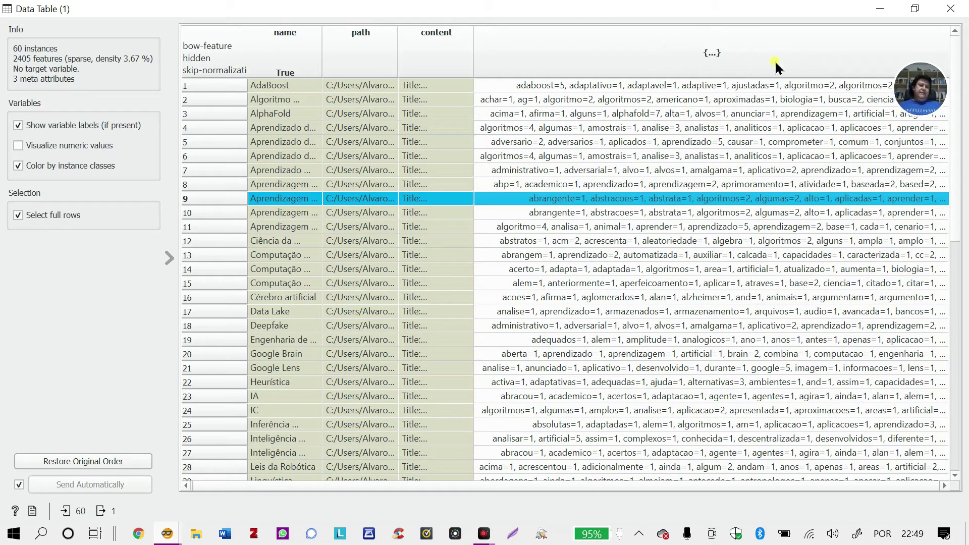
left_click(704, 212)
left_click(699, 228)
left_click(695, 241)
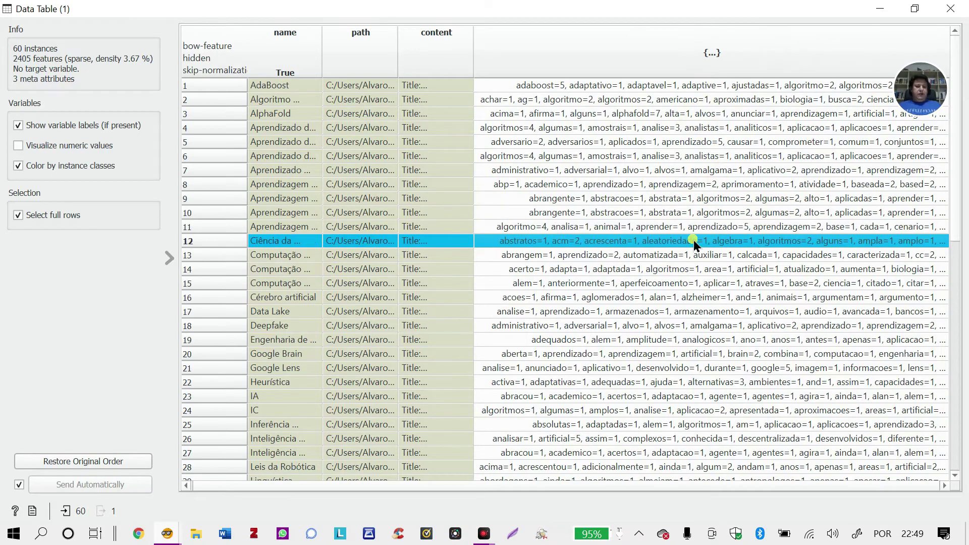
left_click(951, 8)
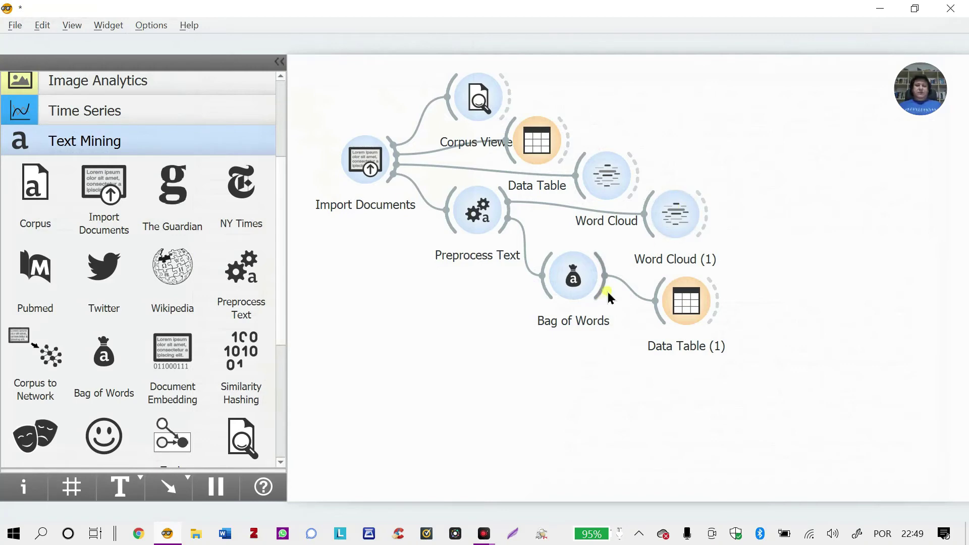
Connect a Distances widget to Bag of Words, make room for it beside Data Table (1), and check its row and Euclidean metric settings.
left_click_drag(602, 291, 613, 316)
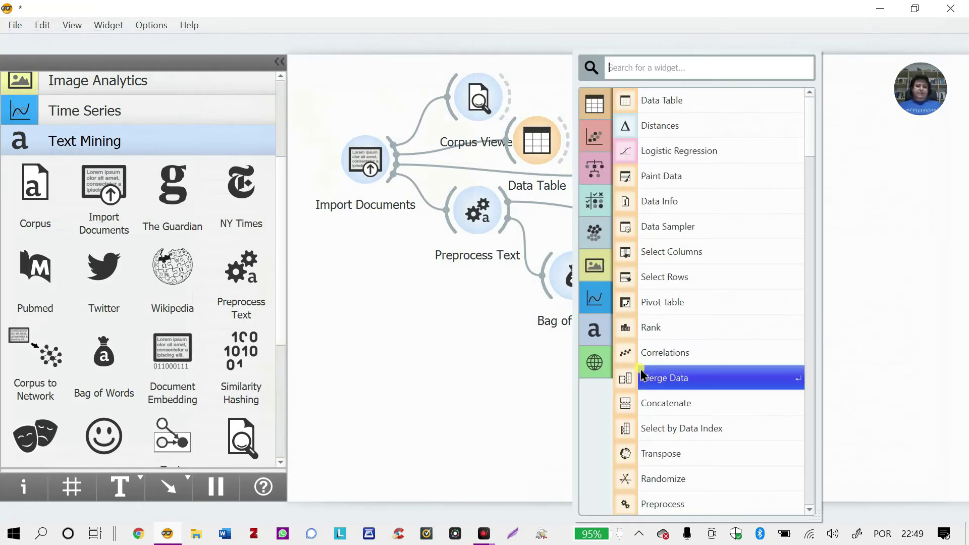
left_click(659, 126)
left_click_drag(692, 306, 750, 288)
left_click_drag(676, 385, 664, 342)
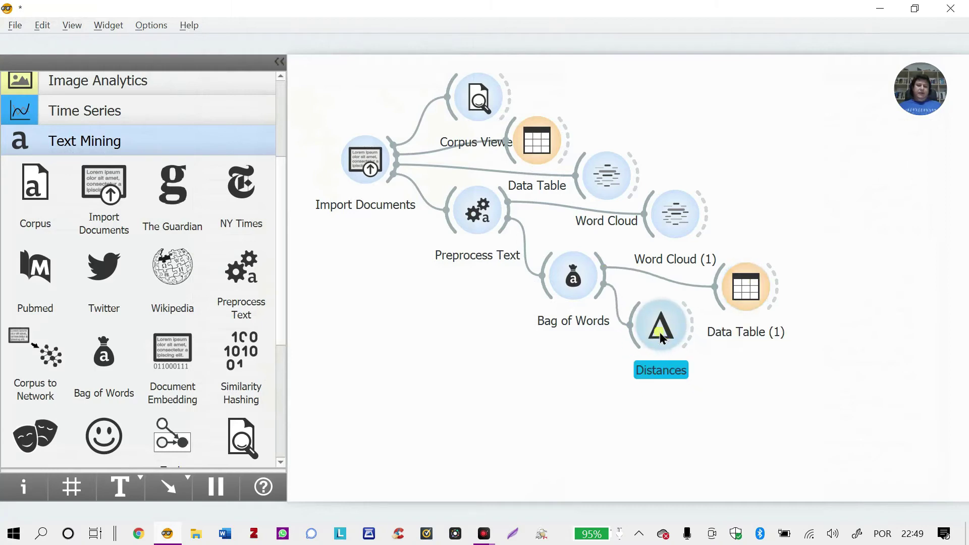
double_click(657, 325)
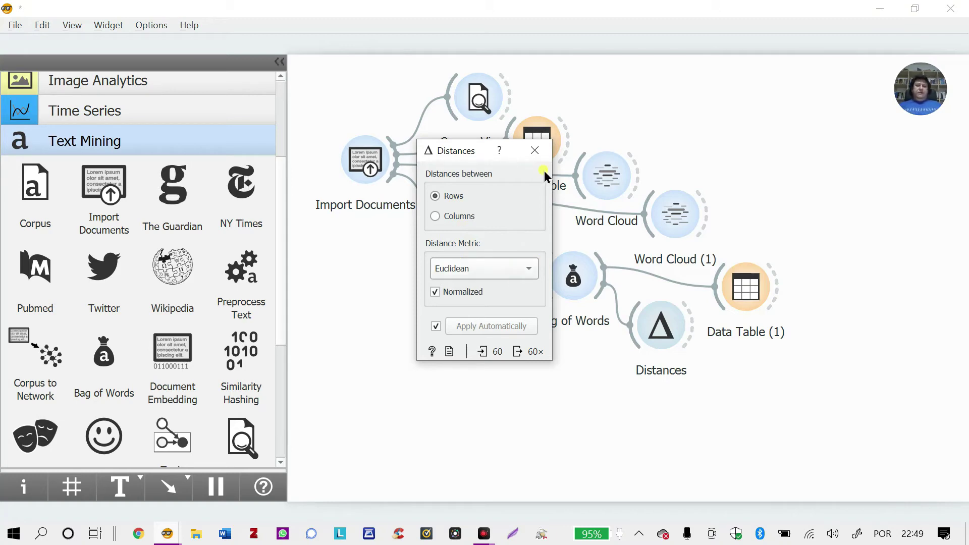
left_click(539, 150)
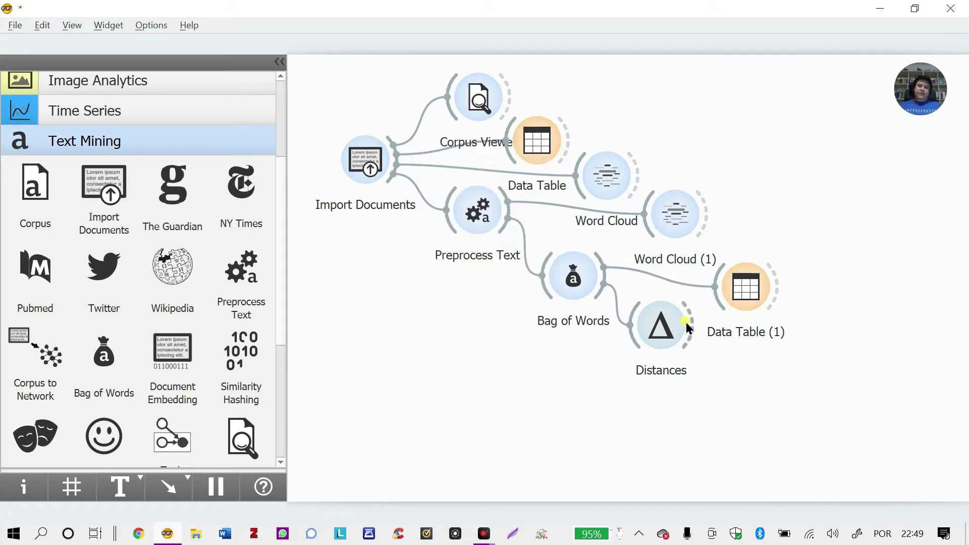
Move Data Table (1) closer to Bag of Words and shift Distances outward beyond it.
left_click_drag(761, 295, 714, 296)
left_click_drag(676, 329, 792, 336)
left_click(675, 370)
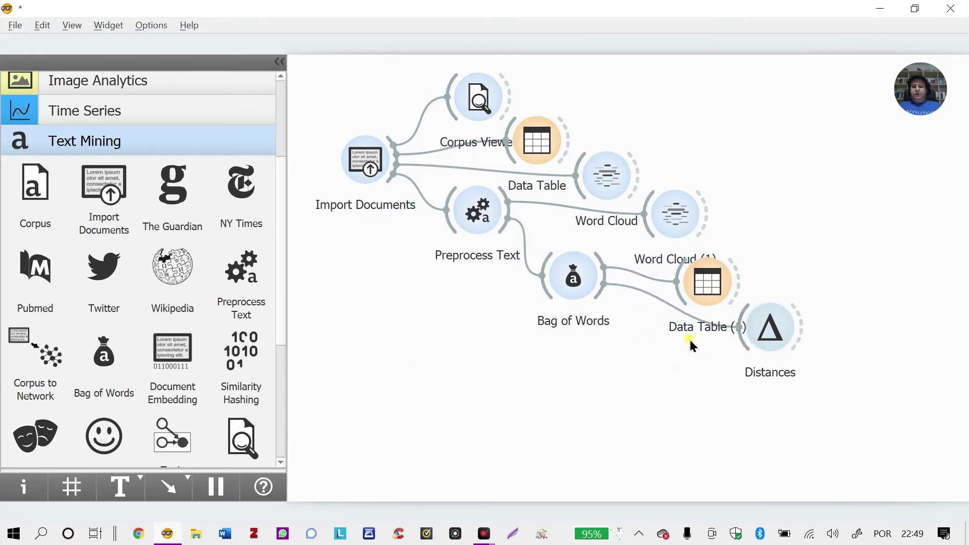
Connect a Distance Matrix widget to Distances and inspect the pairwise distances between the articles.
key("ctrl+minus")
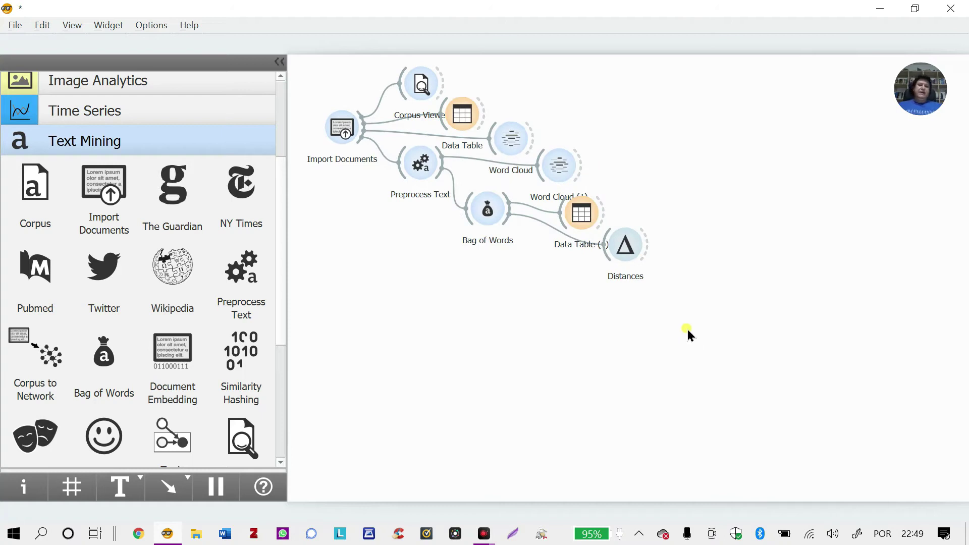
left_click_drag(647, 246, 686, 219)
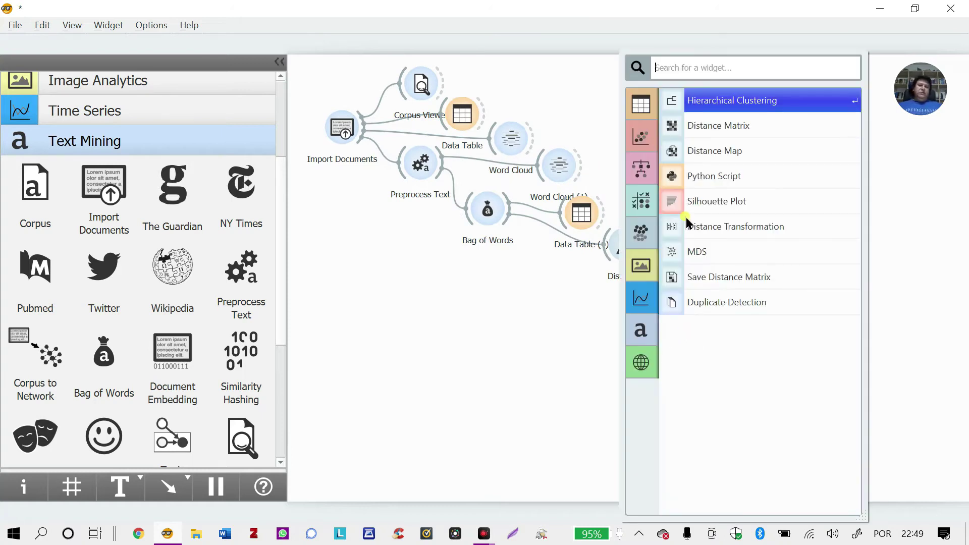
left_click(699, 126)
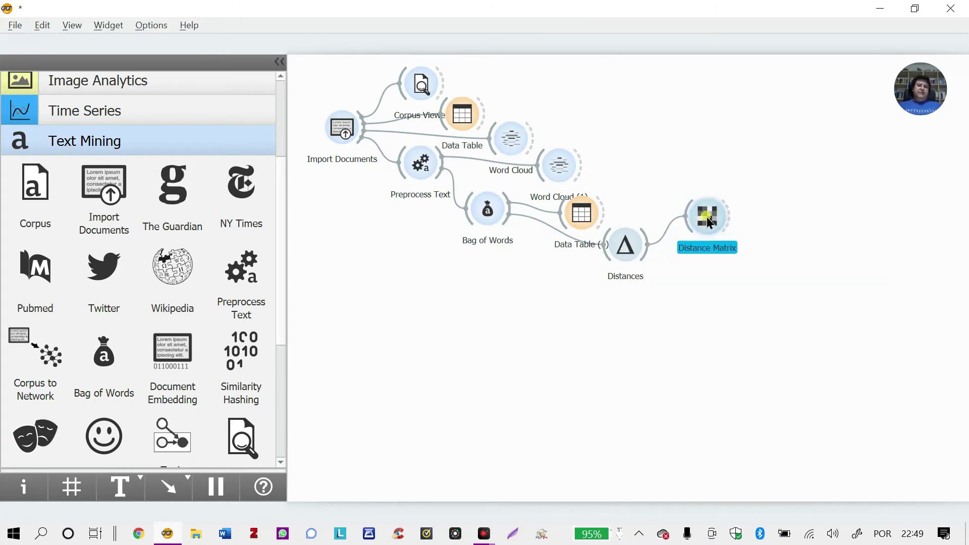
double_click(702, 222)
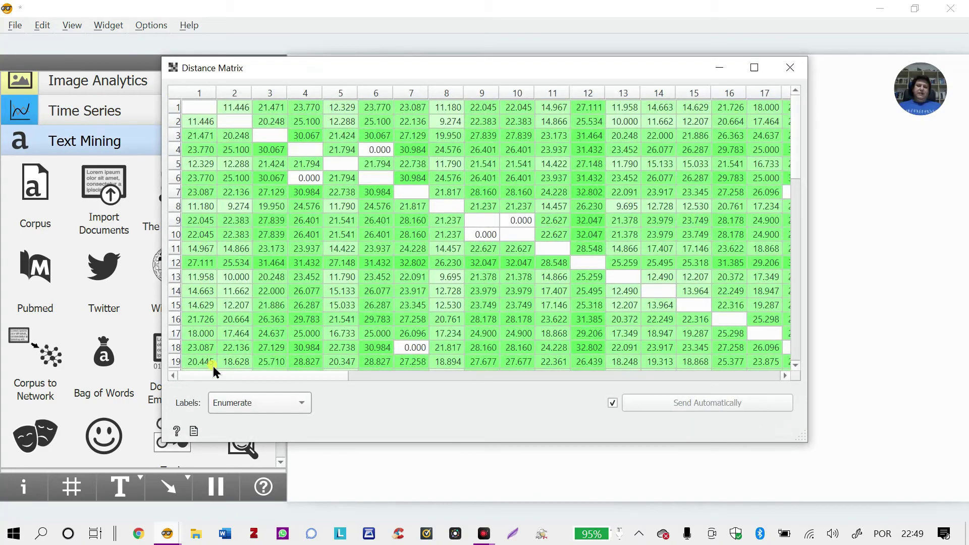
left_click_drag(796, 134, 797, 105)
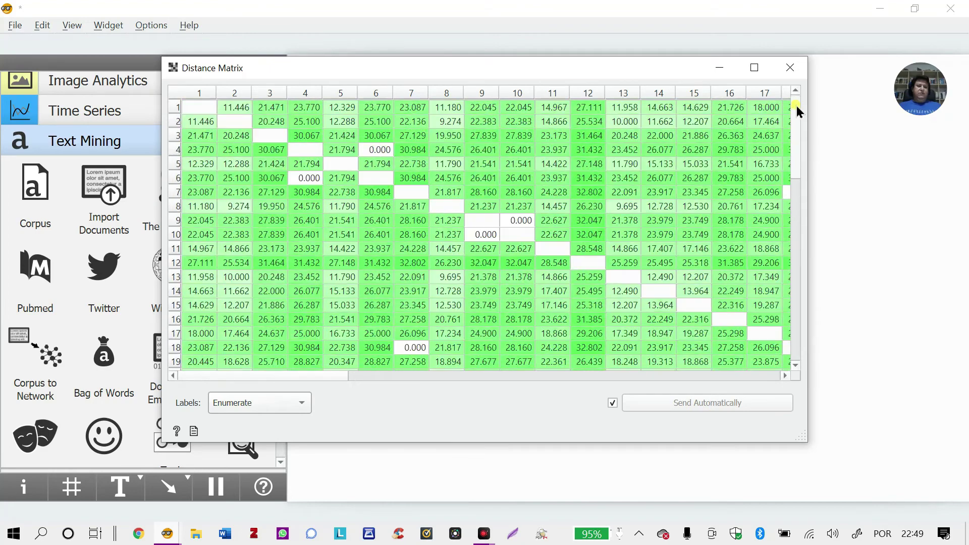
left_click(790, 68)
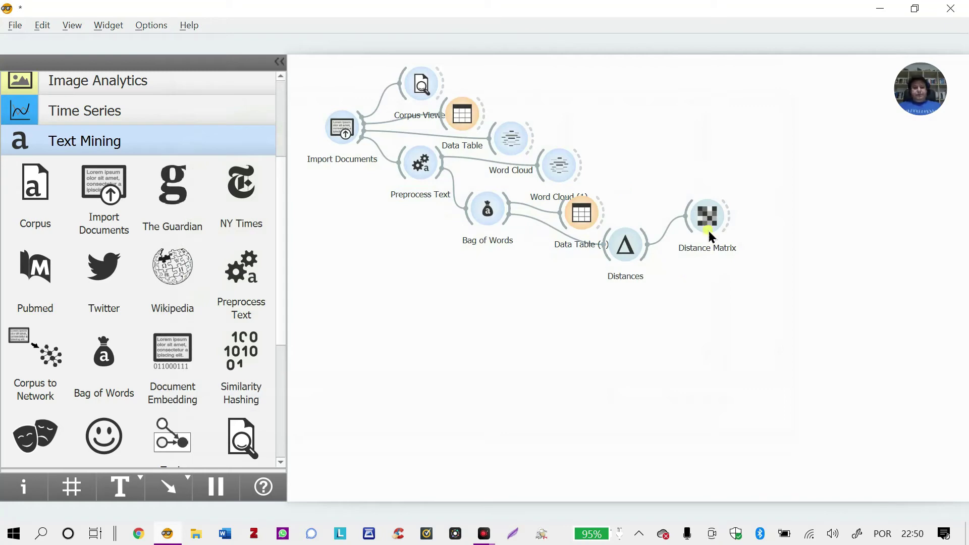
Move Distance Matrix closer to Distances and shift Distances slightly lower to clear the Data Table (1) label.
left_click_drag(714, 224, 702, 219)
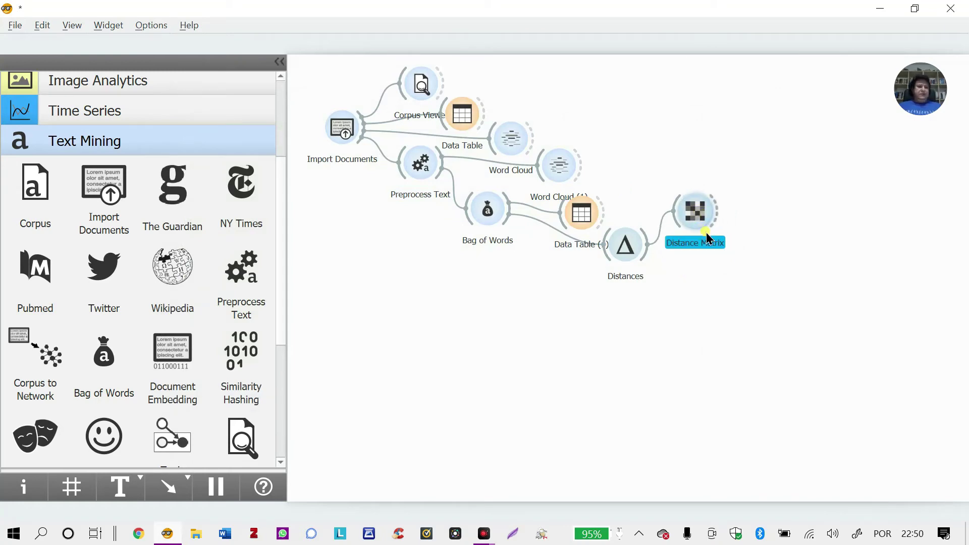
left_click_drag(625, 246, 625, 257)
left_click(692, 214)
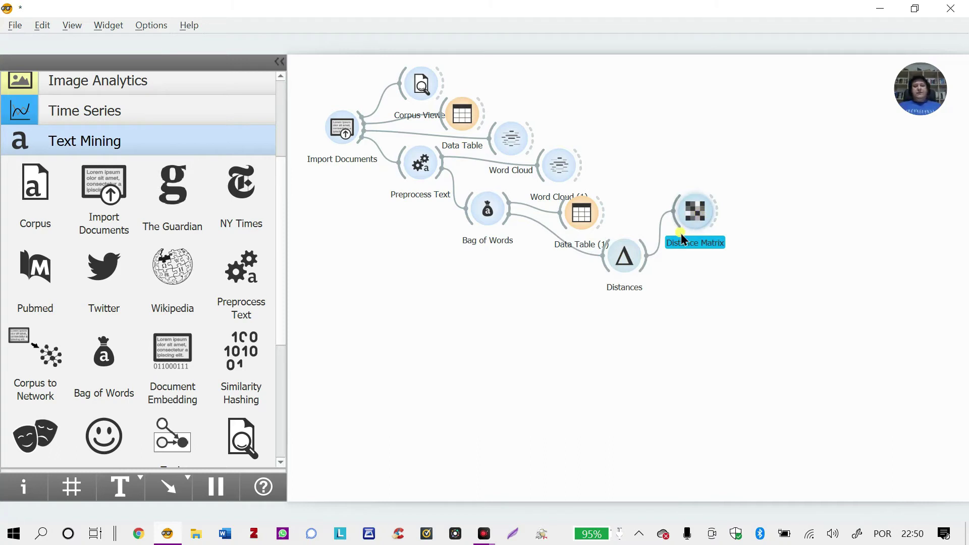
Connect a Hierarchical Clustering widget to Distances and inspect its dendrogram of the articles at full size.
left_click(646, 267)
left_click_drag(646, 268, 675, 291)
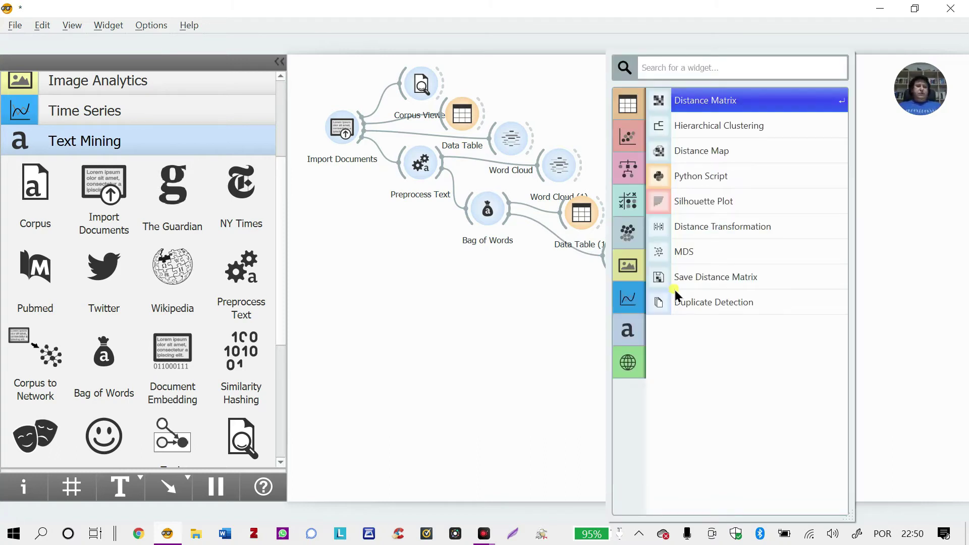
left_click(727, 130)
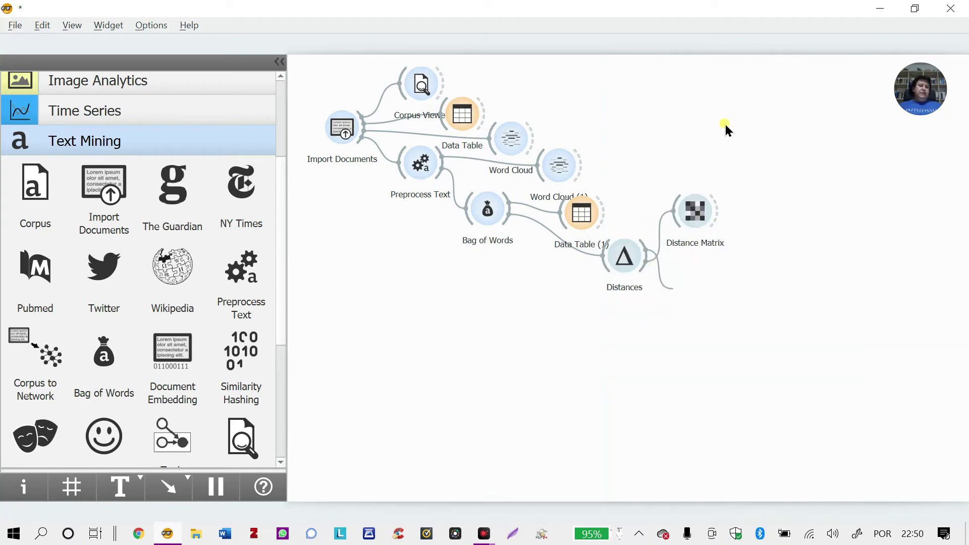
double_click(689, 289)
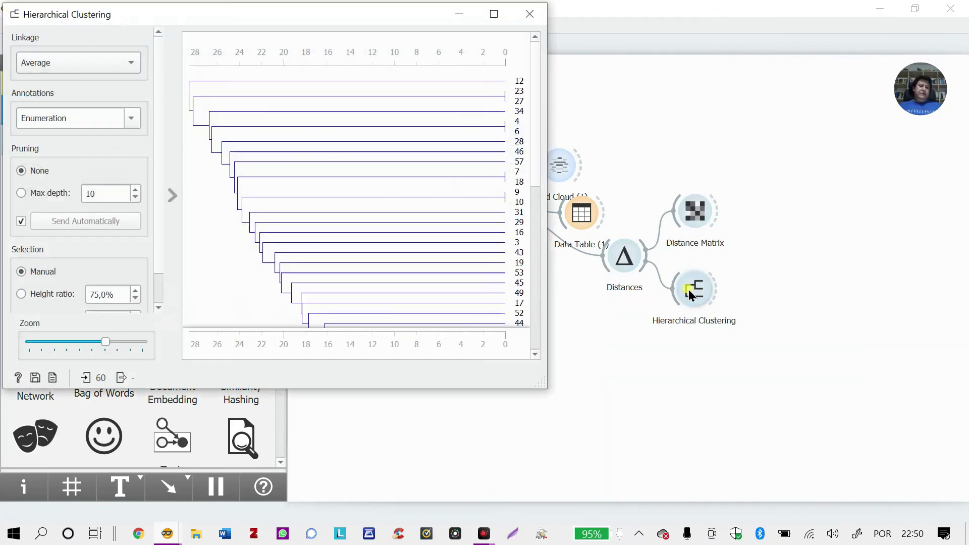
left_click(501, 22)
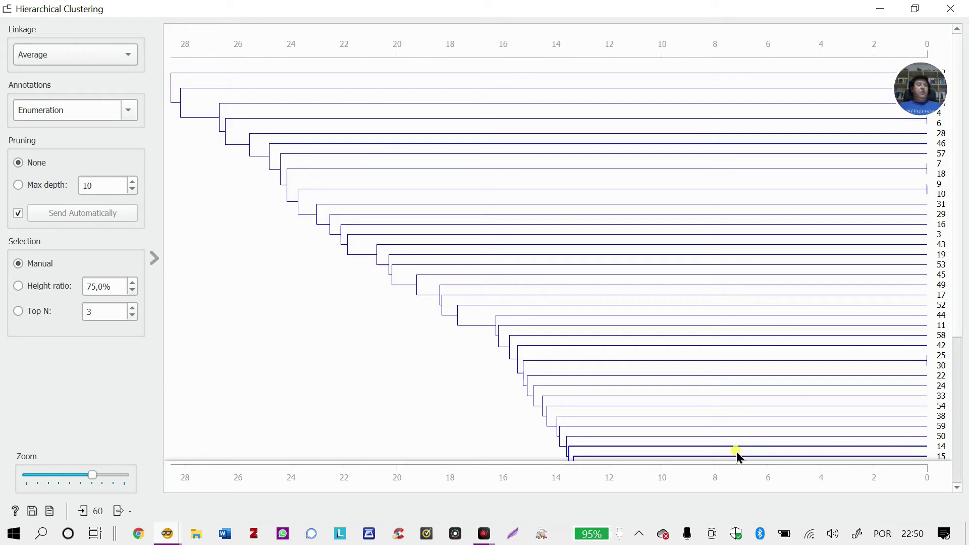
left_click(951, 9)
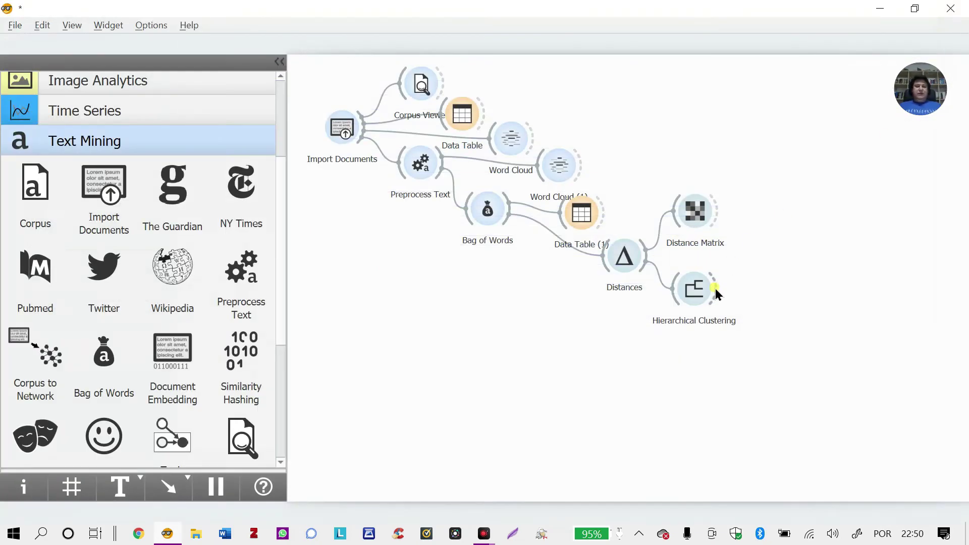
Connect a new Word Cloud widget to Hierarchical Clustering and check its output.
left_click_drag(716, 289, 770, 243)
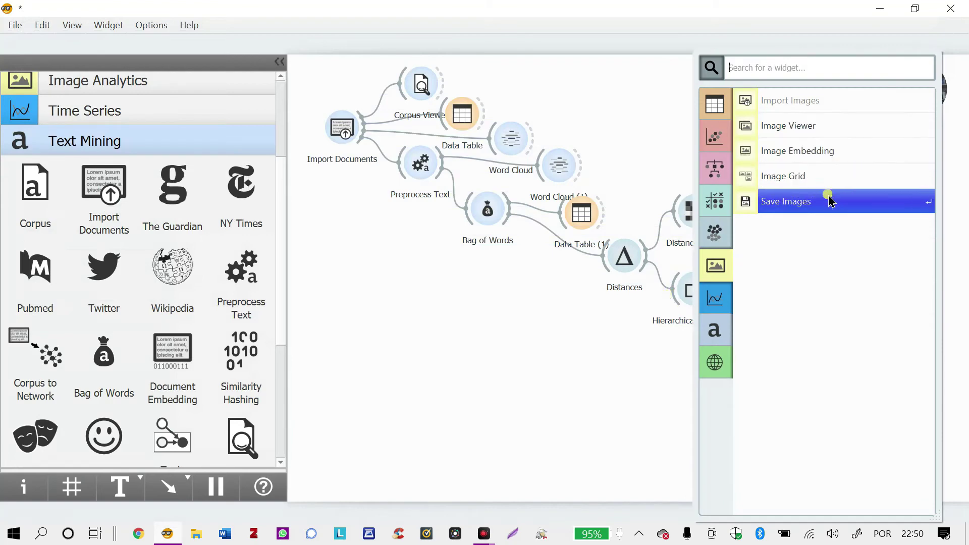
left_click(784, 428)
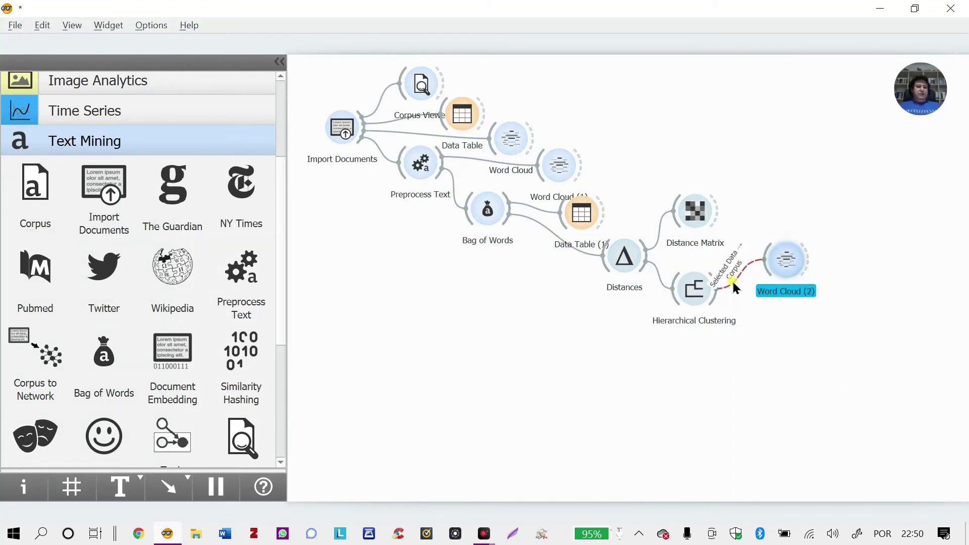
double_click(794, 263)
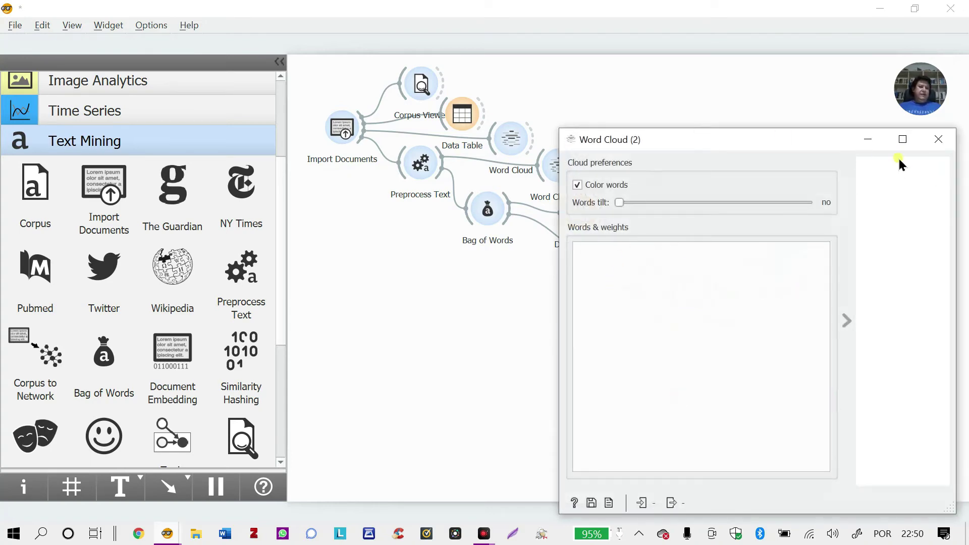
left_click(901, 139)
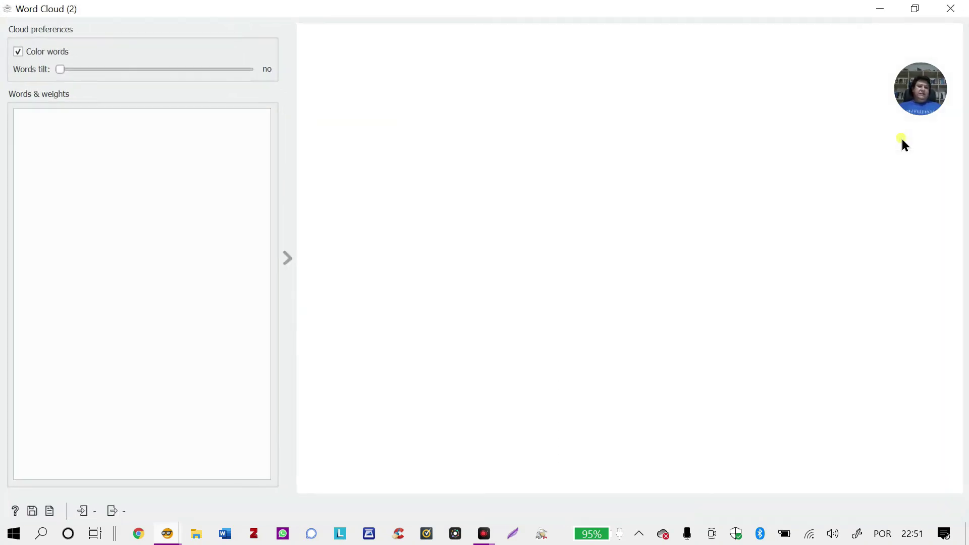
left_click(956, 6)
Select the cluster joining articles 48 and 56 at the lower end of the Hierarchical Clustering dendrogram.
double_click(695, 296)
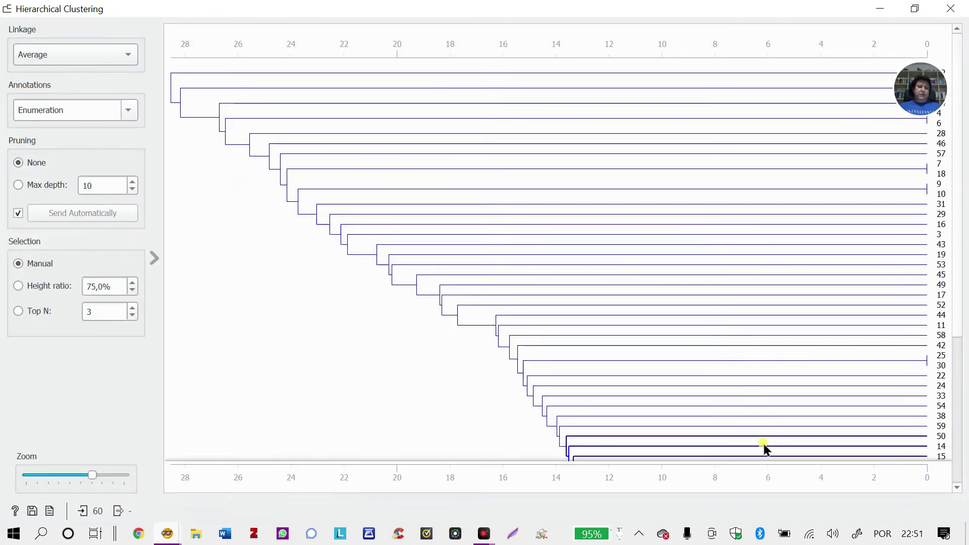
scroll(825, 389, "down", 5)
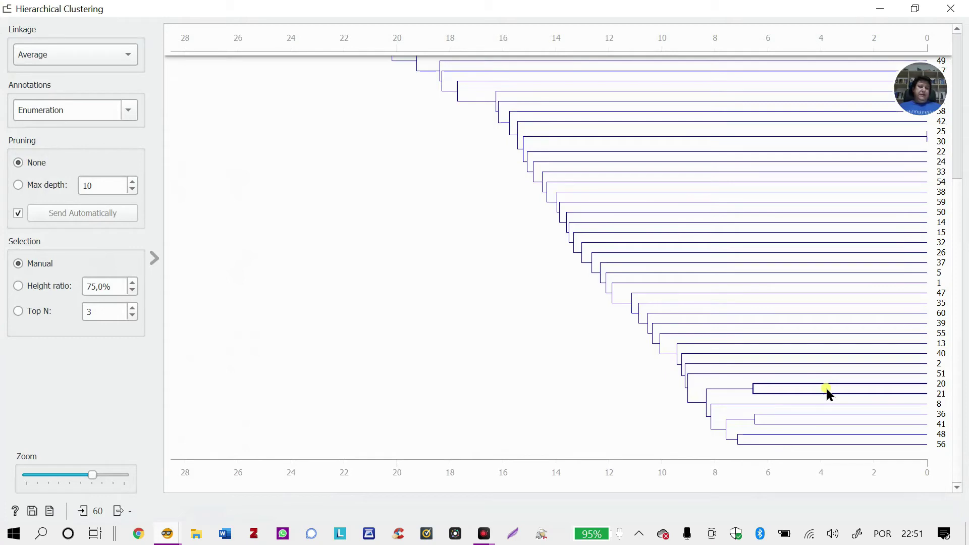
left_click(812, 439)
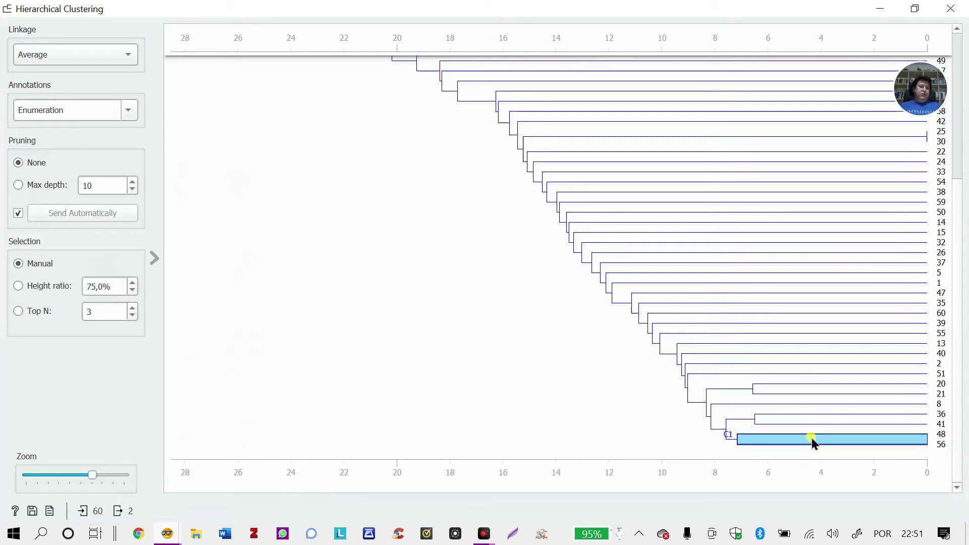
Shrink the Hierarchical Clustering window, place a smaller Word Cloud (2) window beside it and minimize the main workflow window.
left_click(917, 10)
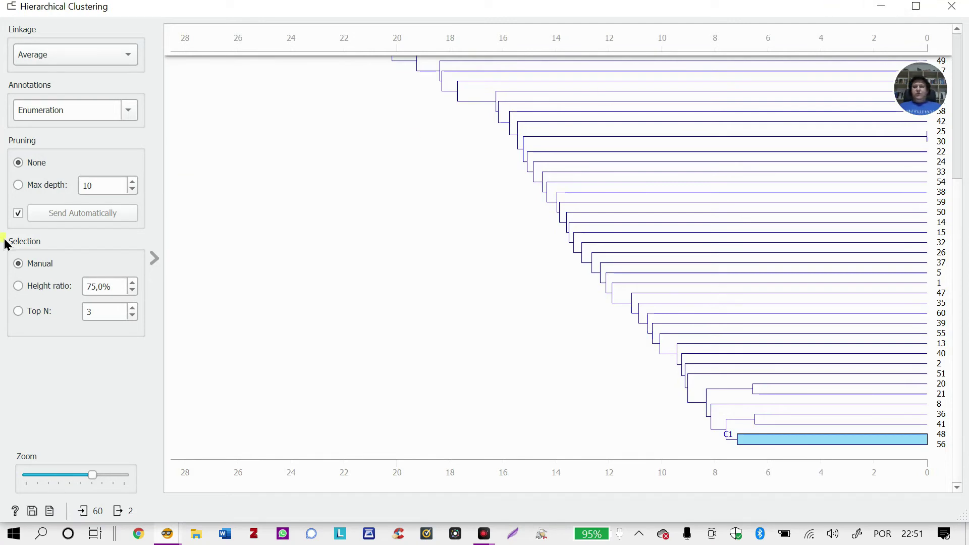
left_click_drag(961, 520, 485, 473)
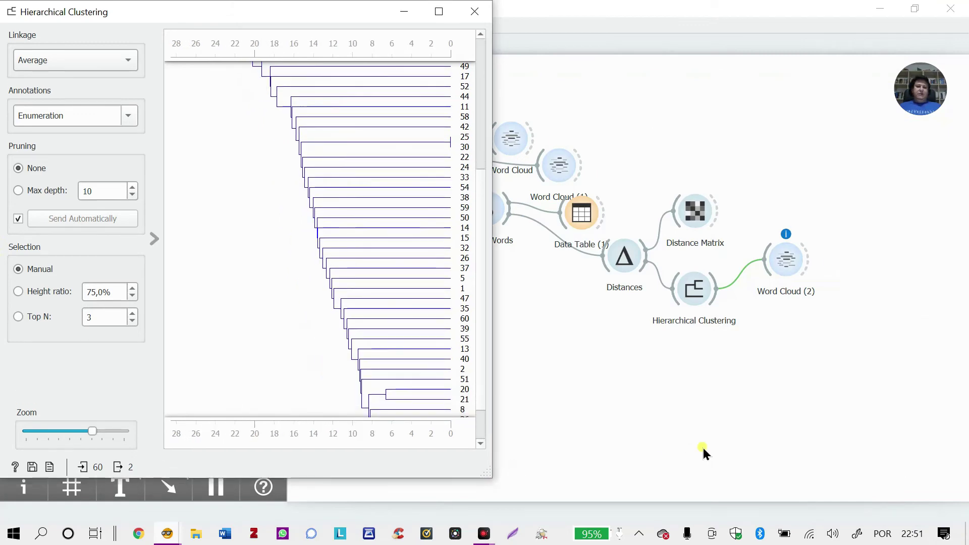
double_click(792, 263)
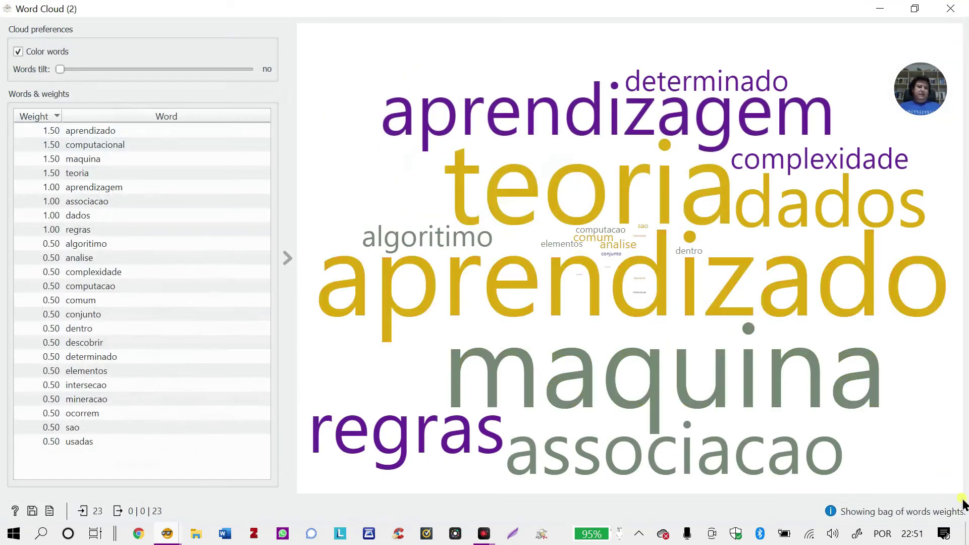
left_click(914, 9)
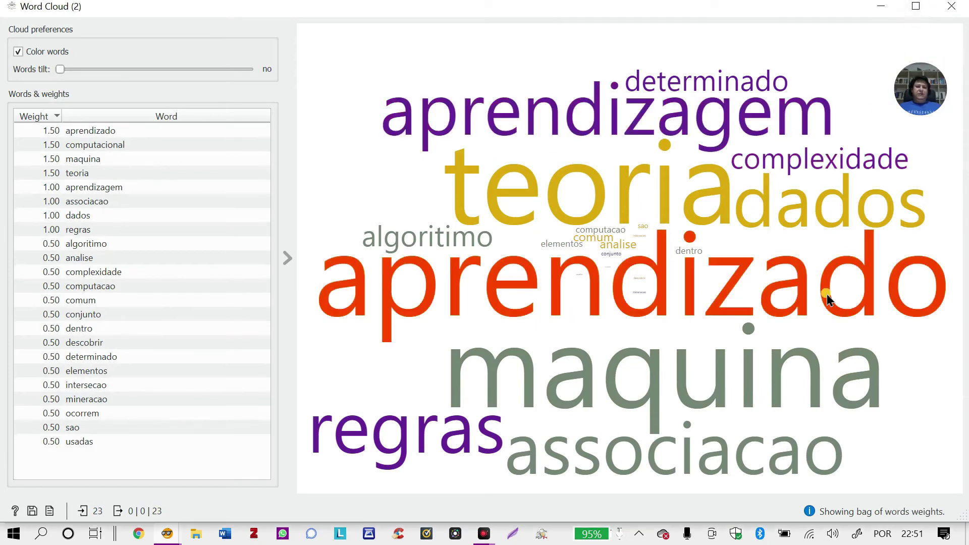
left_click_drag(962, 518, 622, 483)
left_click_drag(434, 16, 774, 32)
left_click(307, 14)
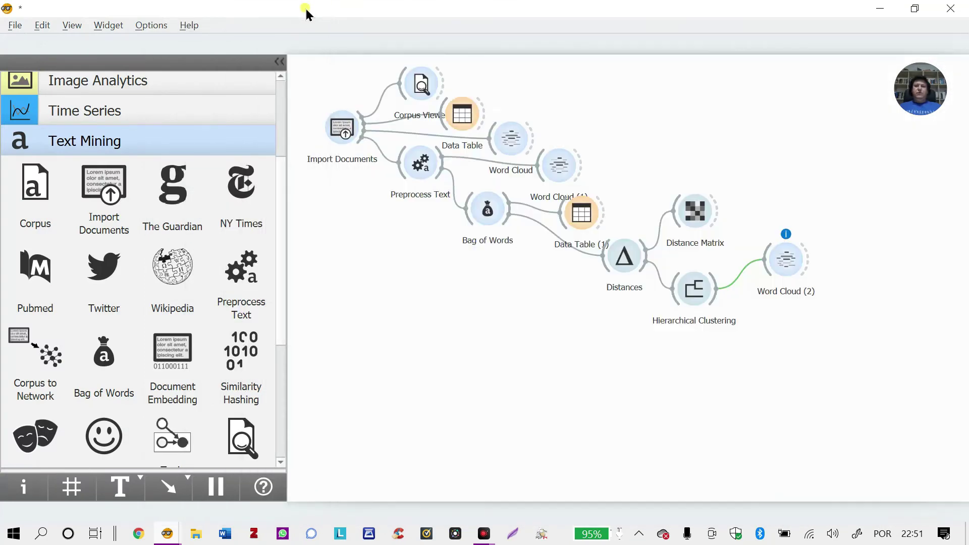
left_click(880, 9)
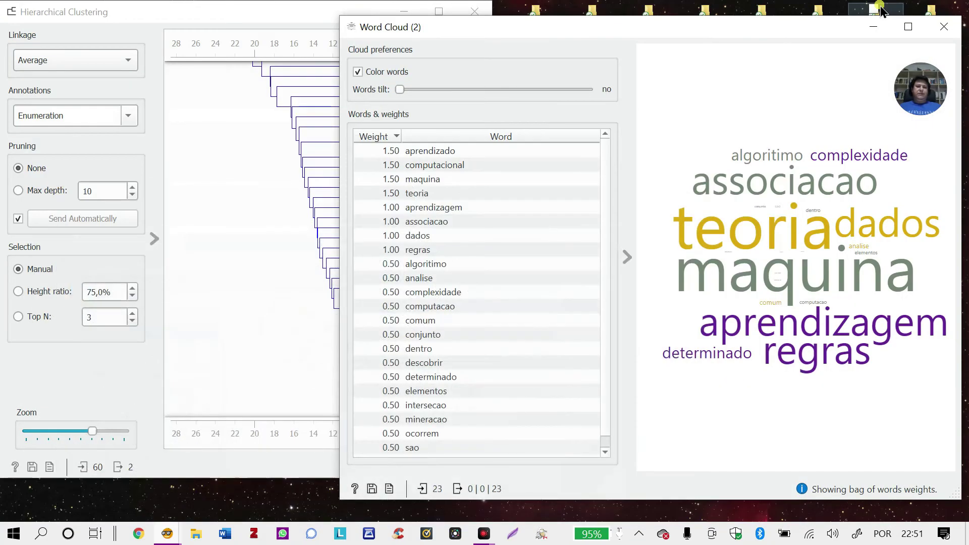
Collapse Word Cloud (2)'s settings area and resize both windows so the dendrogram and the cloud sit side by side without overlapping.
left_click(308, 13)
left_click_drag(492, 124, 415, 134)
left_click(692, 28)
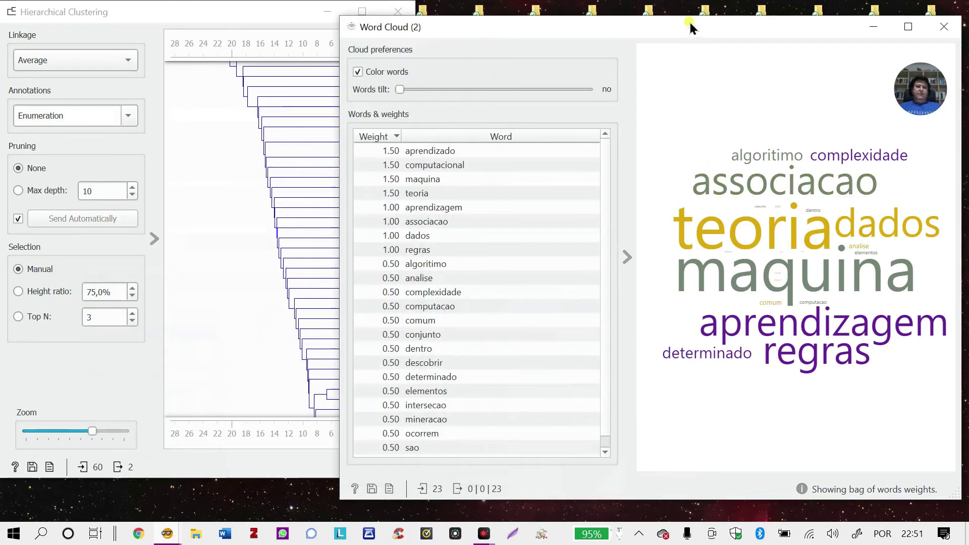
left_click(629, 258)
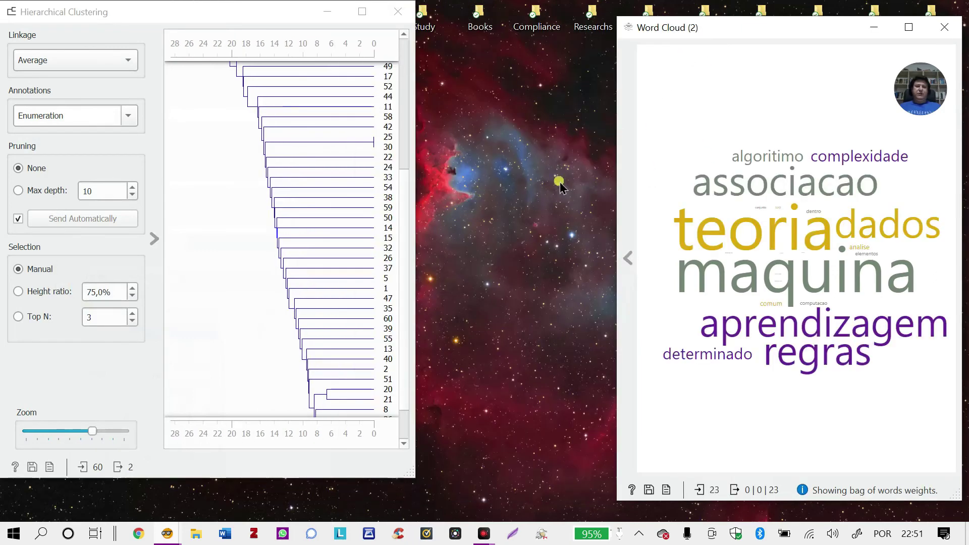
left_click_drag(614, 180, 521, 177)
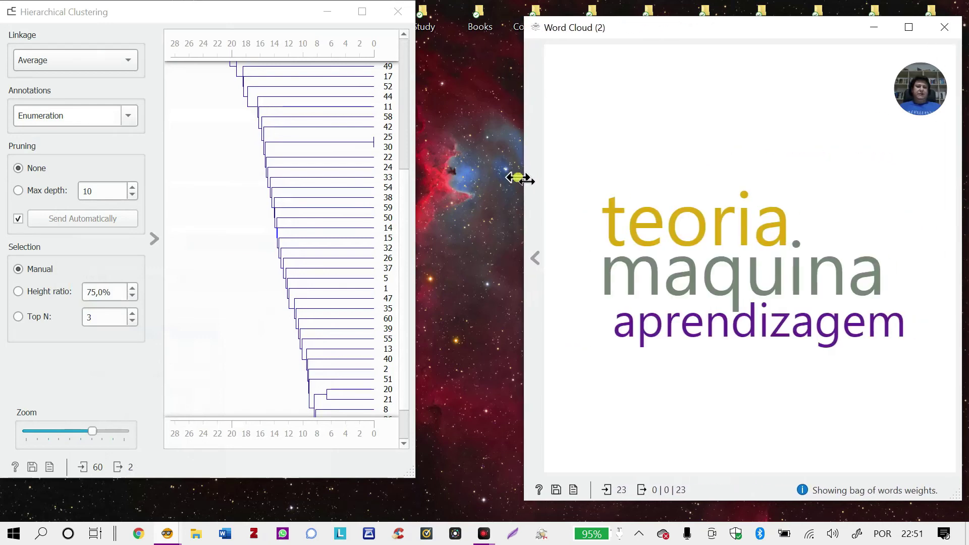
left_click_drag(419, 179, 513, 192)
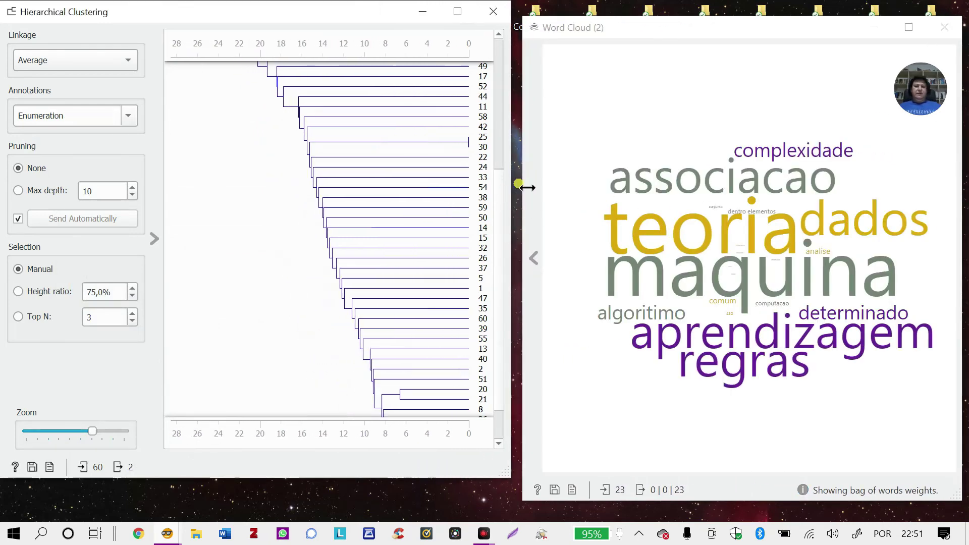
Compare word clouds by selecting the cluster of articles 36 and 41, the one also including 48 and 56, and the one adding article 8.
left_click(502, 144)
left_click_drag(499, 270, 501, 450)
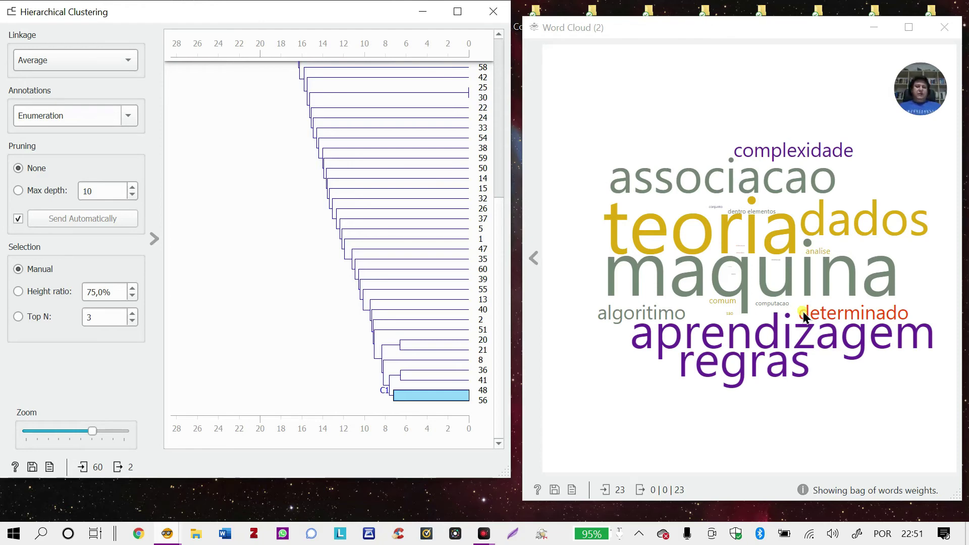
left_click(434, 380)
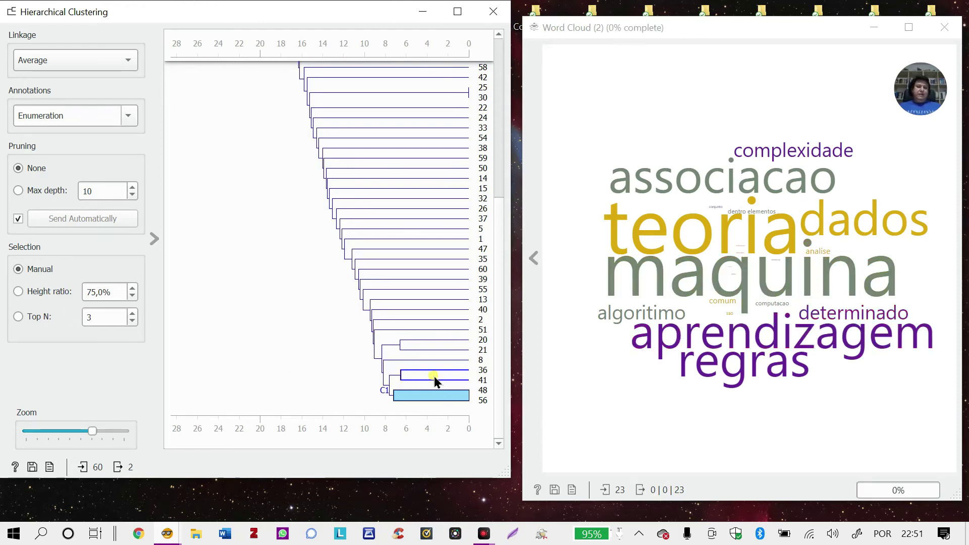
left_click(434, 380)
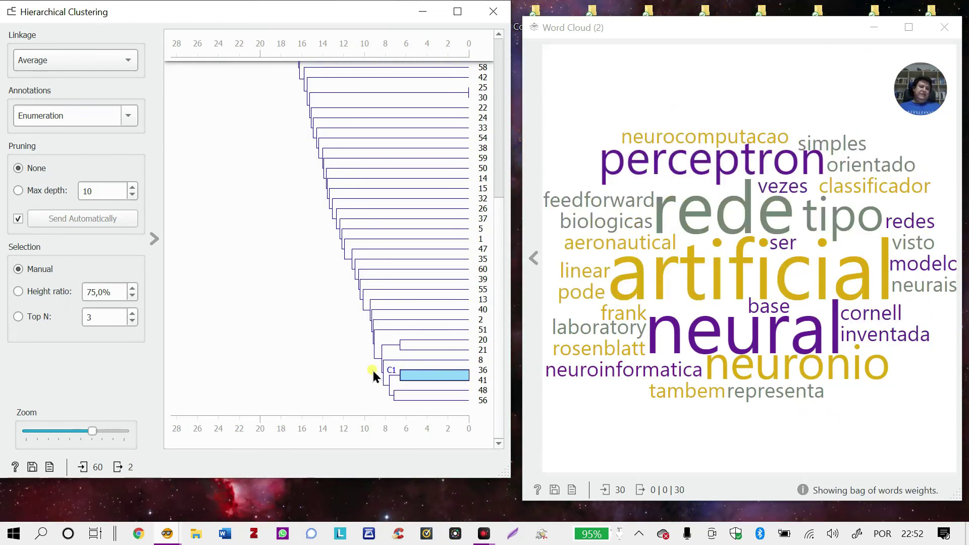
left_click(395, 380)
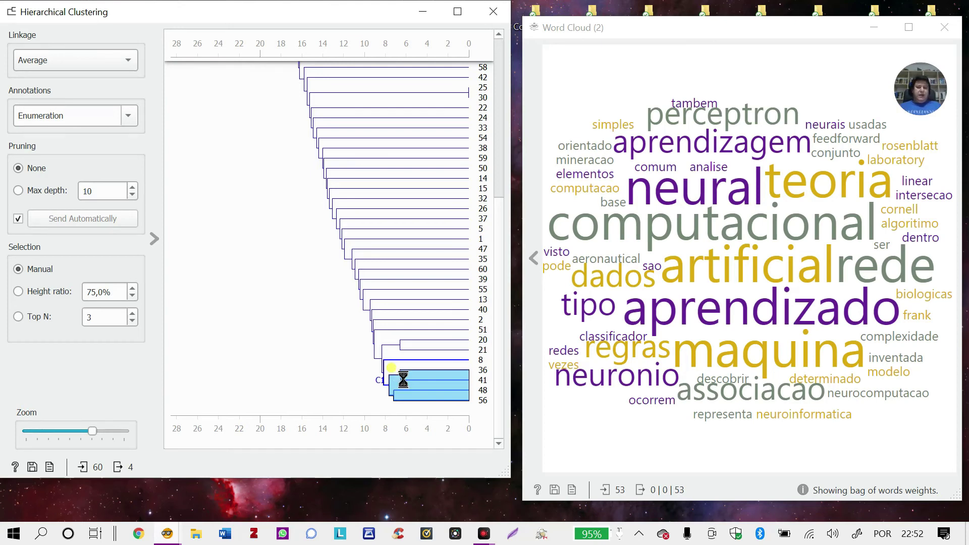
left_click(393, 371)
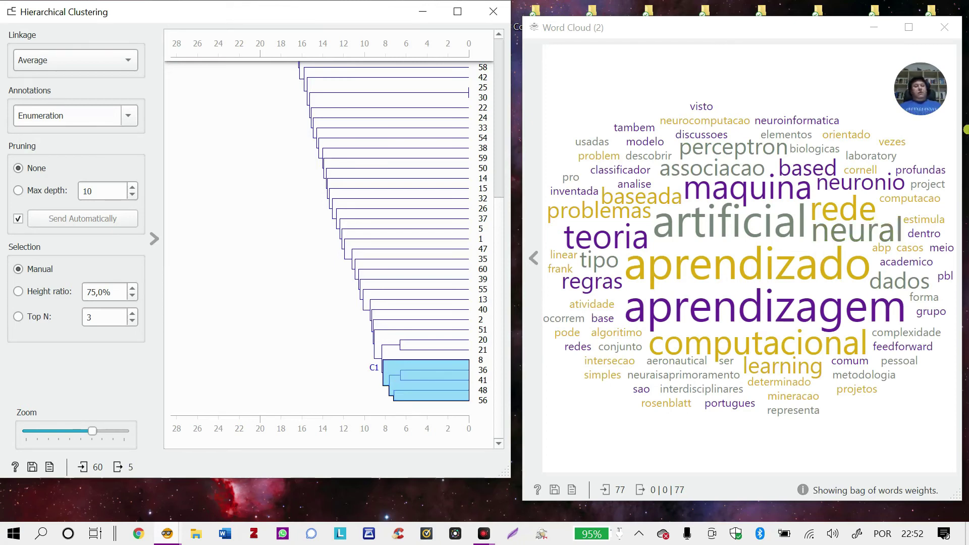
Return to the workflow, add a Corpus widget below Bag of Words, connect it to Preprocess Text and view its settings.
left_click(169, 535)
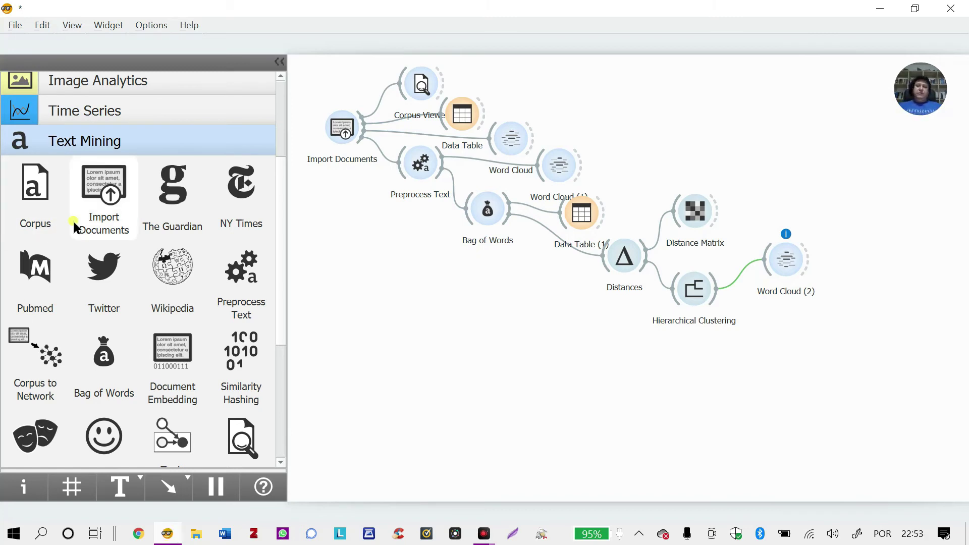
right_click(468, 307)
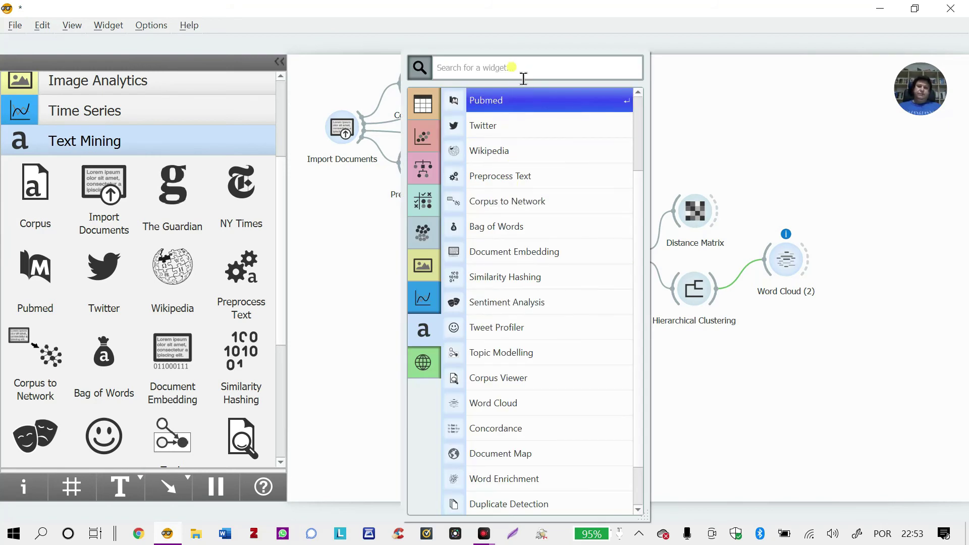
type("corp")
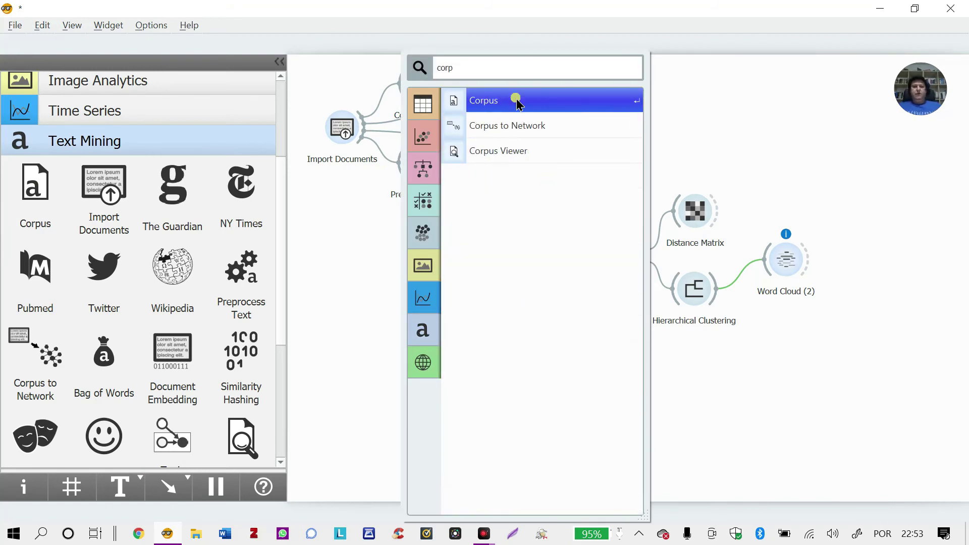
left_click(514, 102)
left_click_drag(399, 308, 481, 282)
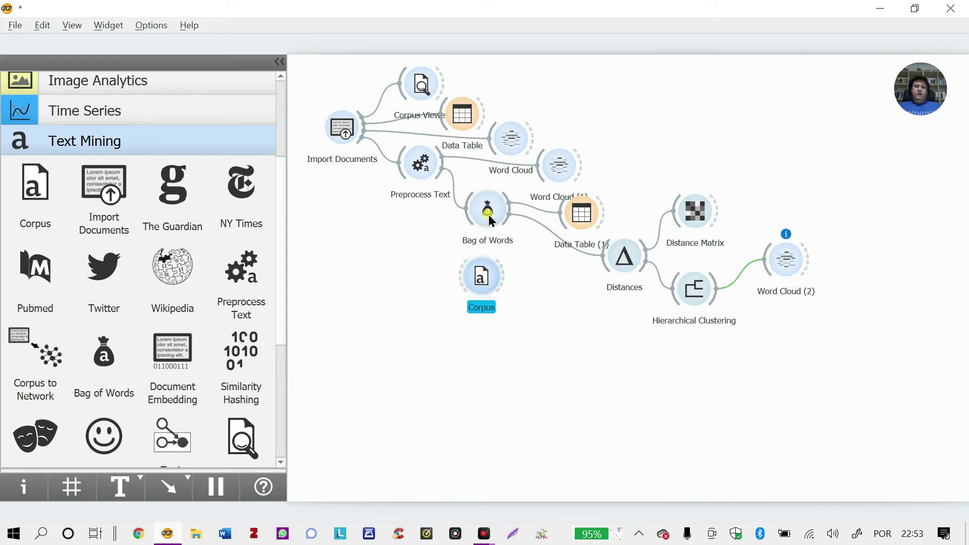
left_click_drag(488, 214, 498, 218)
left_click_drag(481, 264, 493, 271)
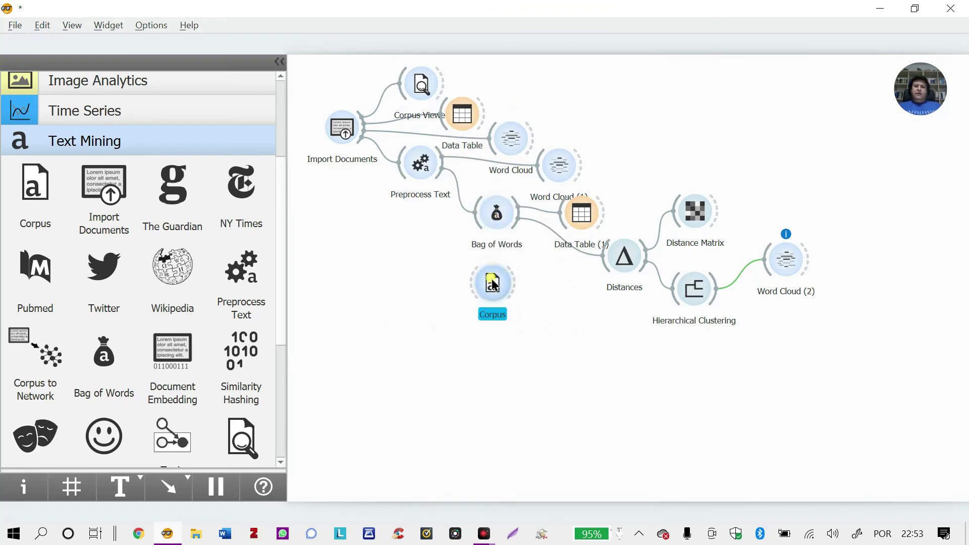
left_click_drag(440, 174, 462, 284)
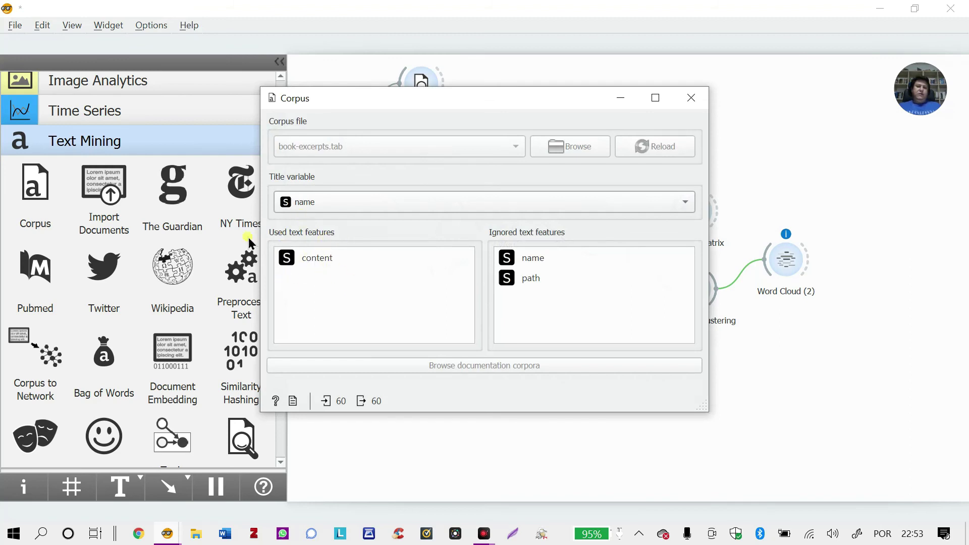
Add another Word Cloud widget below Corpus, connect it to Preprocess Text and view its cloud in a maximized window.
left_click(691, 97)
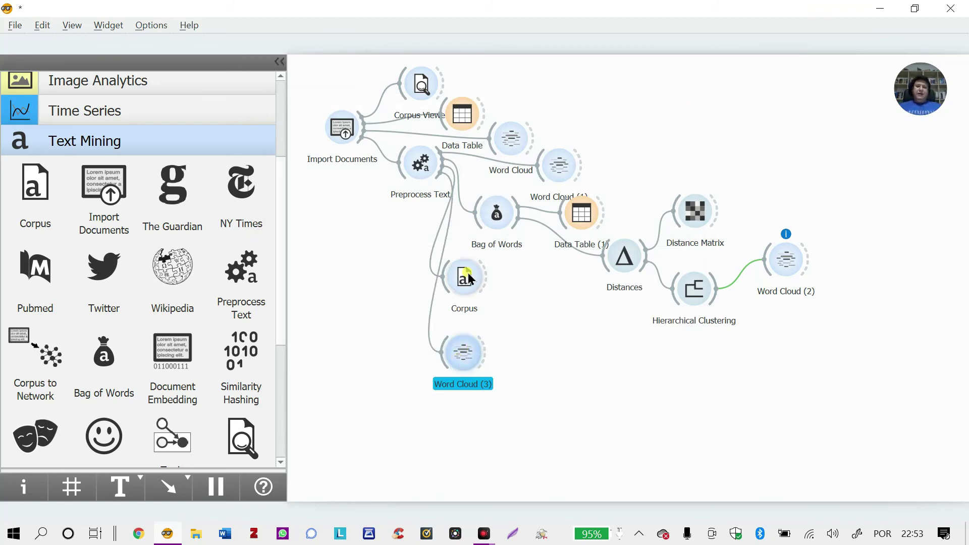
double_click(463, 362)
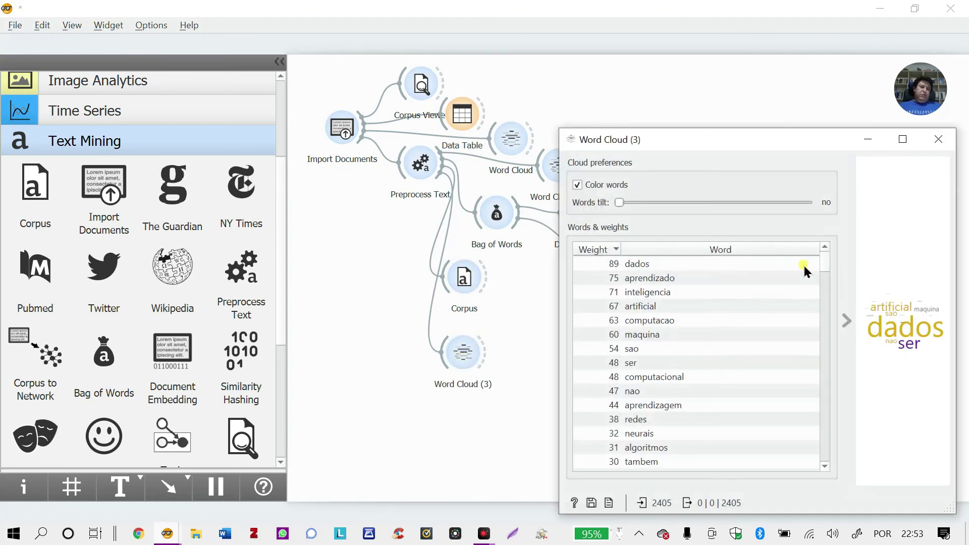
left_click(903, 140)
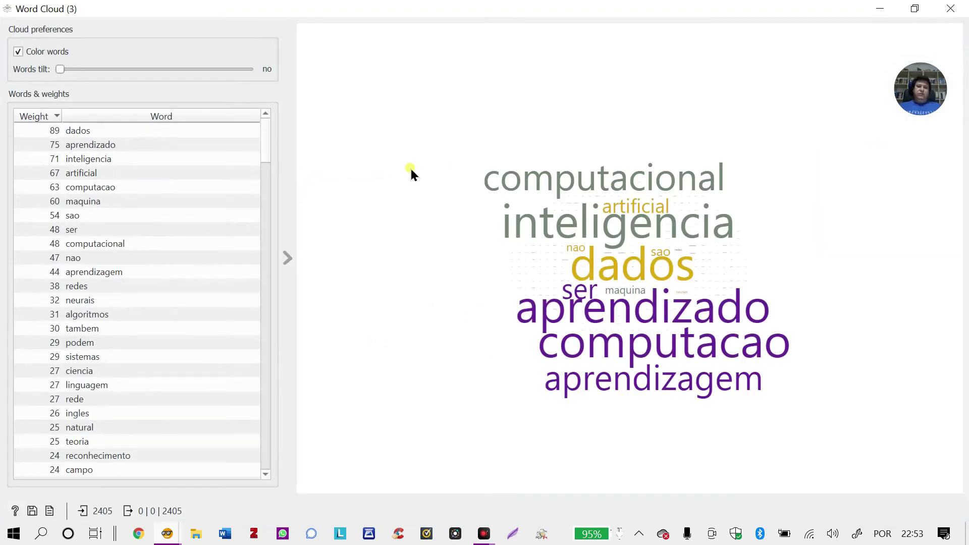
left_click(962, 13)
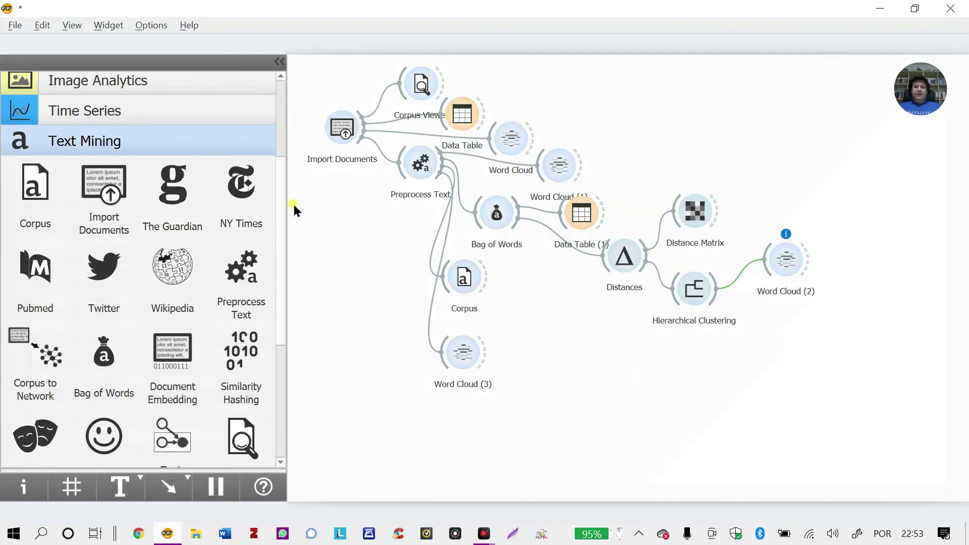
Add a Concordance widget between Corpus and Word Cloud (3) and connect both of them to it.
scroll(279, 272, "down", 3)
left_click_drag(279, 272, 280, 337)
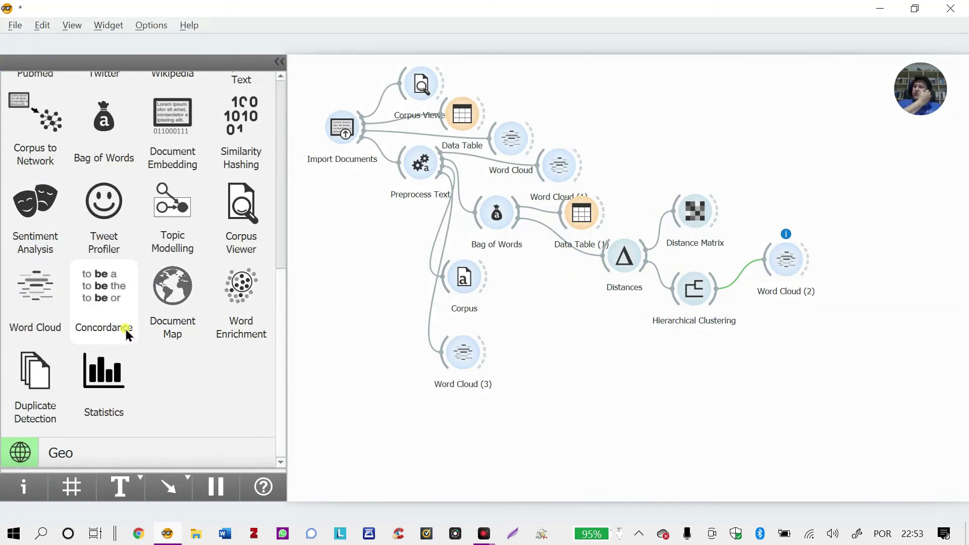
left_click_drag(104, 294, 545, 309)
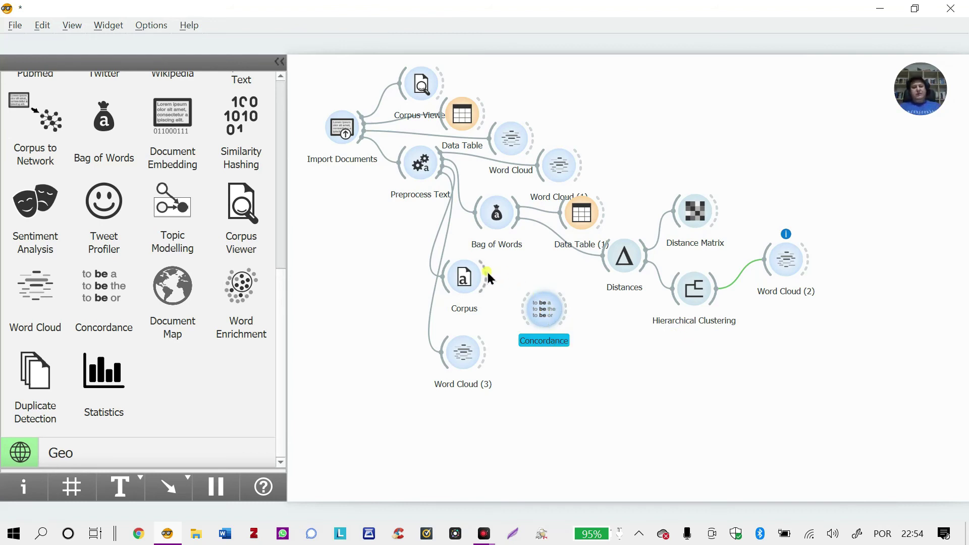
left_click_drag(487, 278, 528, 313)
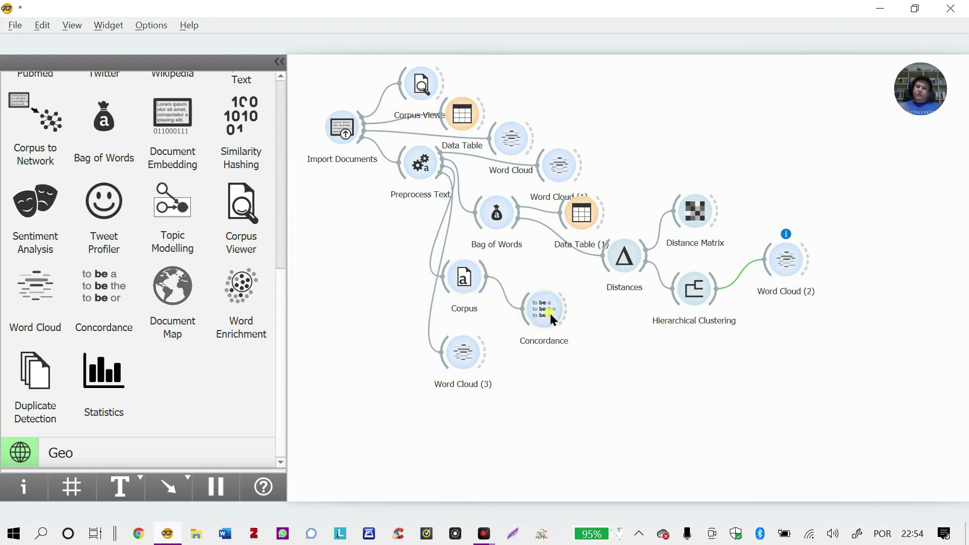
left_click_drag(482, 352, 527, 328)
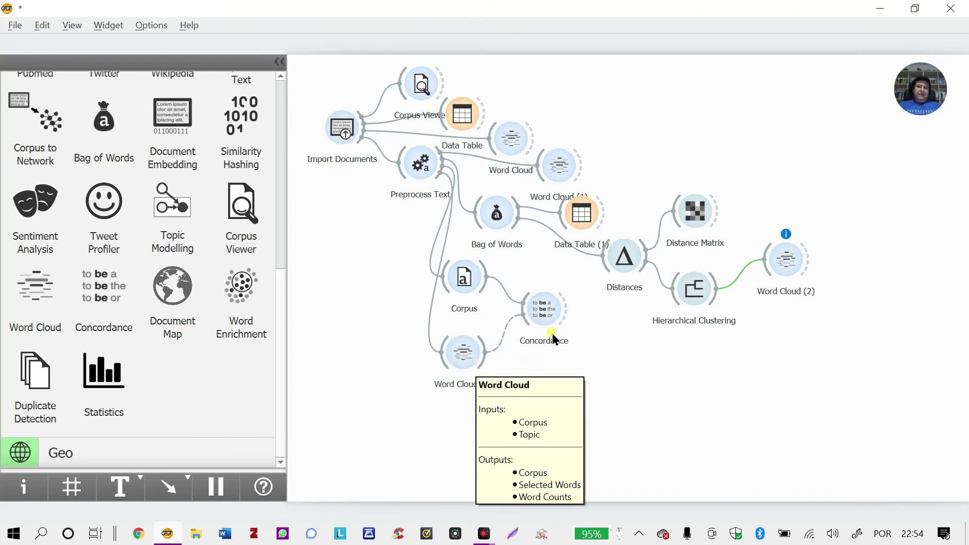
Check the Concordance window, and select the word "dados" in Word Cloud (3) as its query word.
double_click(548, 315)
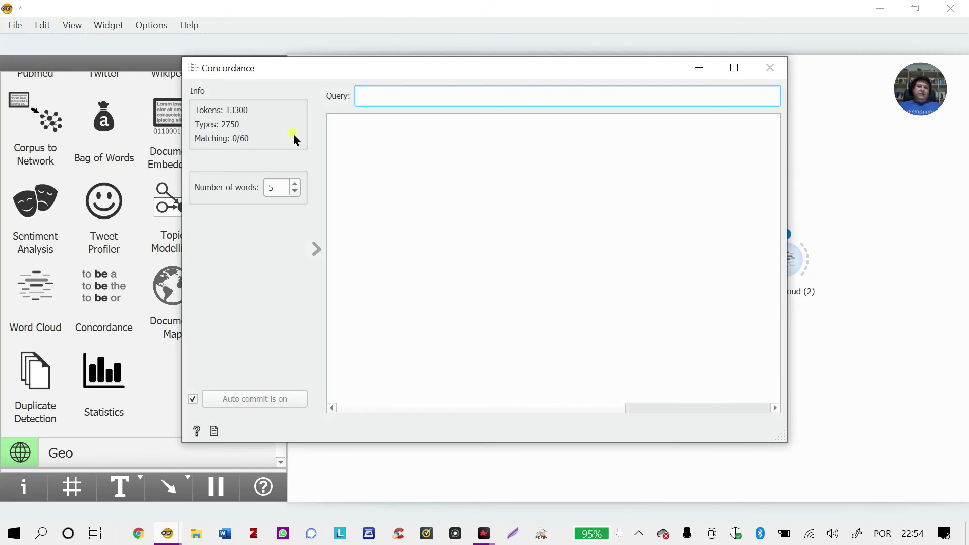
key("Escape")
double_click(466, 356)
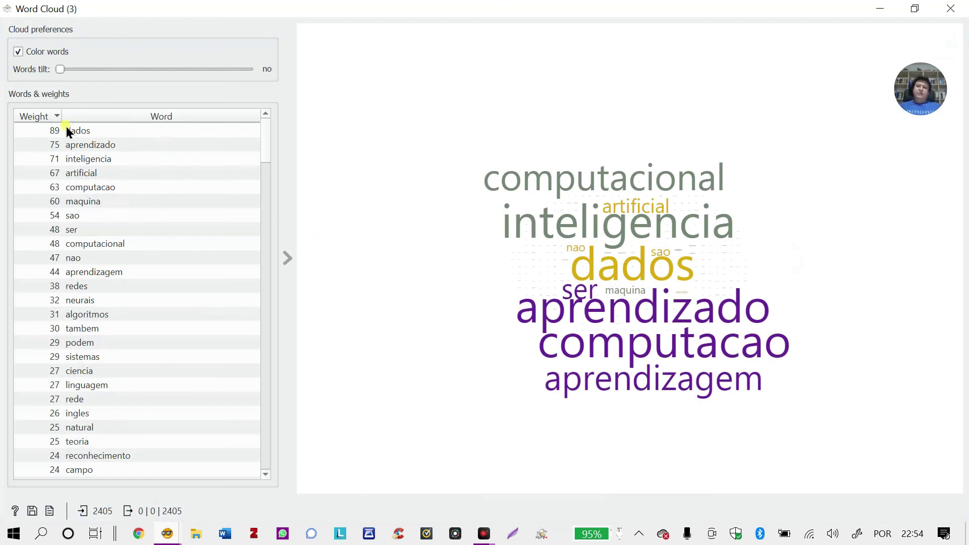
left_click(80, 131)
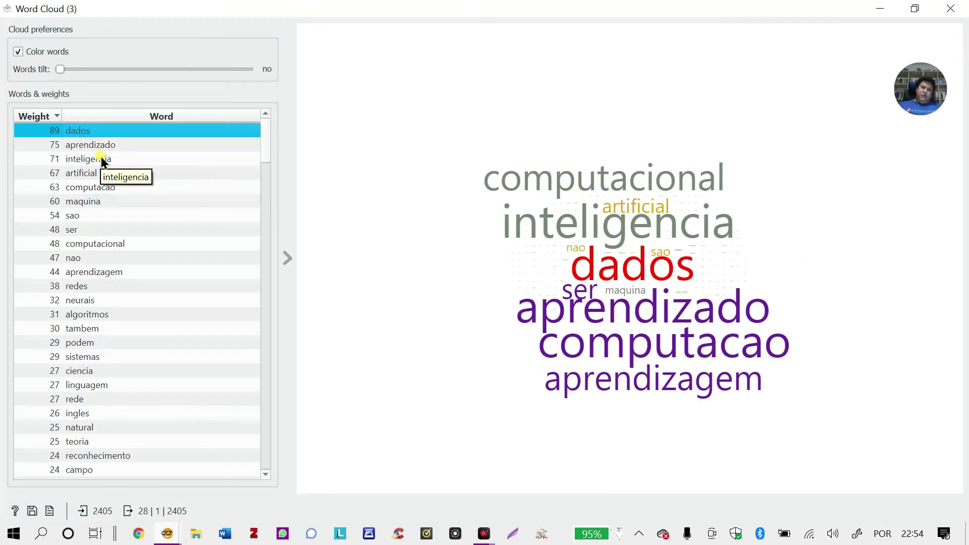
left_click(950, 8)
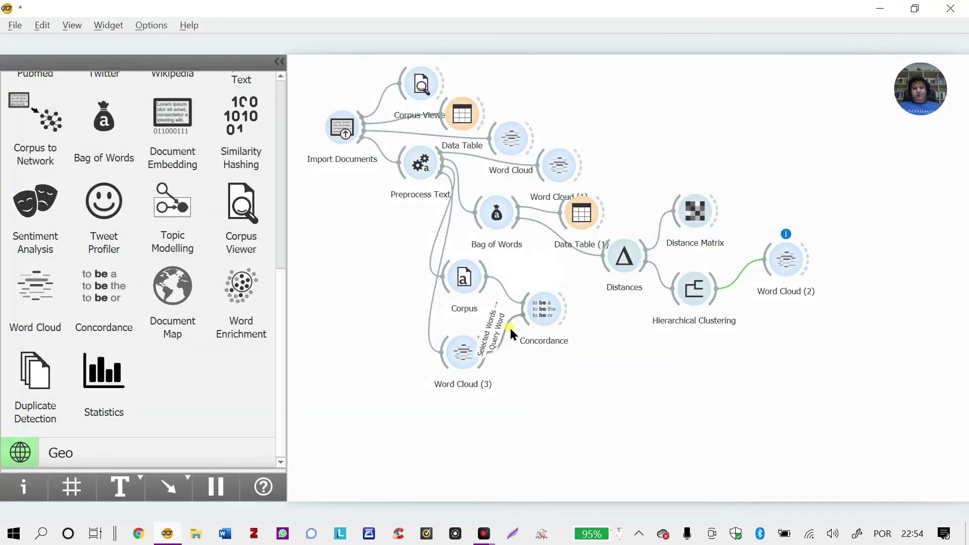
View the Concordance results for "dados" in a maximized window and return to the workflow.
double_click(543, 312)
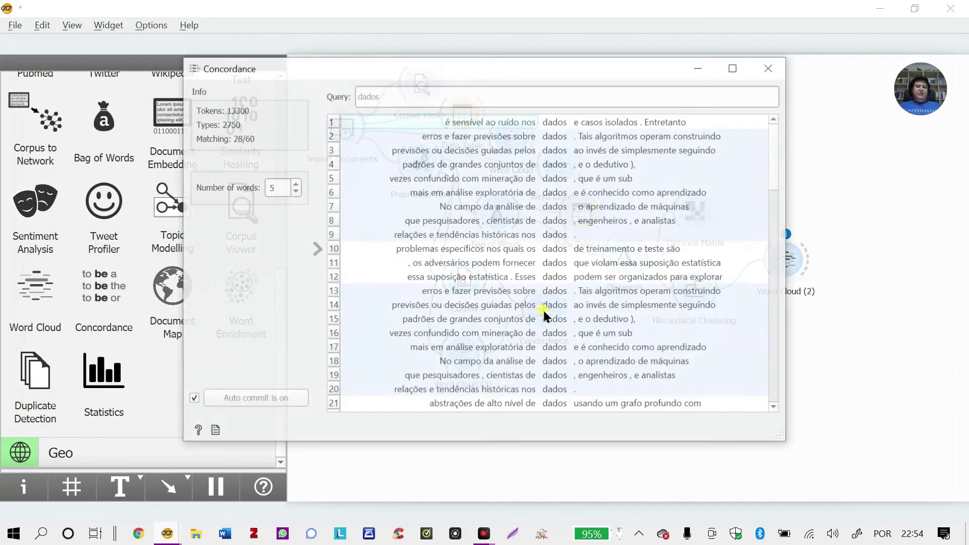
left_click(735, 66)
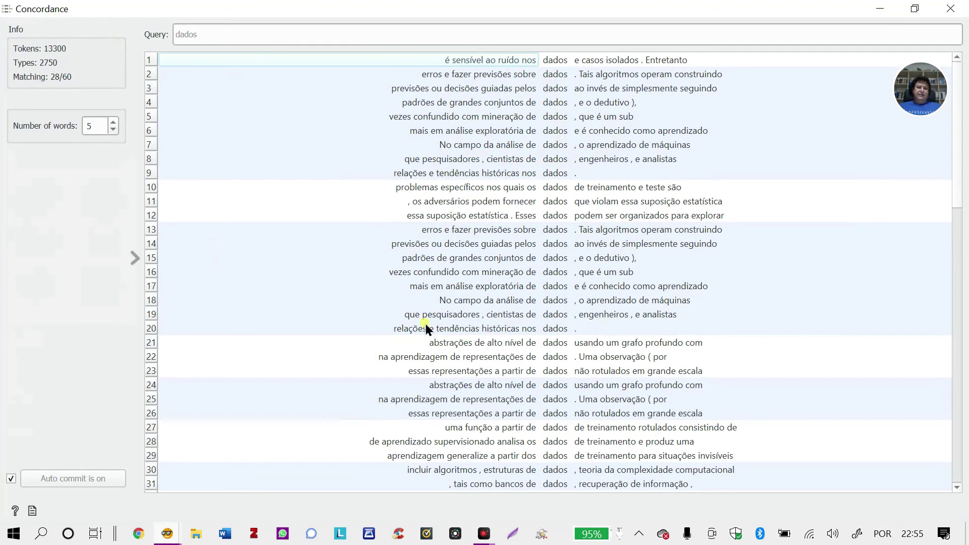
left_click(951, 9)
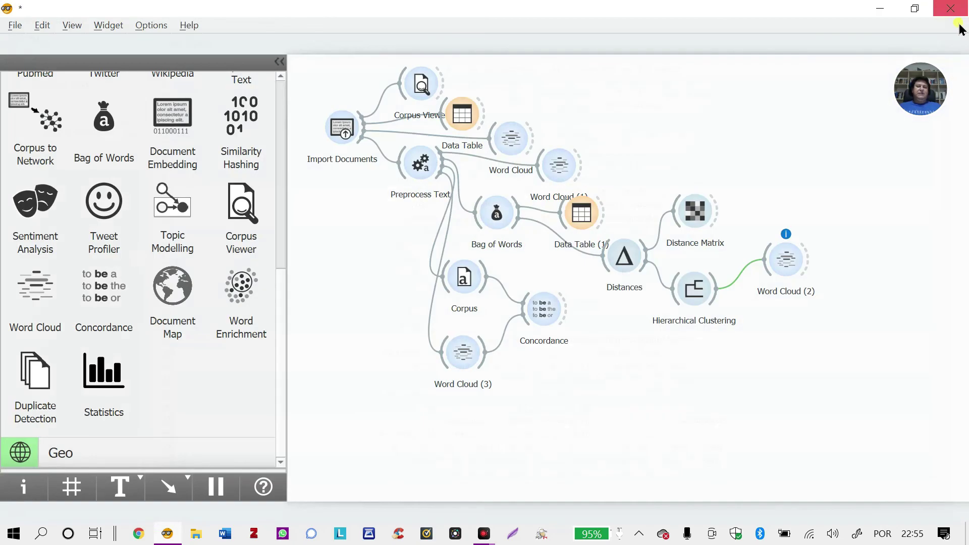
Arrange Word Cloud (3) and Concordance side by side and compare the contexts of "dados", "aprendizado" and "aprendizagem".
double_click(564, 347)
left_click_drag(480, 294, 508, 295)
left_click(81, 136)
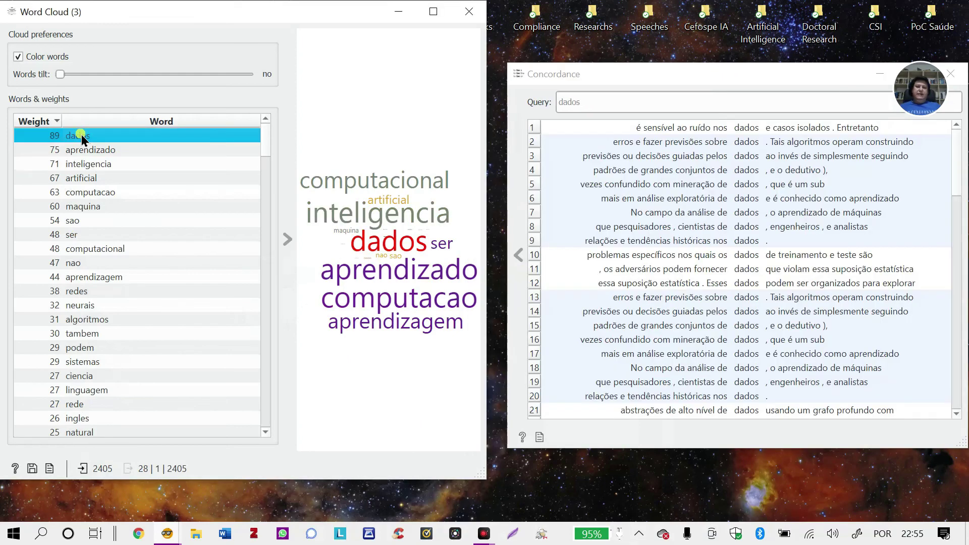
left_click(95, 149)
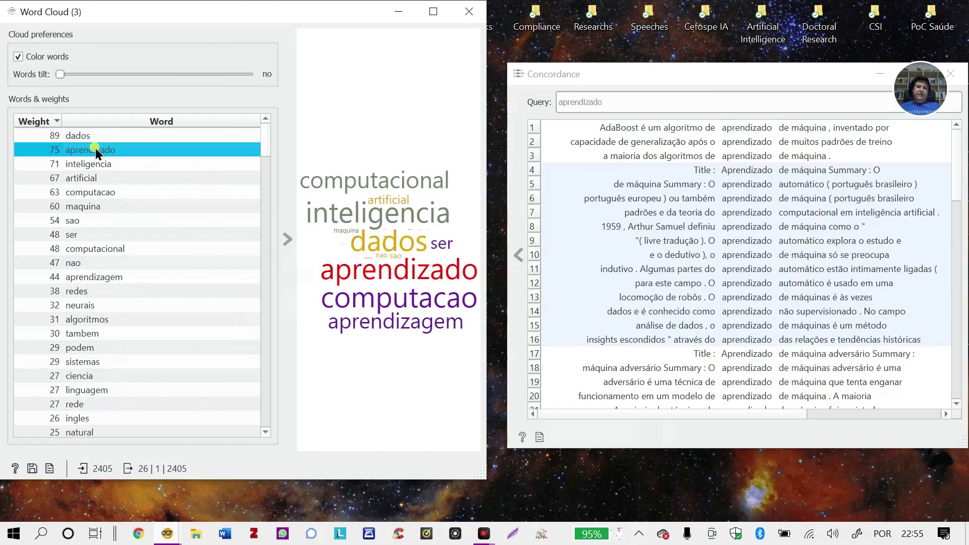
left_click(94, 276)
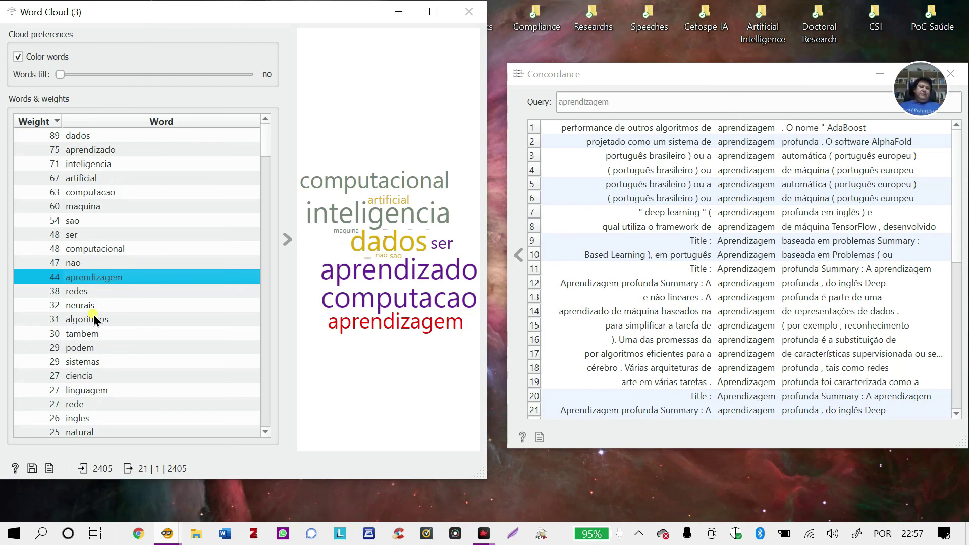
mouse_move(659, 76)
left_mouse_down()
mouse_move(646, 81)
mouse_move(654, 79)
left_mouse_up()
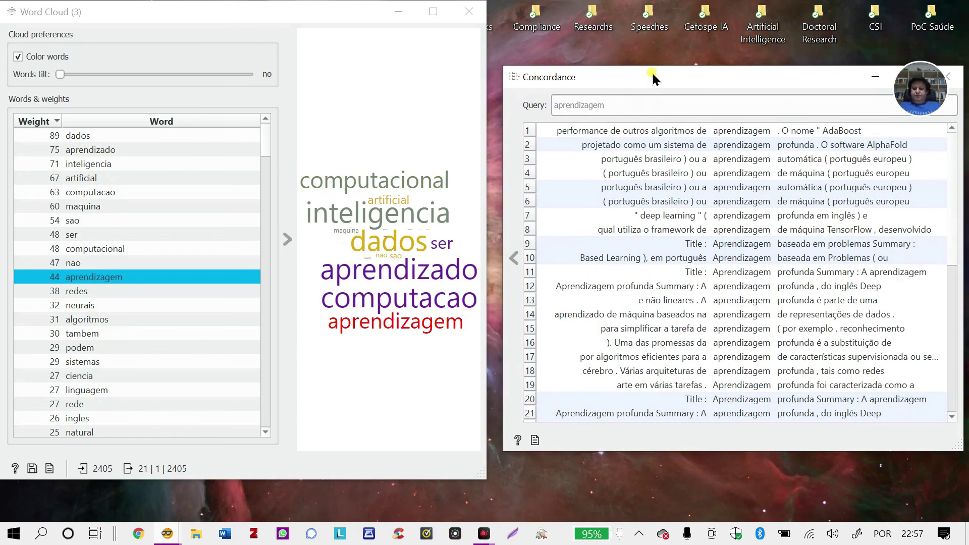